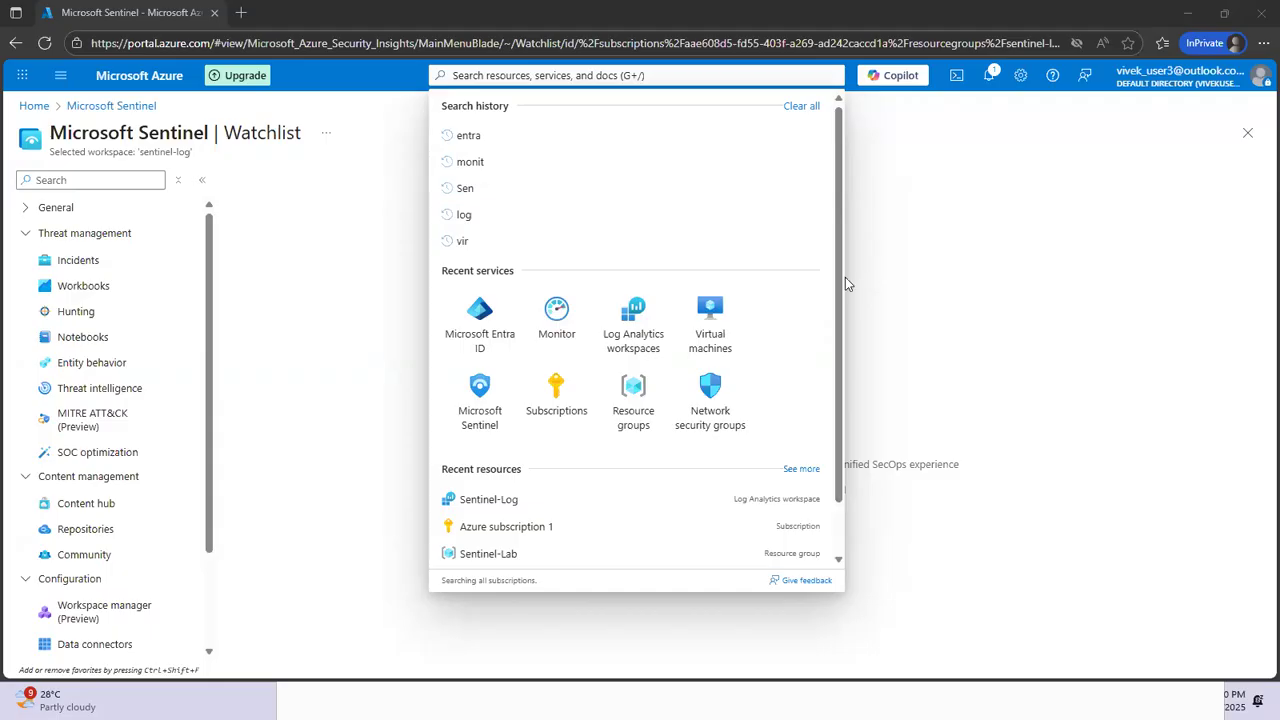
# Open the Logs page of the Sentinel-Log workspace in Log Analytics workspaces and dismiss the Queries hub
pyautogui.click(626, 340)
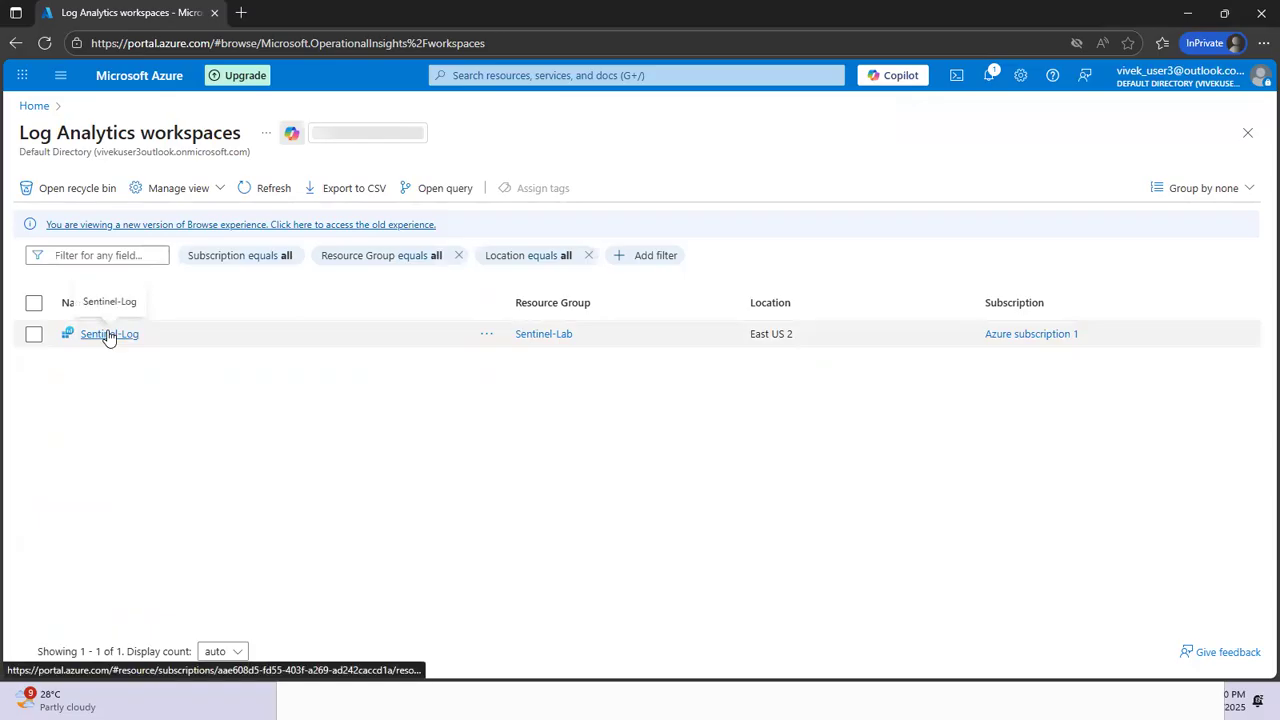
pyautogui.click(109, 335)
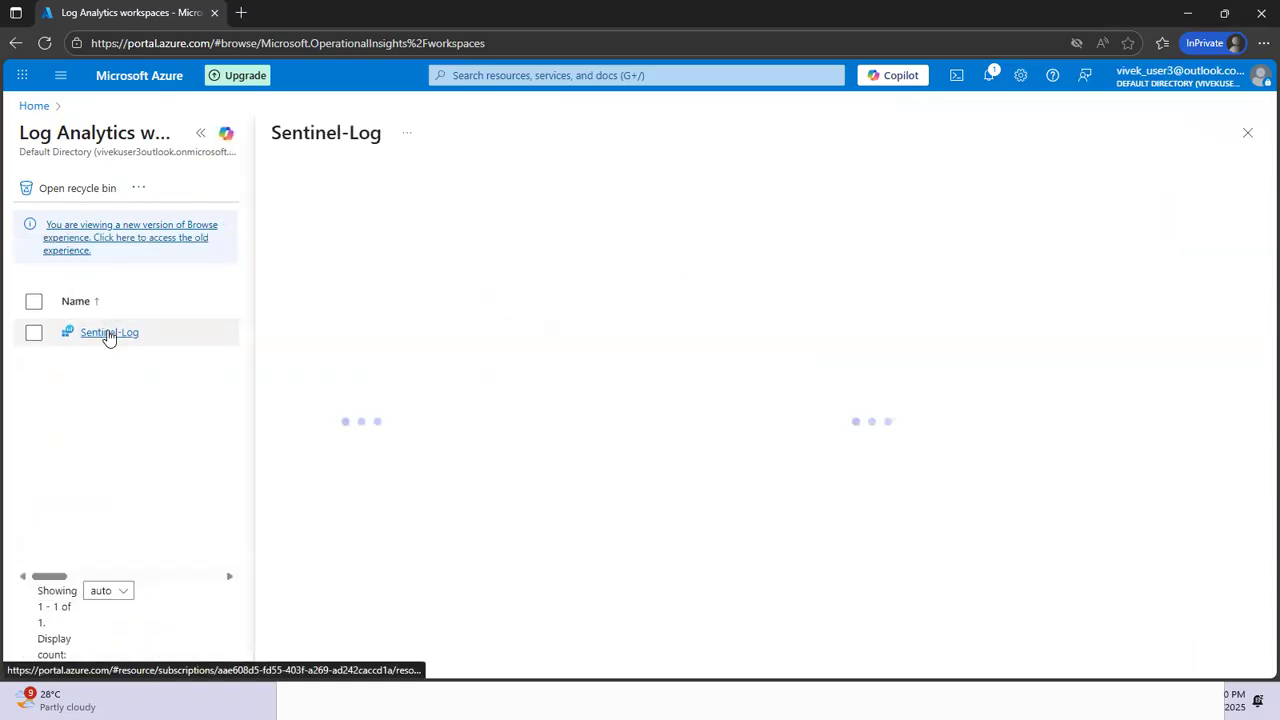
pyautogui.click(200, 133)
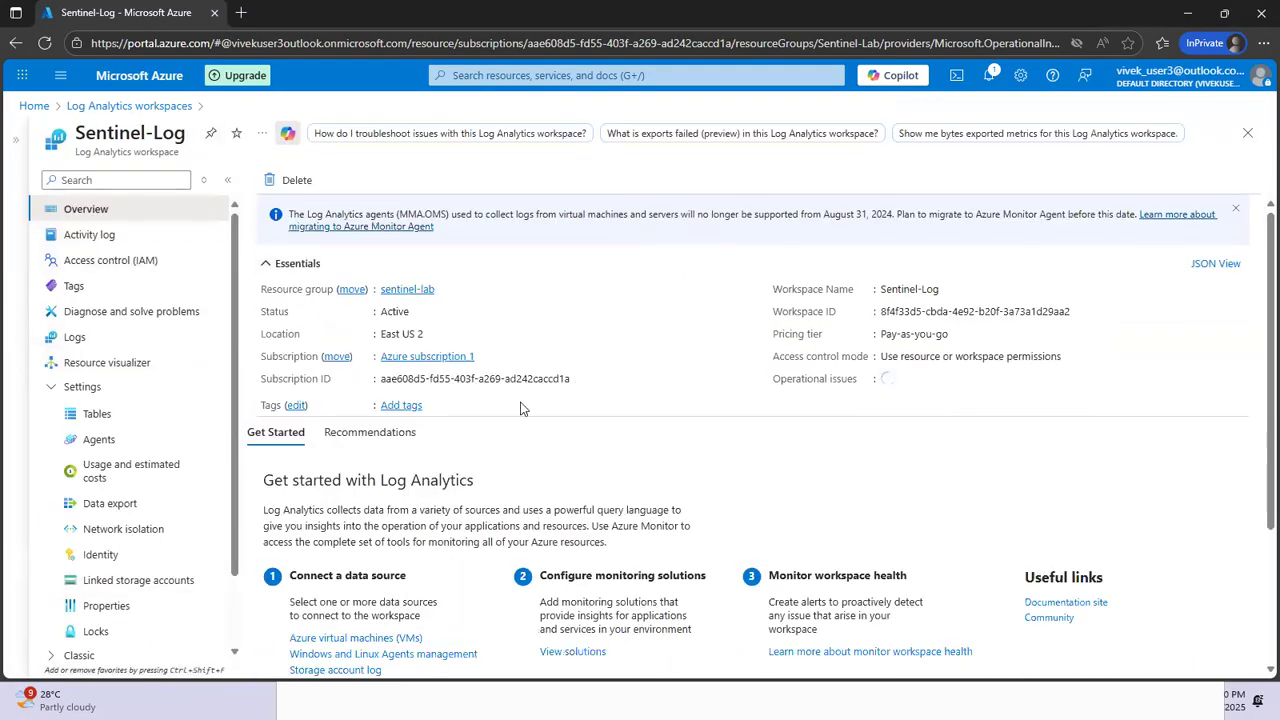
pyautogui.click(72, 340)
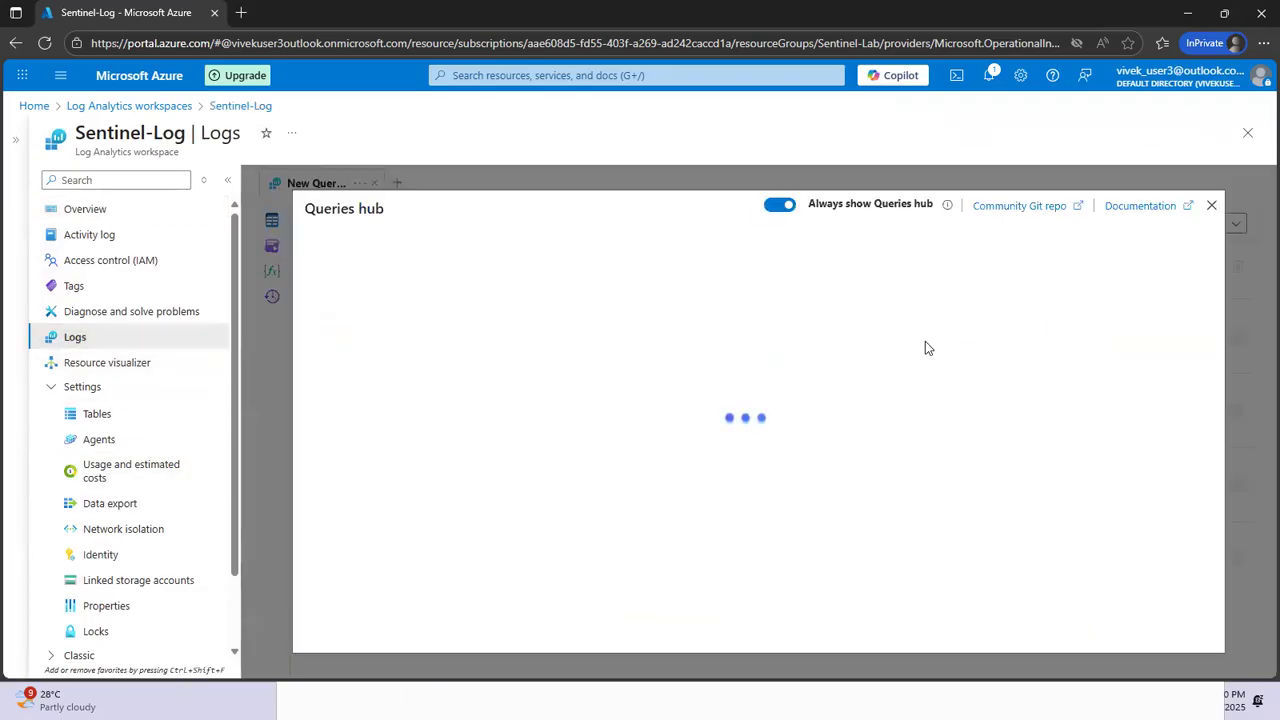
pyautogui.click(1212, 206)
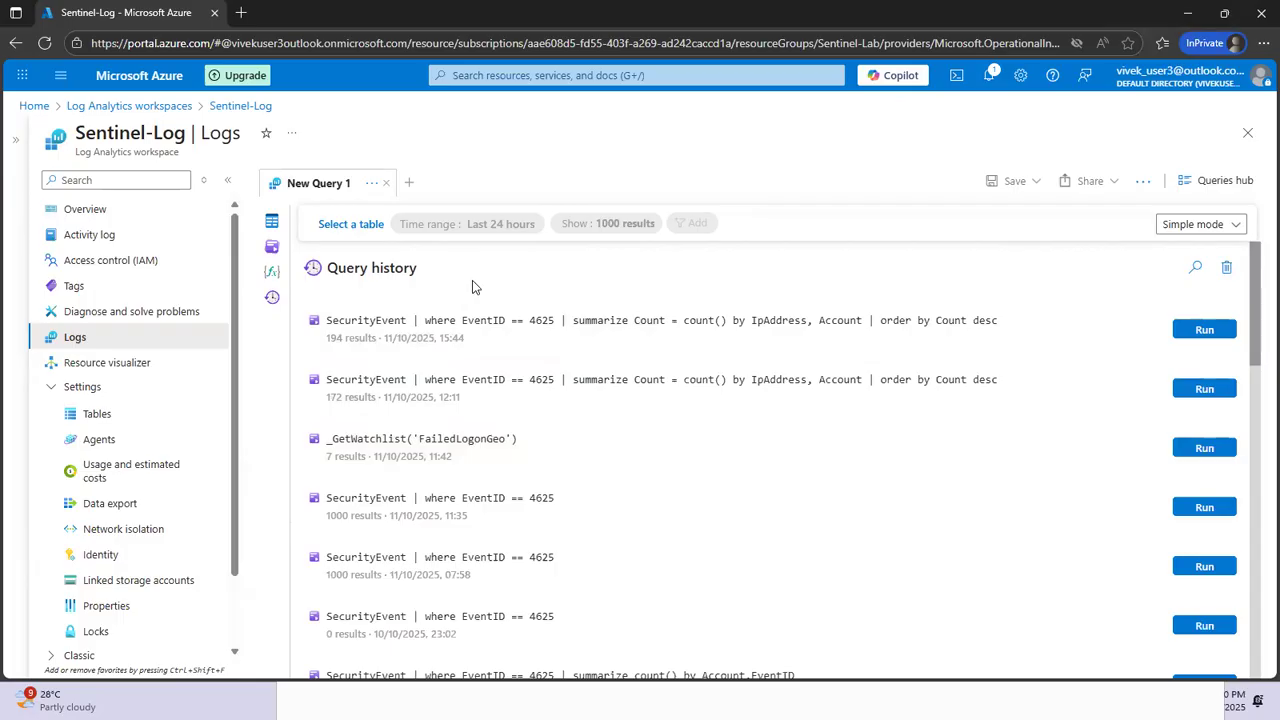
# Switch the query editor to KQL mode
pyautogui.click(1240, 227)
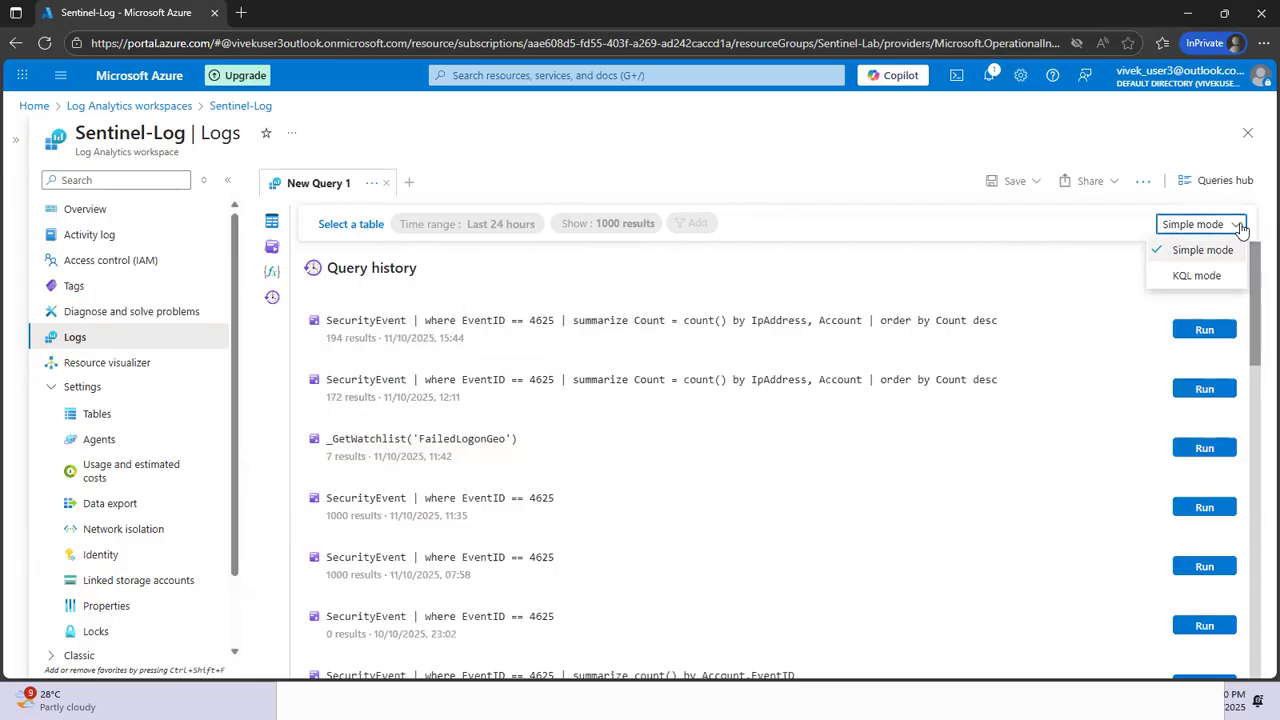
pyautogui.click(1196, 276)
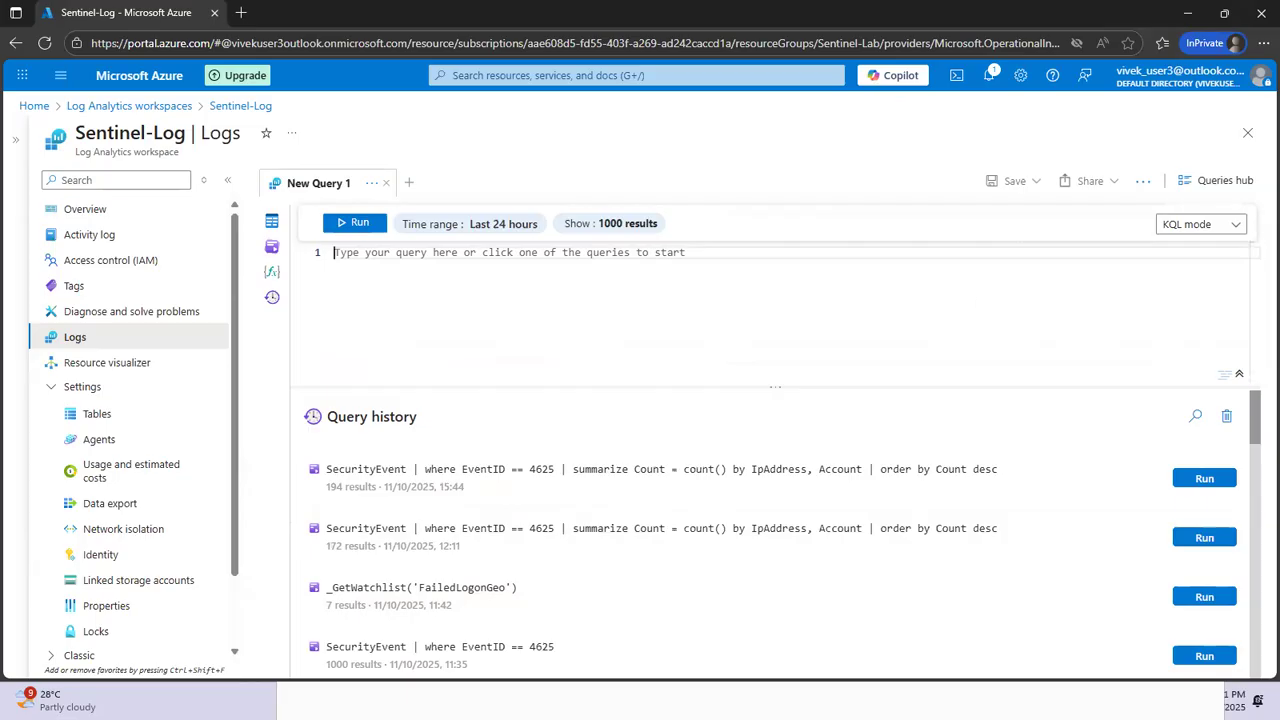
pyautogui.hotkey('alt', 'Tab')
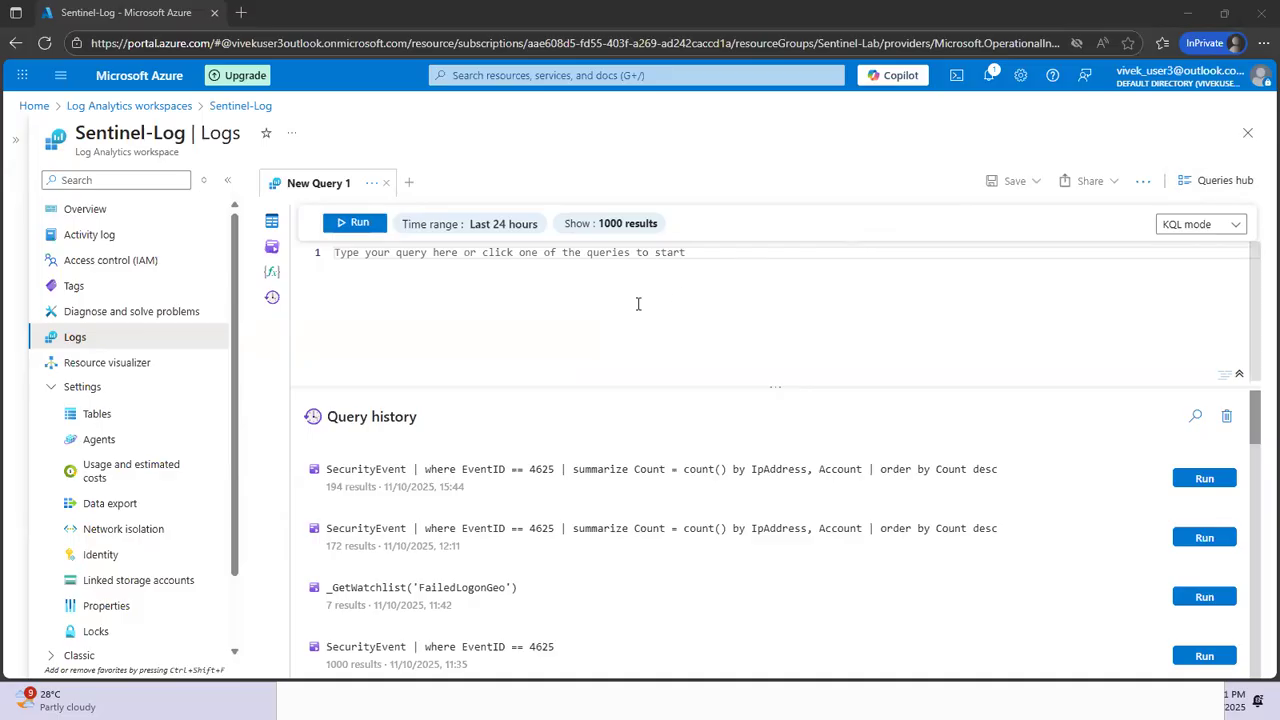
# Enter the SecurityEvent table with a pipe on the second line of the query and try to run it
pyautogui.click(435, 250)
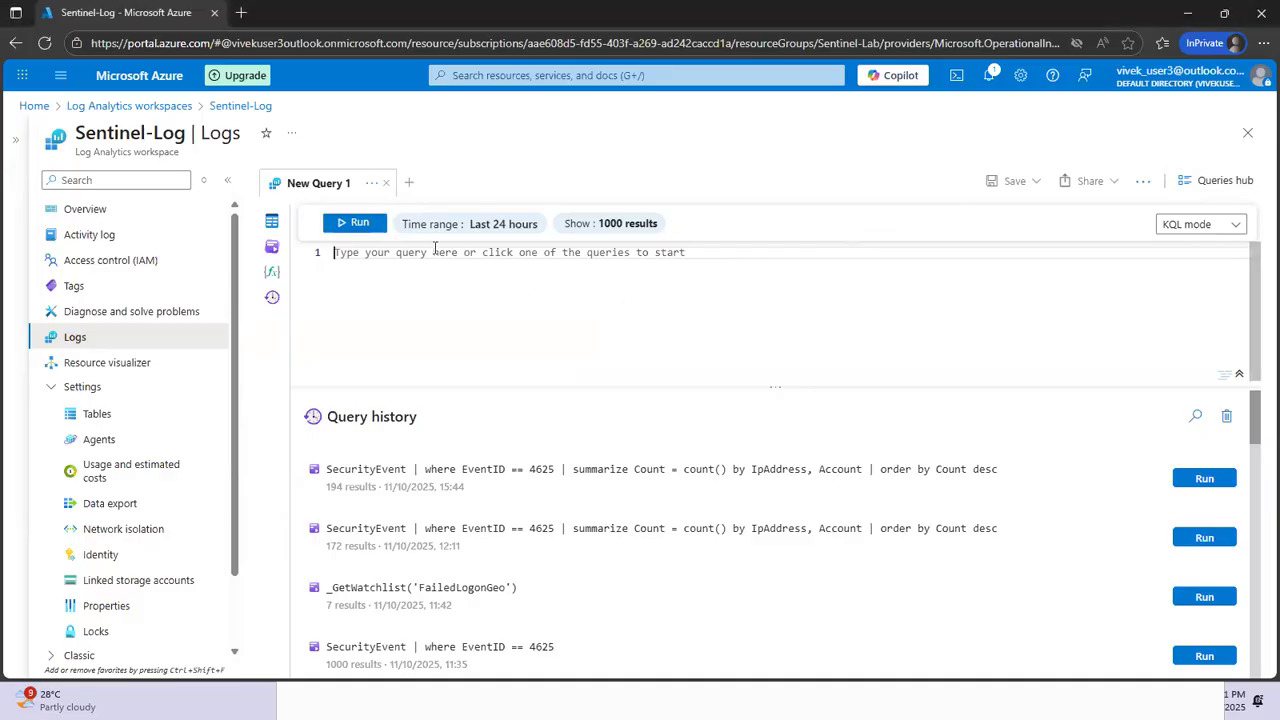
pyautogui.write('securit')
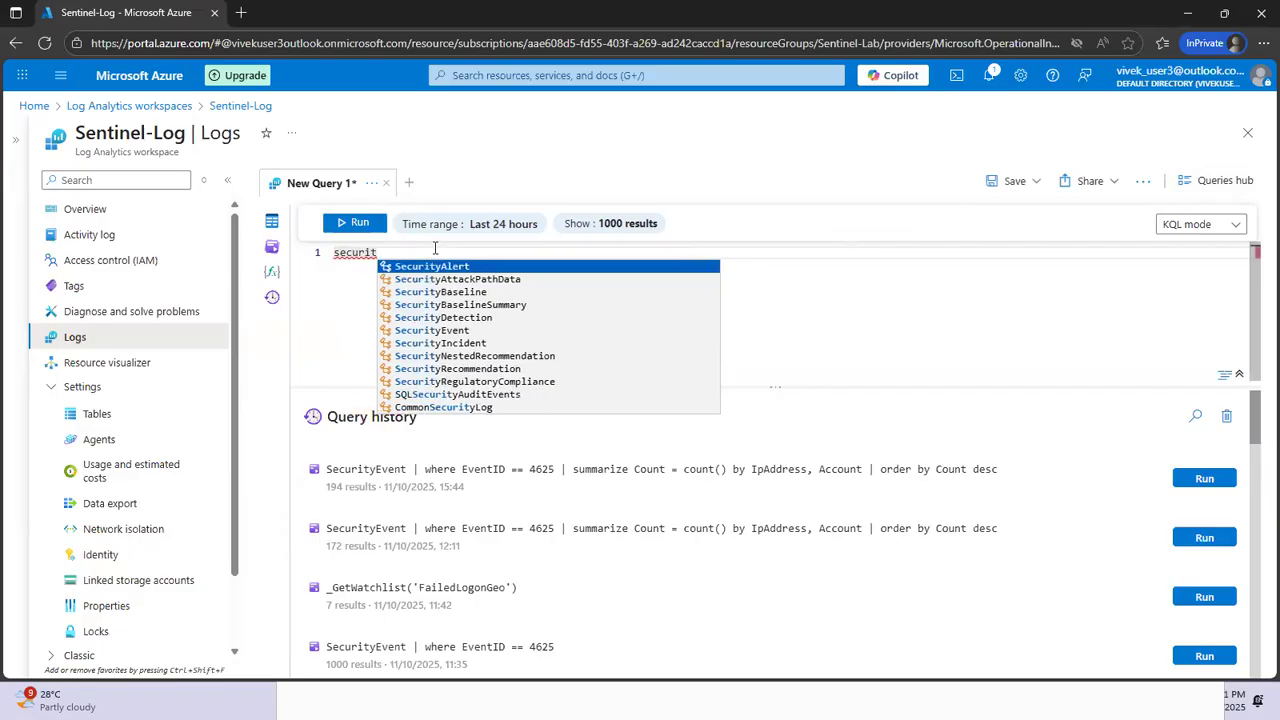
pyautogui.write('yeve')
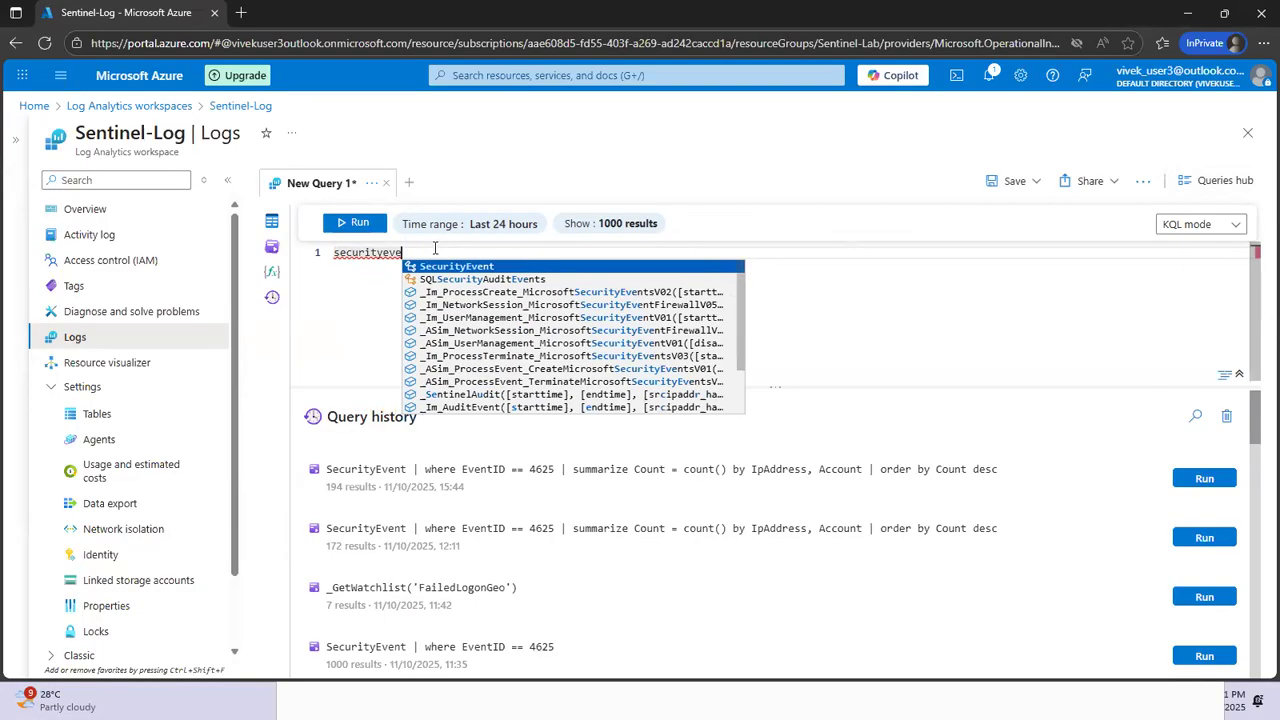
pyautogui.press('Return')
pyautogui.press('Return')
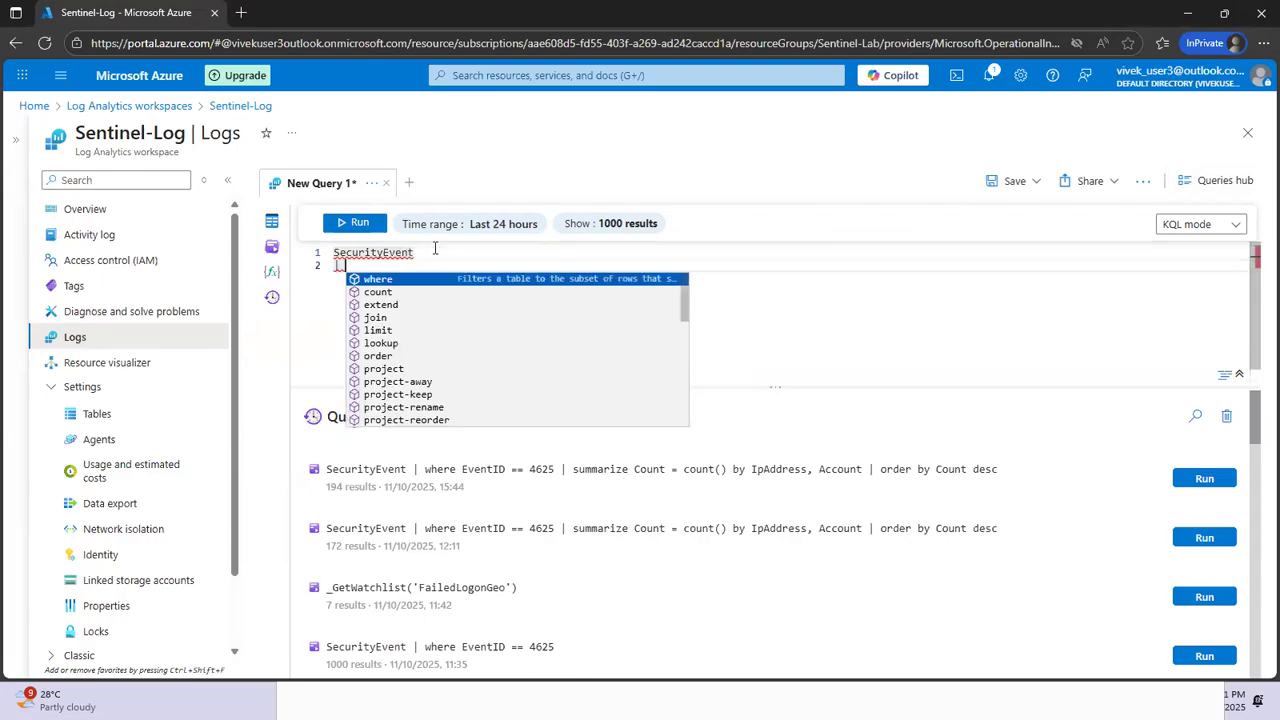
pyautogui.click(358, 224)
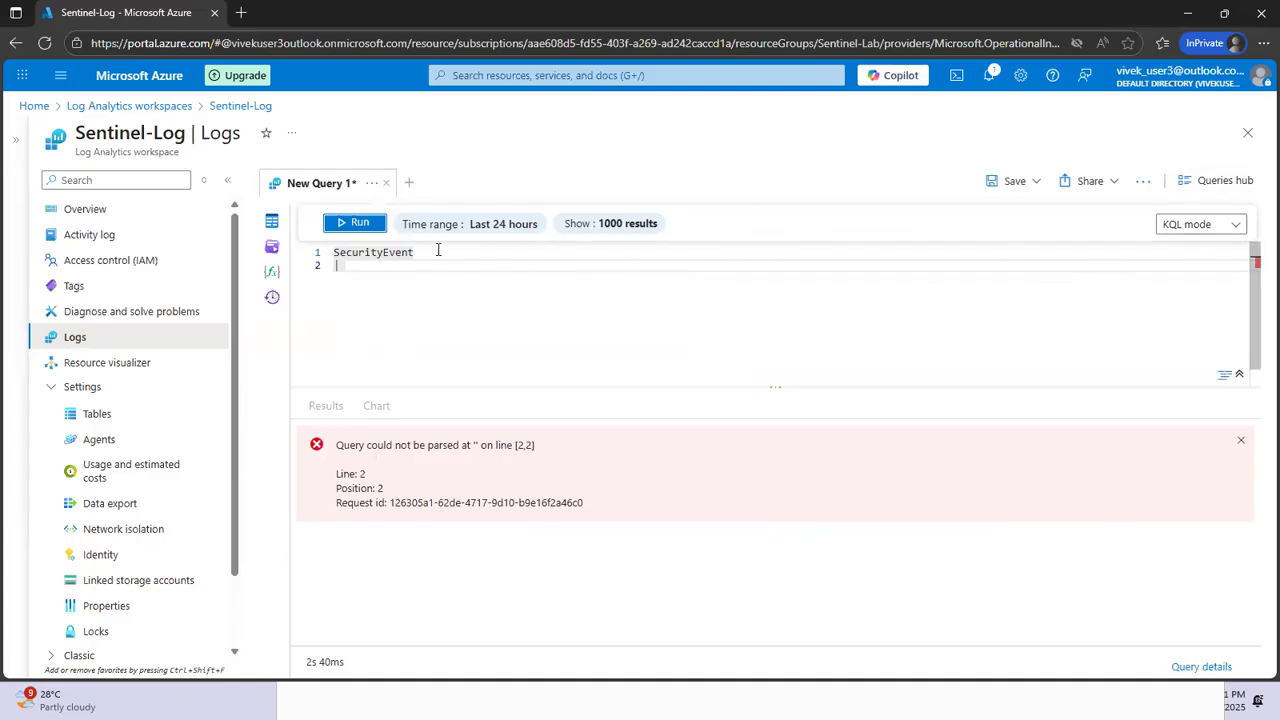
# Retype SecurityEvent on the first line of the query and try running it again
pyautogui.moveTo(438, 250); pyautogui.dragTo(330, 258)
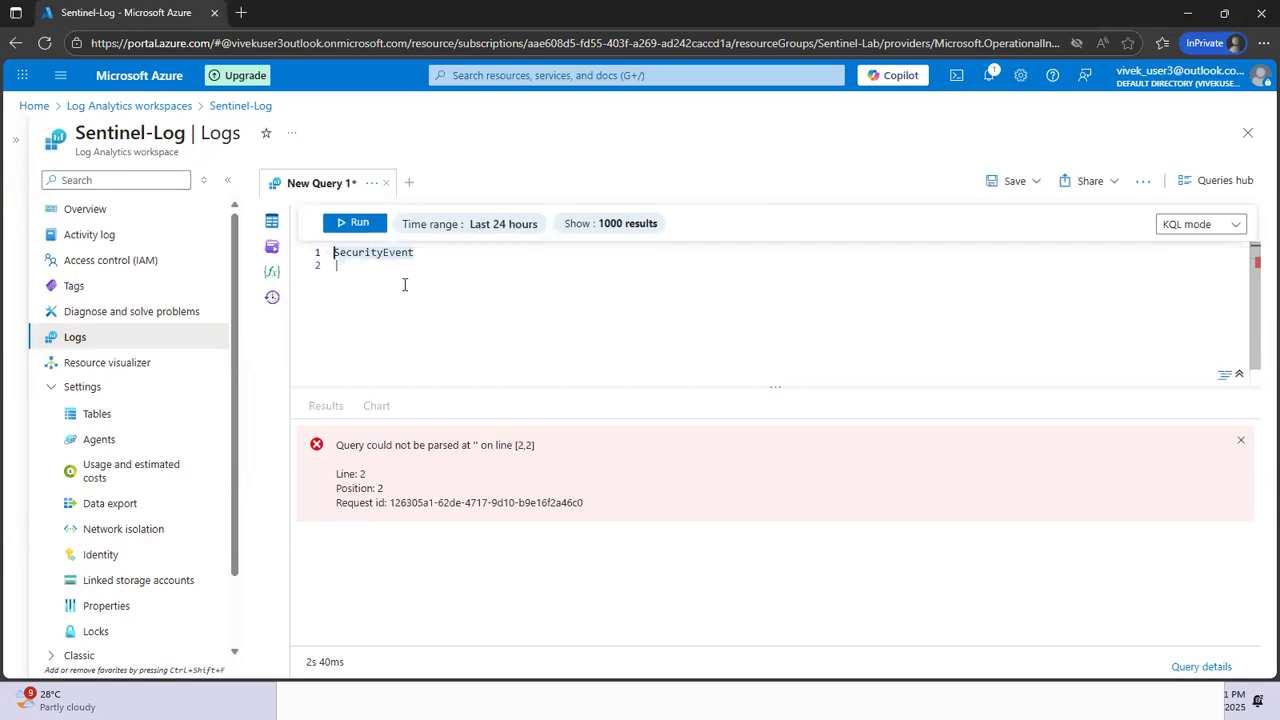
pyautogui.write('Sec')
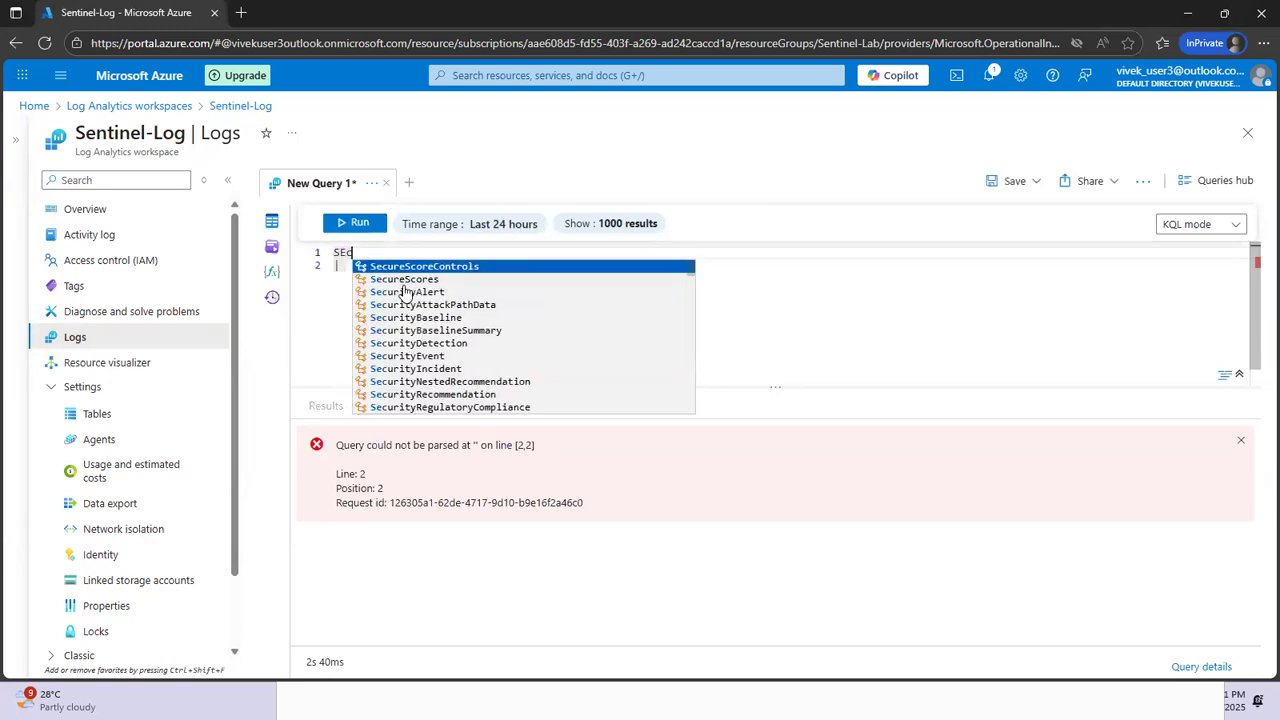
pyautogui.write('urityEvent')
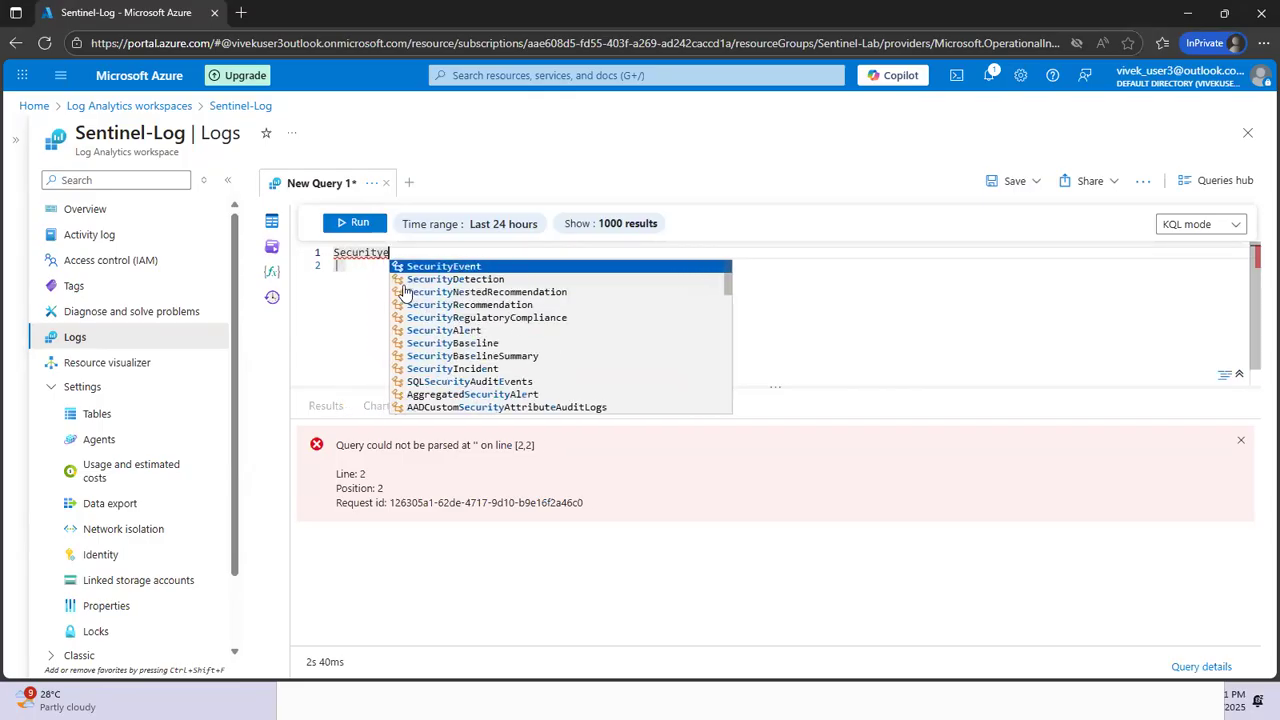
pyautogui.press('Escape')
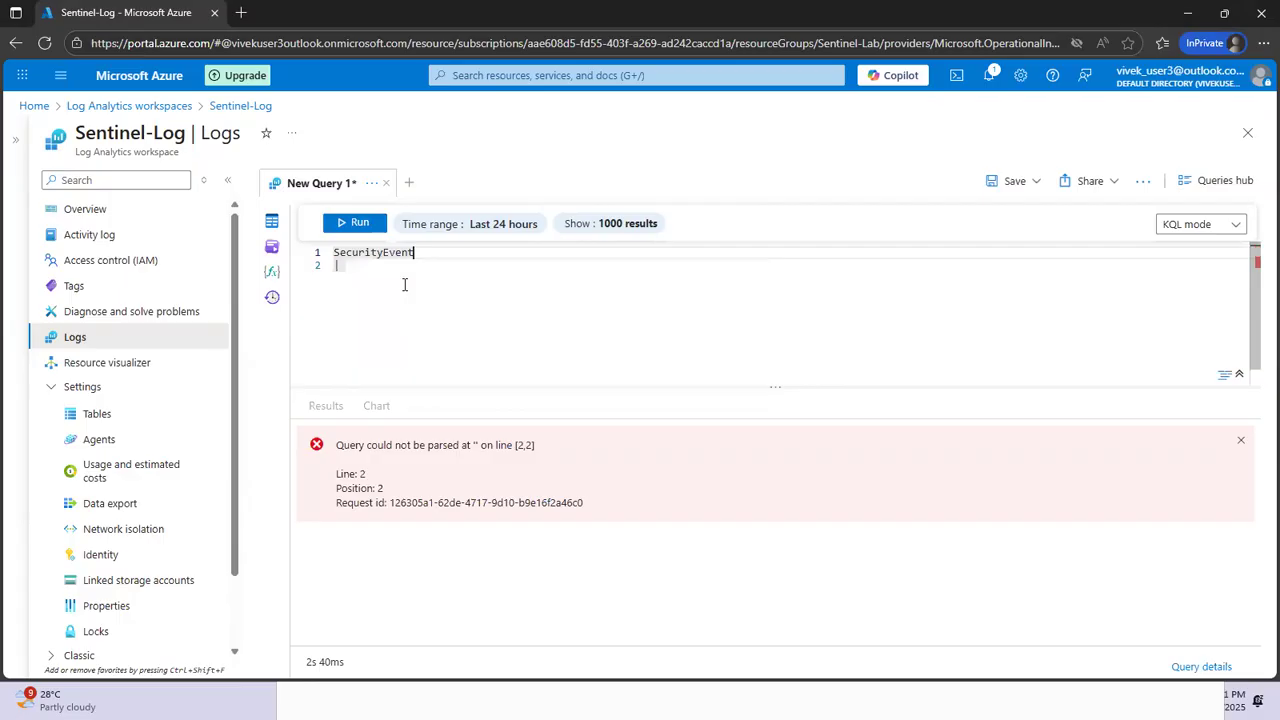
pyautogui.click(355, 226)
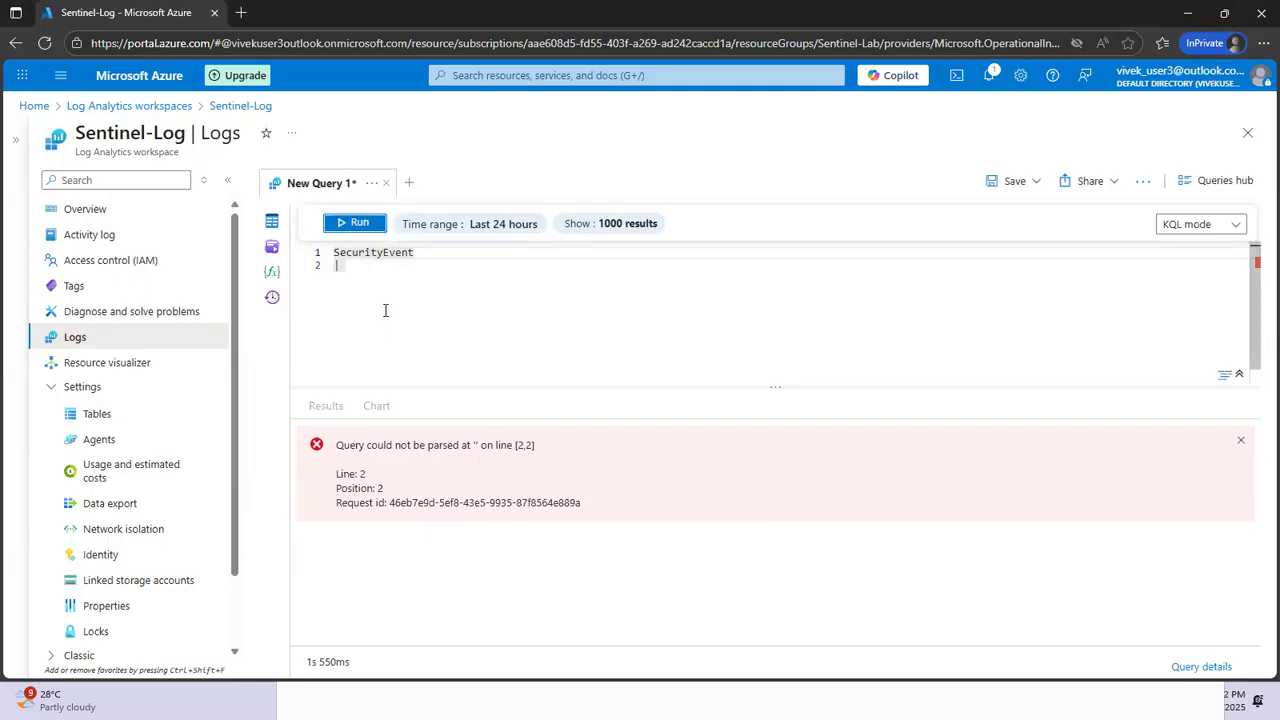
# Remove the dangling pipe after SecurityEvent, run the query and look through the returned events
pyautogui.click(339, 265)
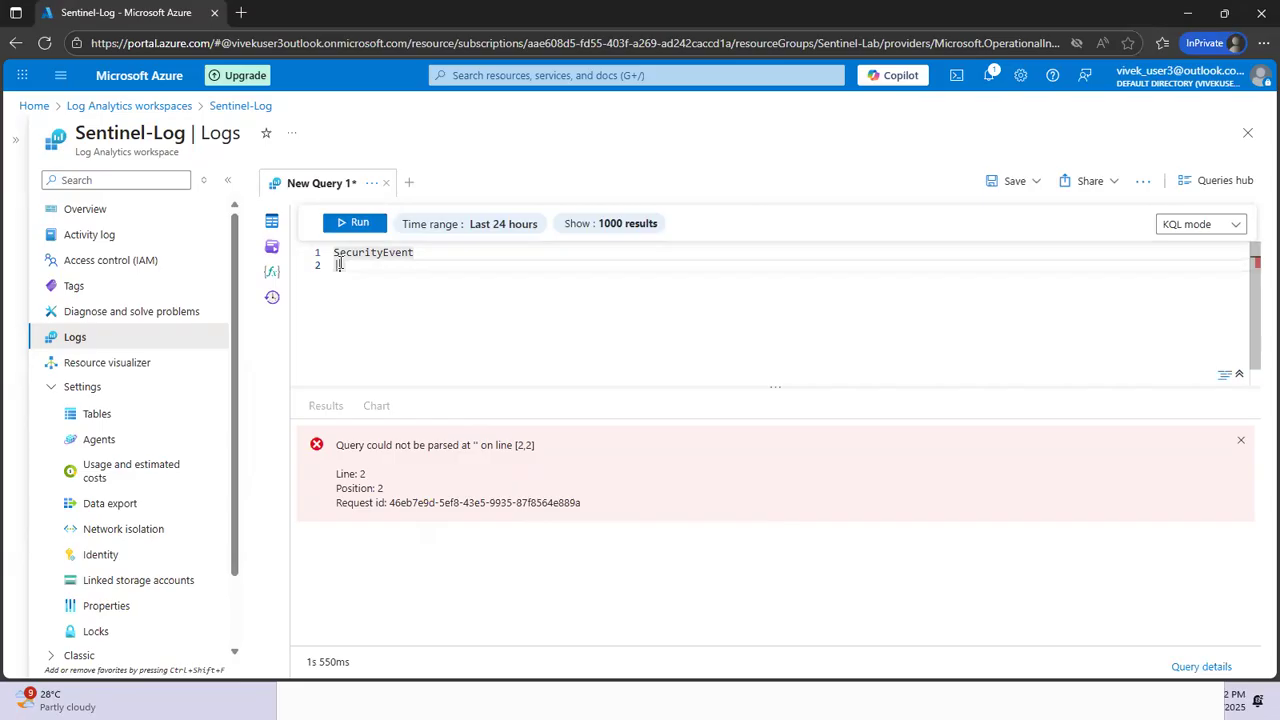
pyautogui.press('BackSpace')
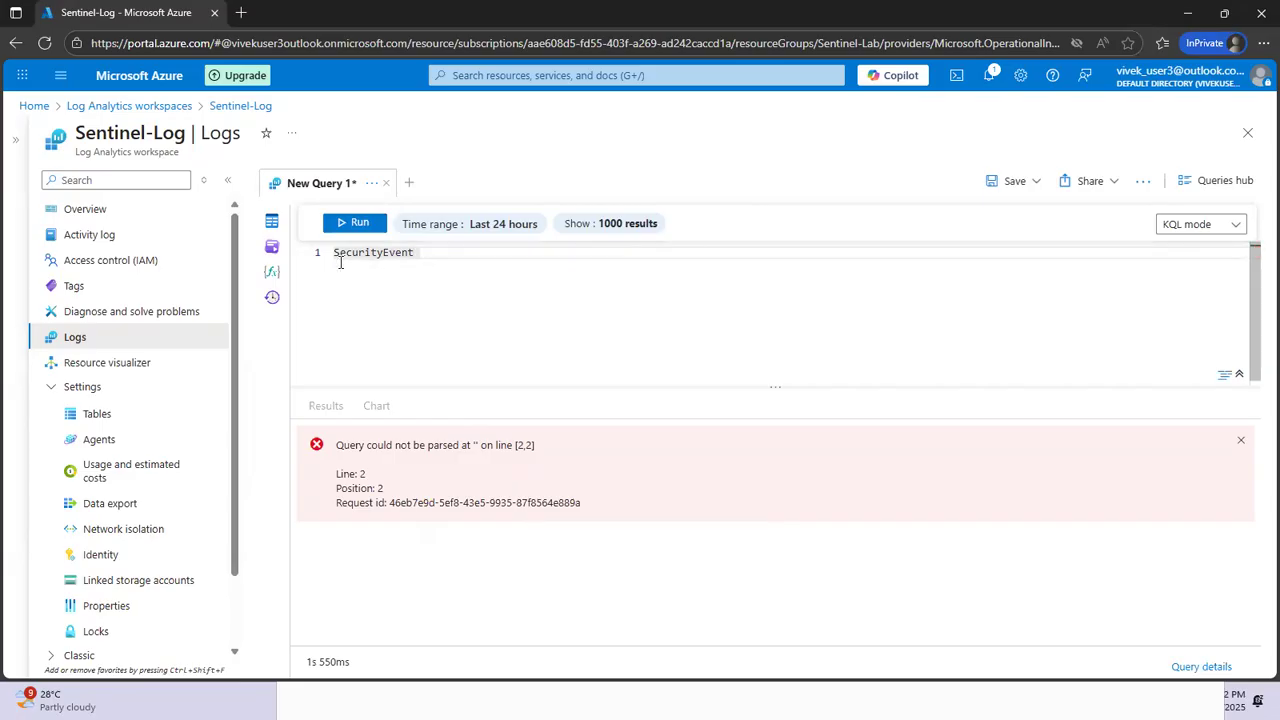
pyautogui.click(362, 222)
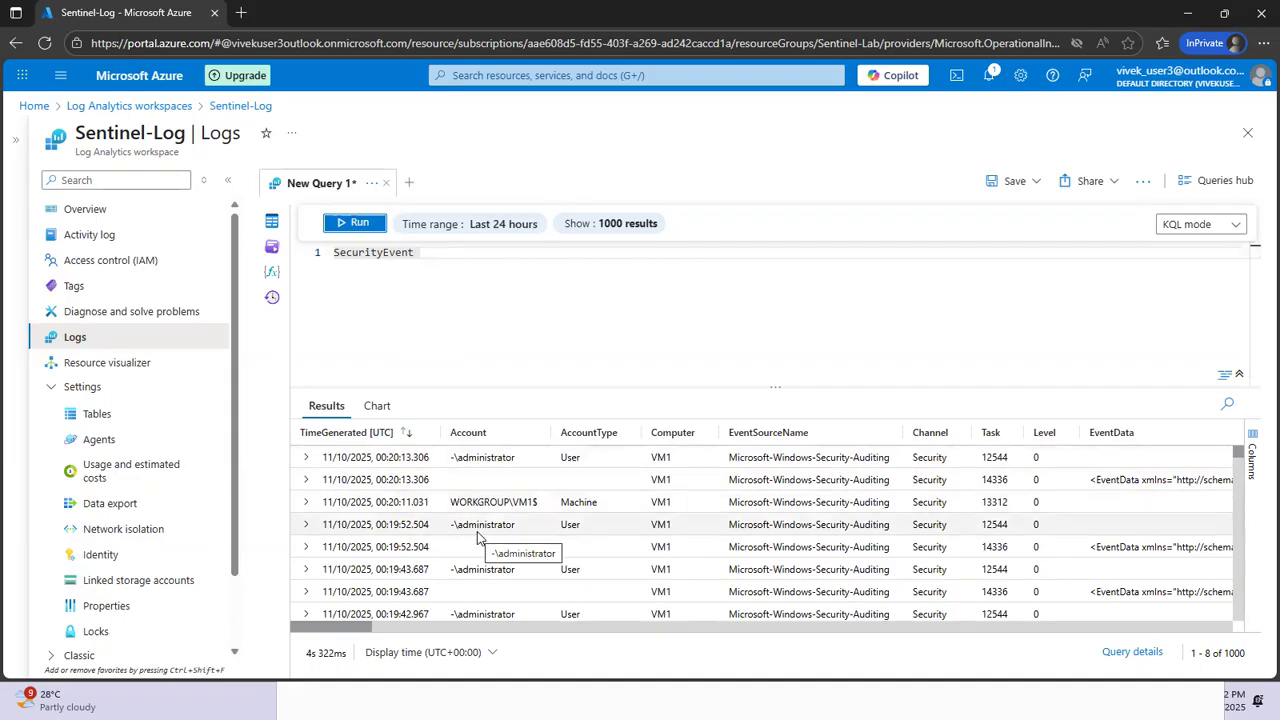
pyautogui.scroll(-1, 479, 506)
pyautogui.scroll(1, 479, 507)
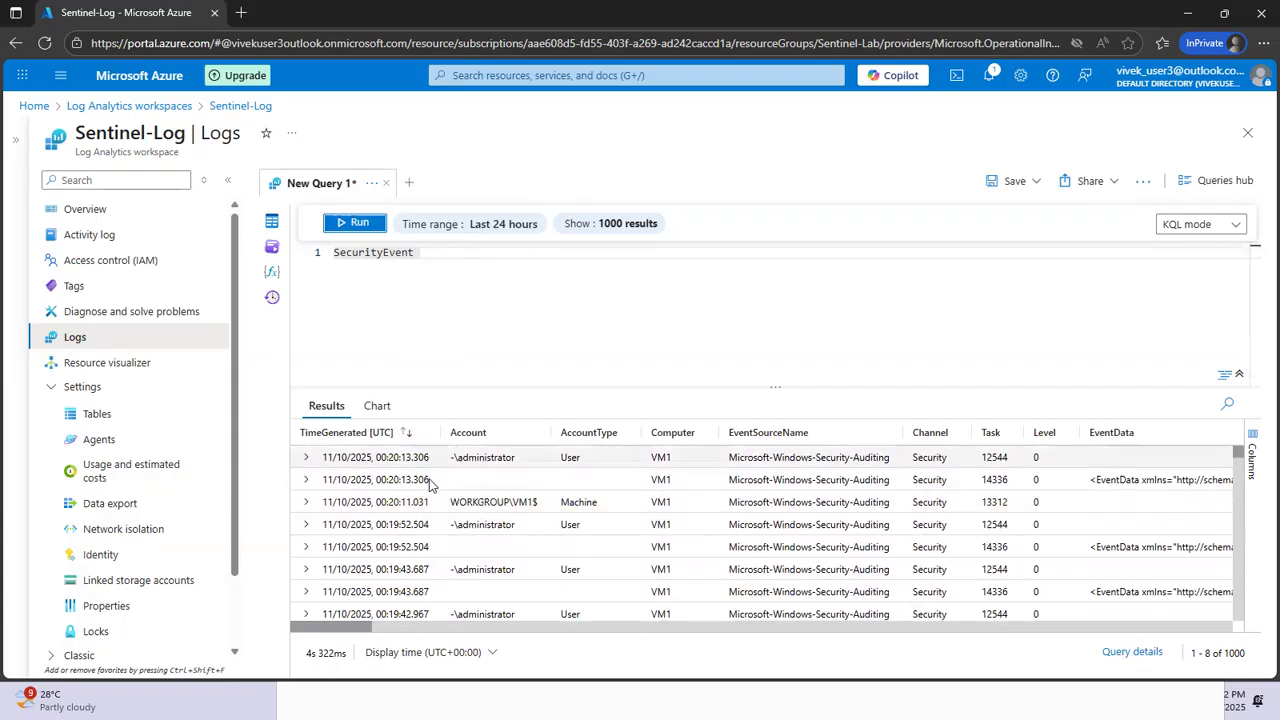
pyautogui.scroll(-2, 423, 500)
pyautogui.scroll(2, 423, 500)
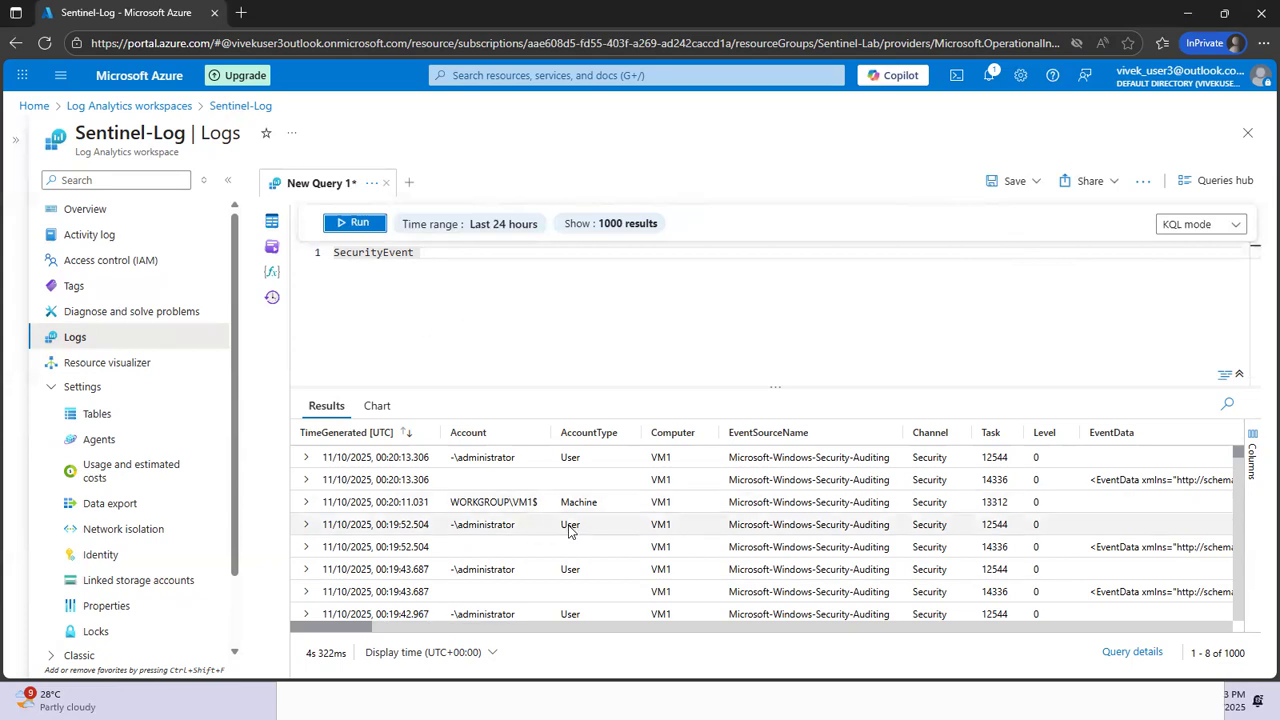
pyautogui.scroll(-4, 568, 528)
pyautogui.scroll(4, 570, 530)
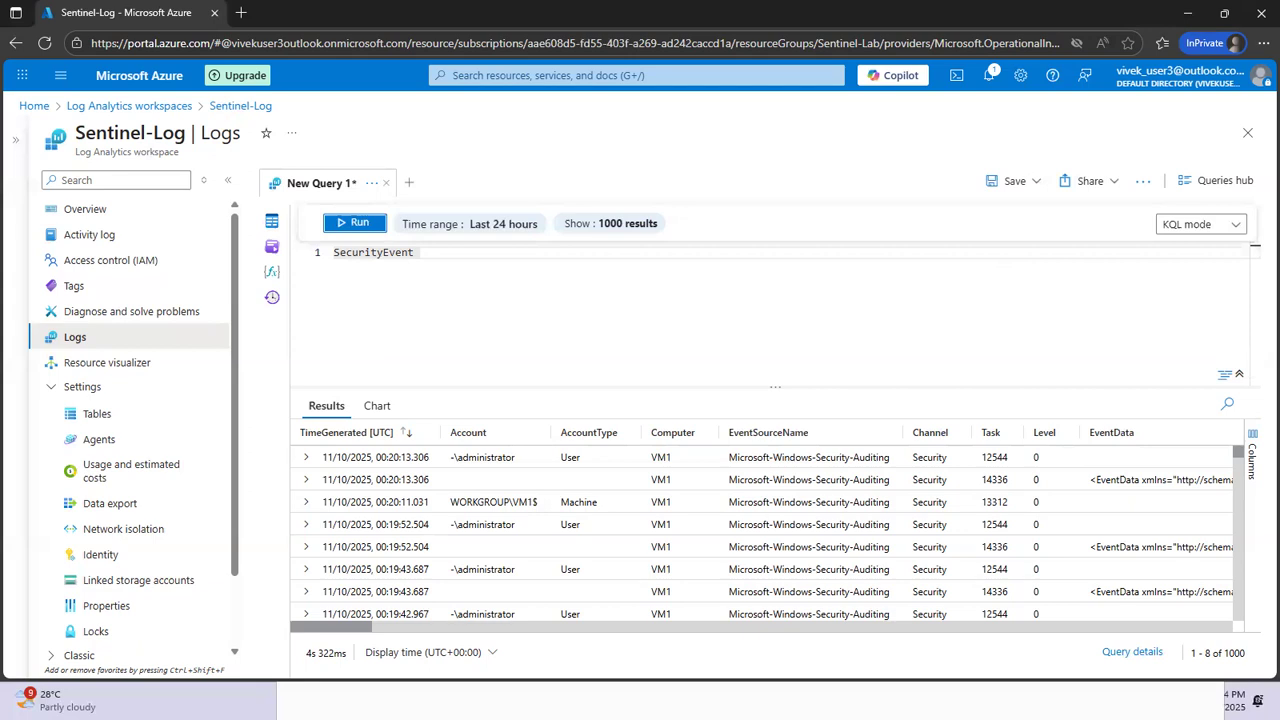
# Add the filter line "| where EventID == 4625" below SecurityEvent in the query
pyautogui.click(446, 249)
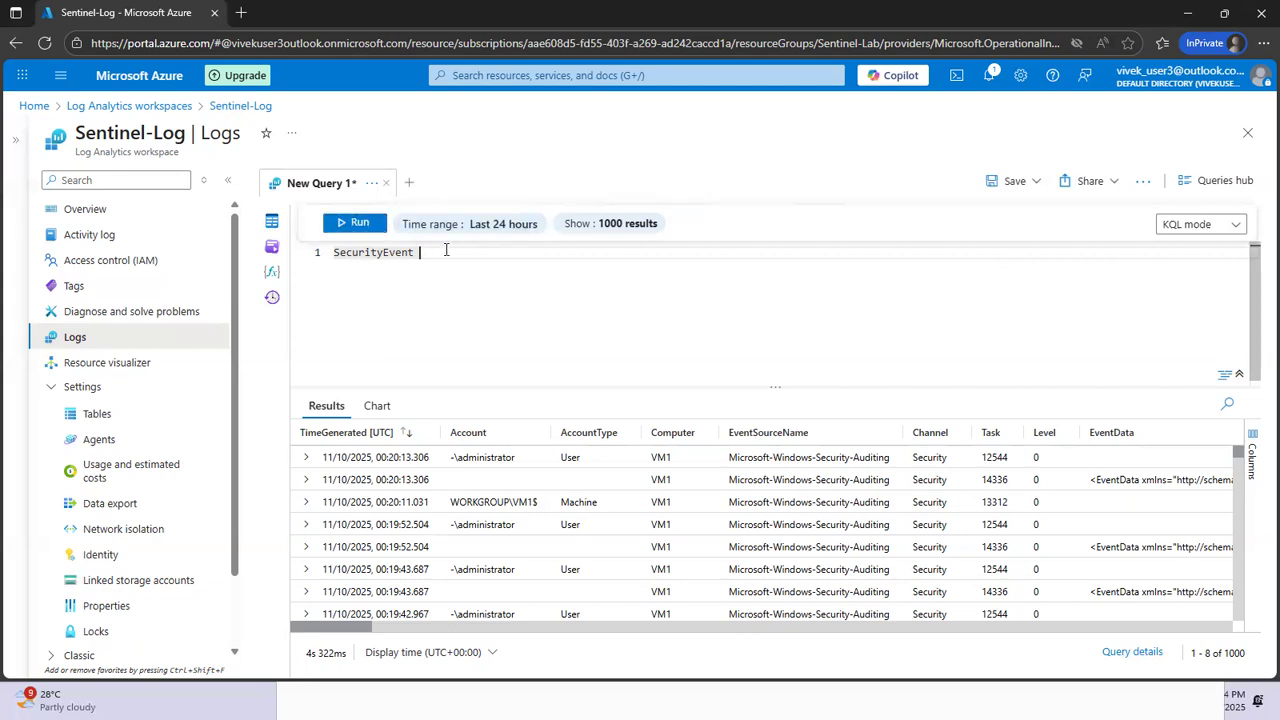
pyautogui.press('Return')
pyautogui.write('| w')
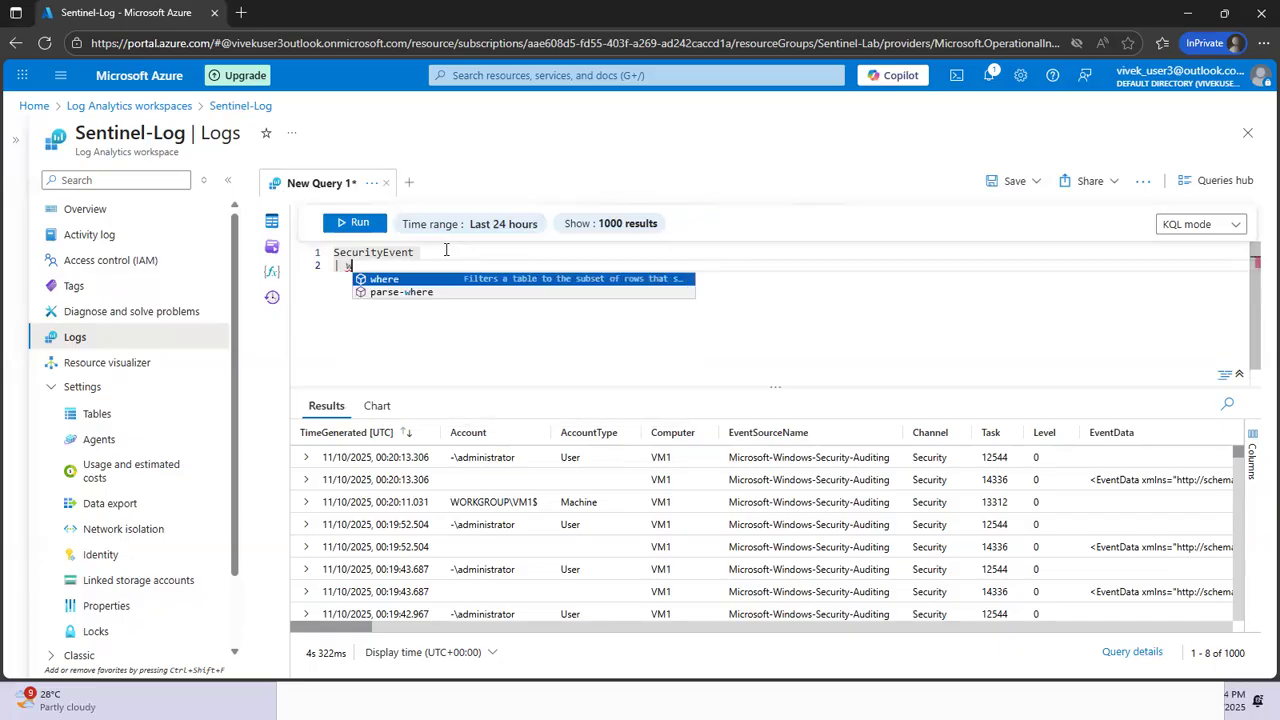
pyautogui.press('Tab')
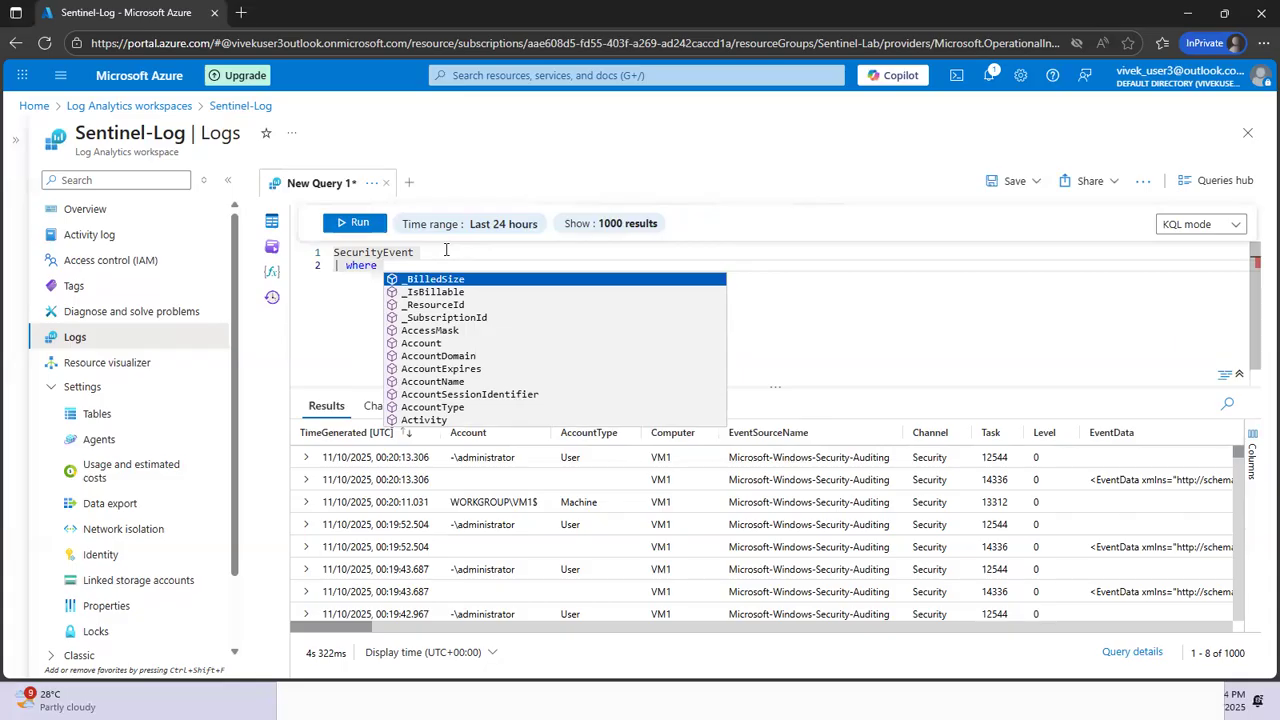
pyautogui.write('Ev')
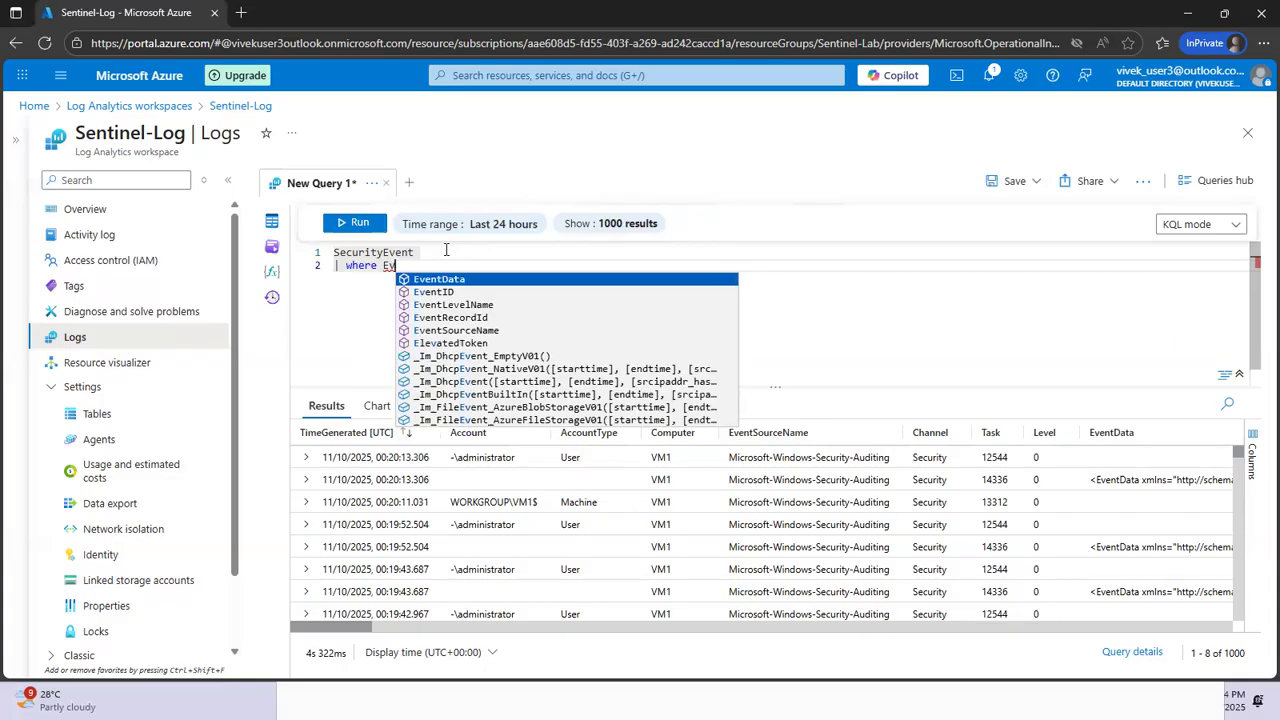
pyautogui.press('Down')
pyautogui.press('Up')
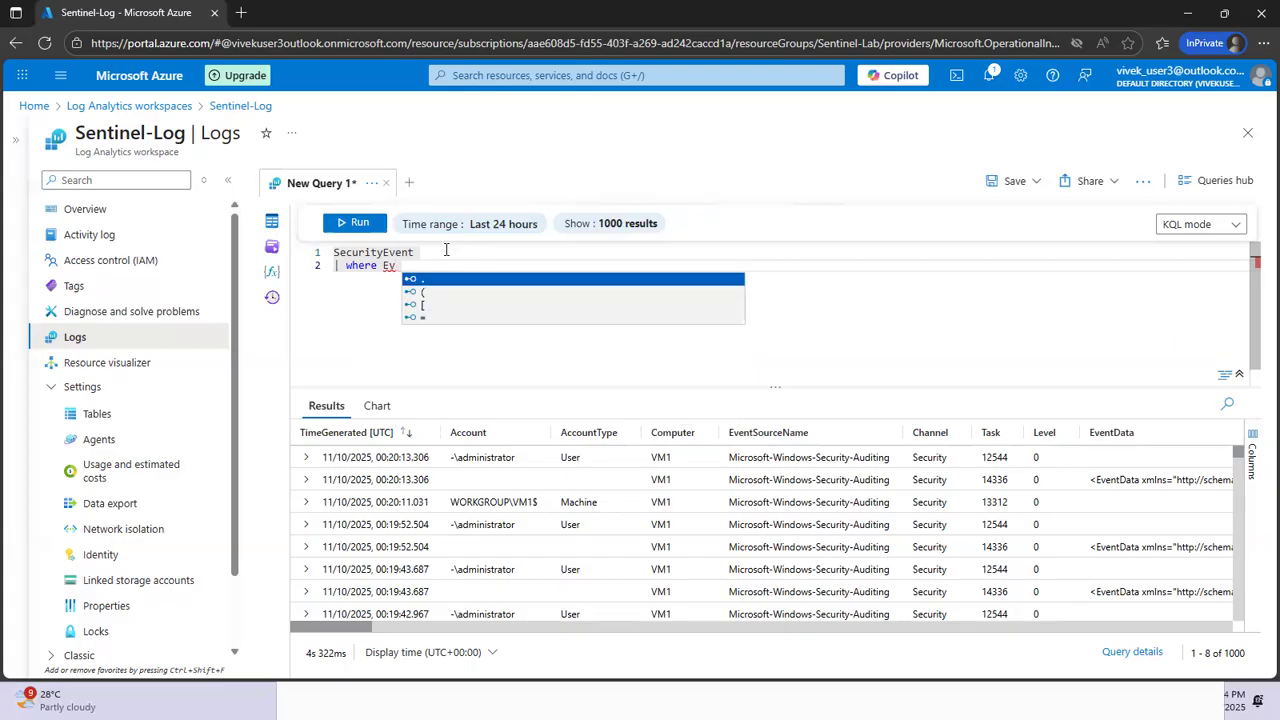
pyautogui.press('Down')
pyautogui.press('Return')
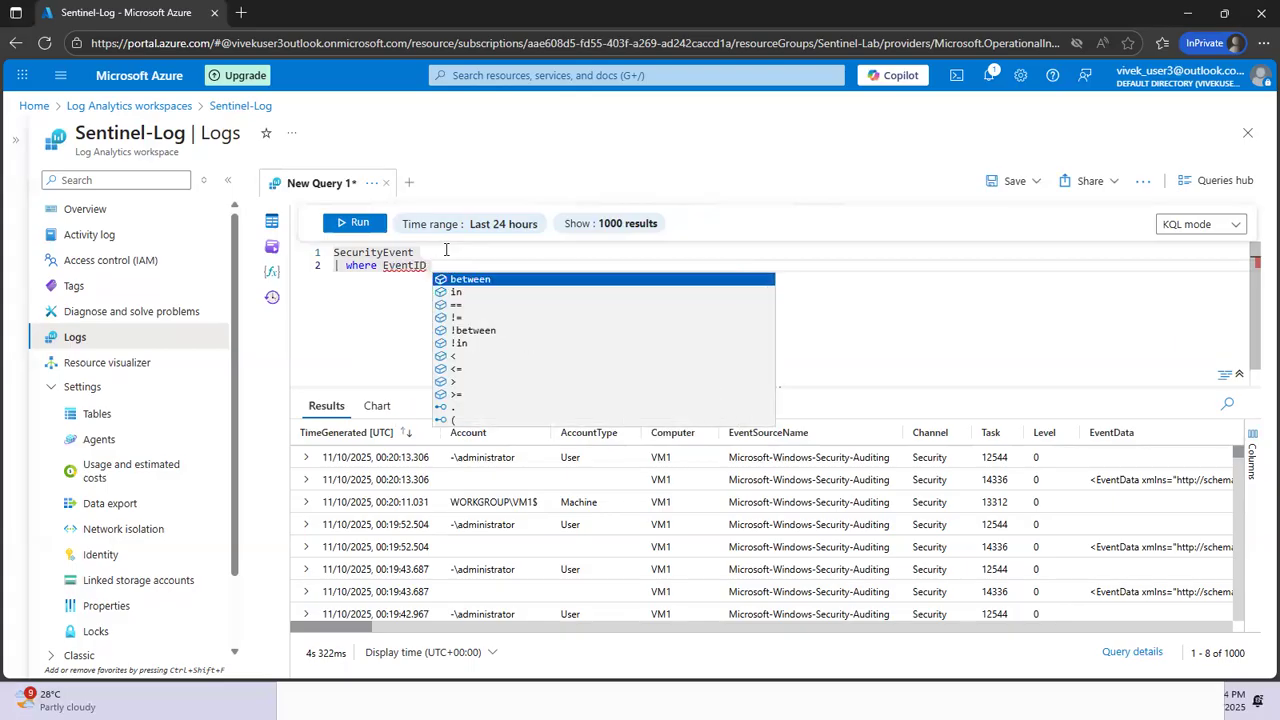
pyautogui.write('==')
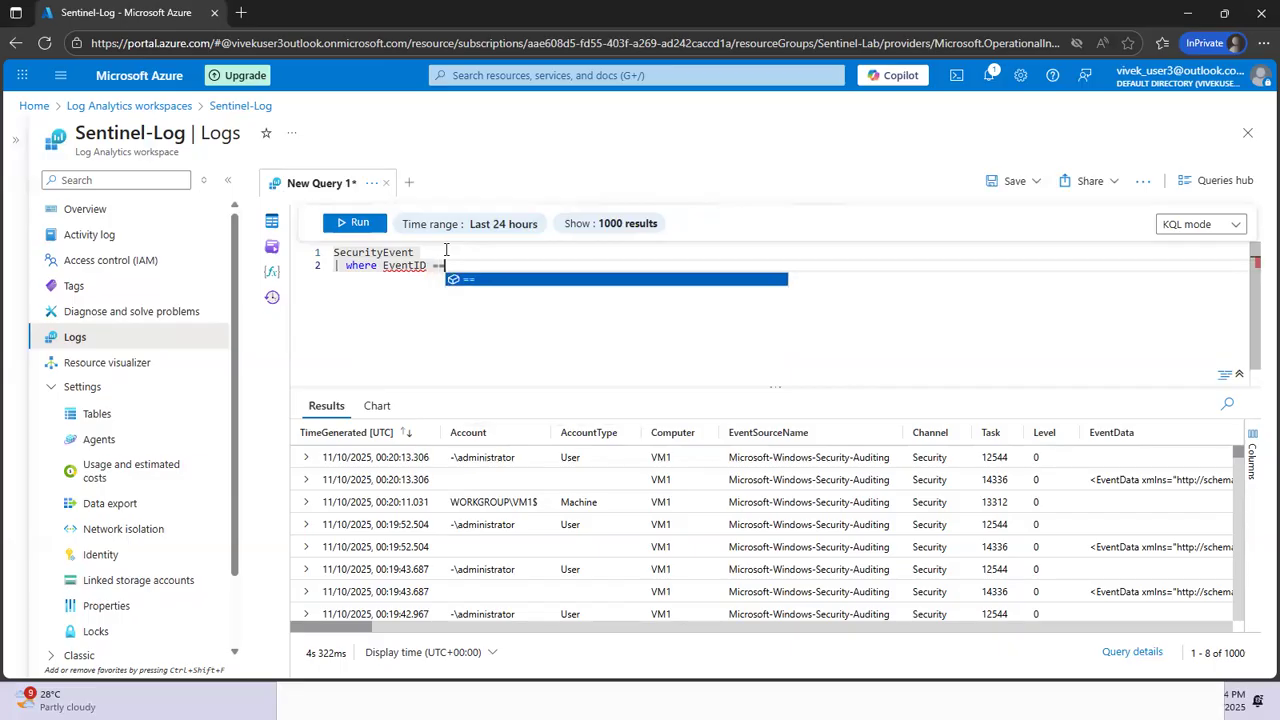
pyautogui.write(' 462')
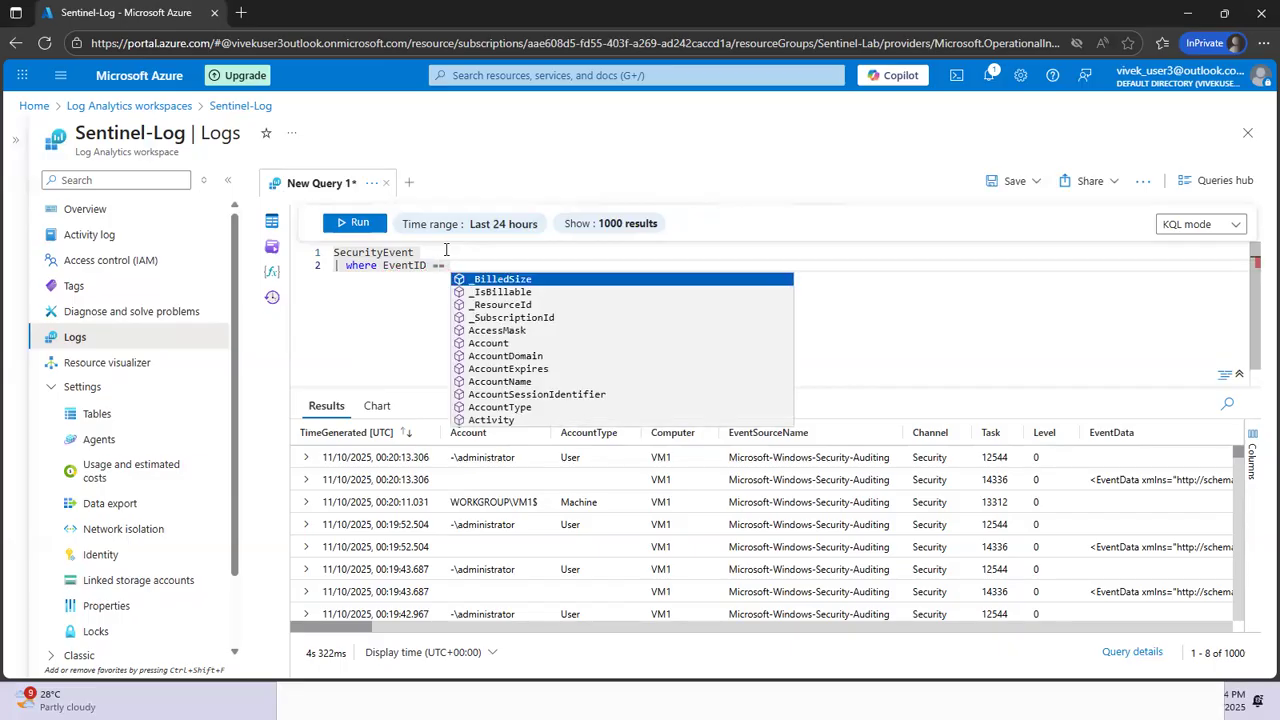
pyautogui.write('5')
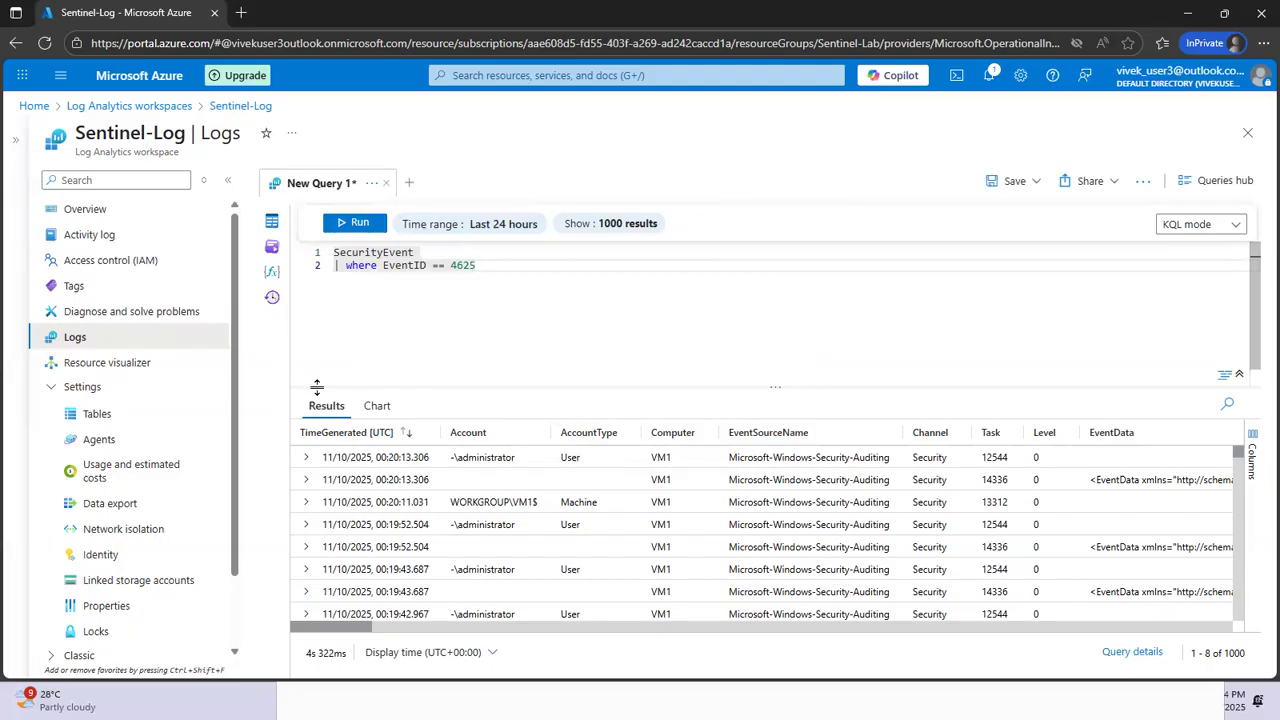
# Run the filtered query and look through the events with ID 4625
pyautogui.click(362, 225)
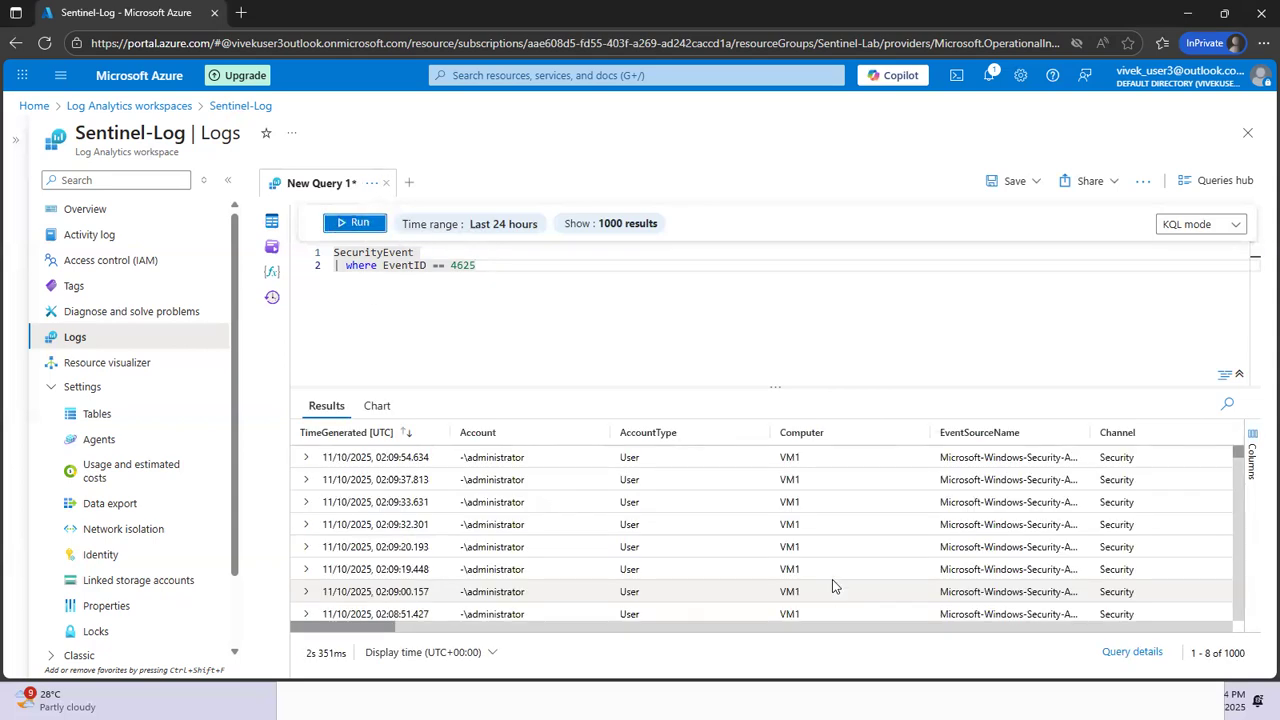
pyautogui.scroll(-1, 849, 523)
pyautogui.scroll(-2, 852, 530)
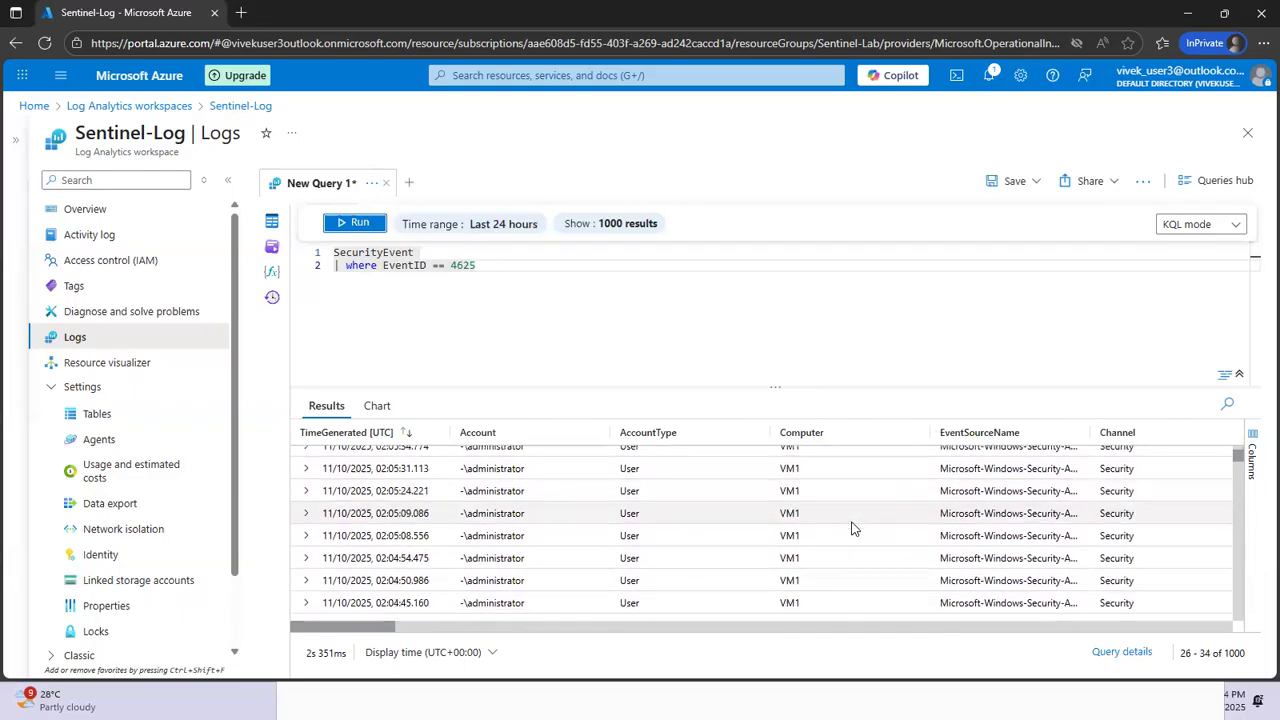
# Expand the newest event with ID 4625 to view its fields and collapse it again
pyautogui.scroll(3, 787, 547)
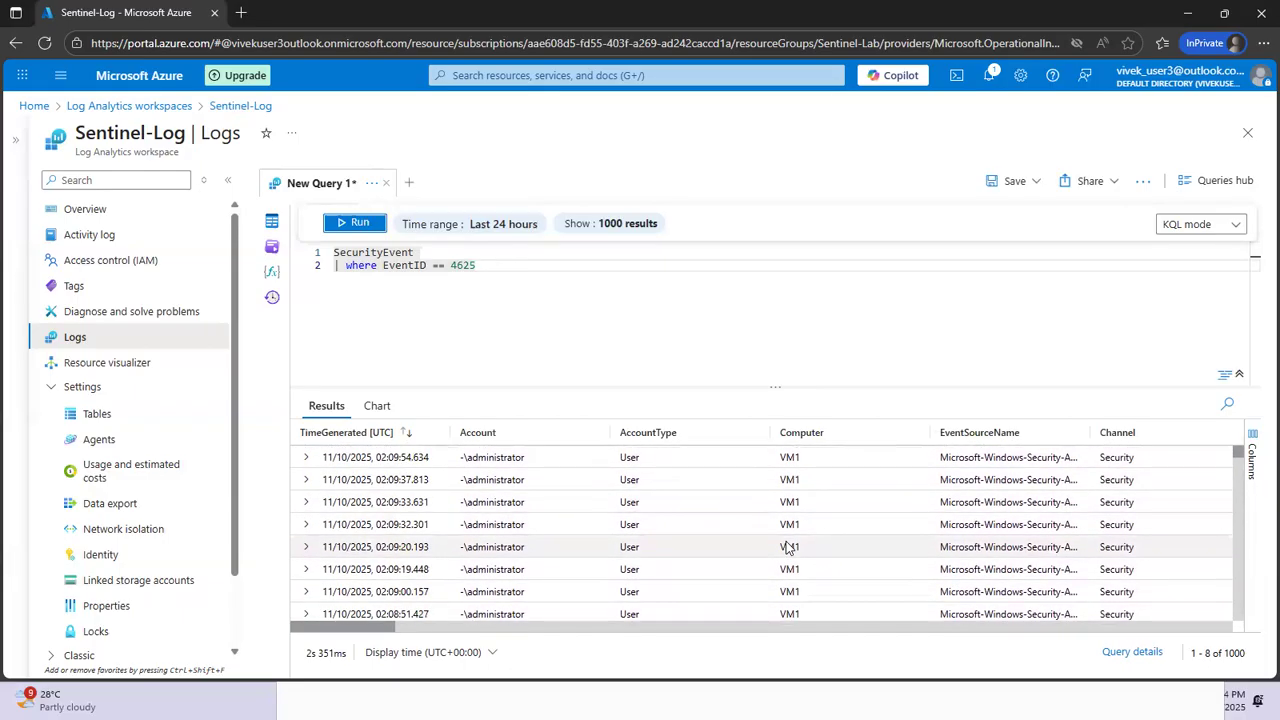
pyautogui.click(306, 457)
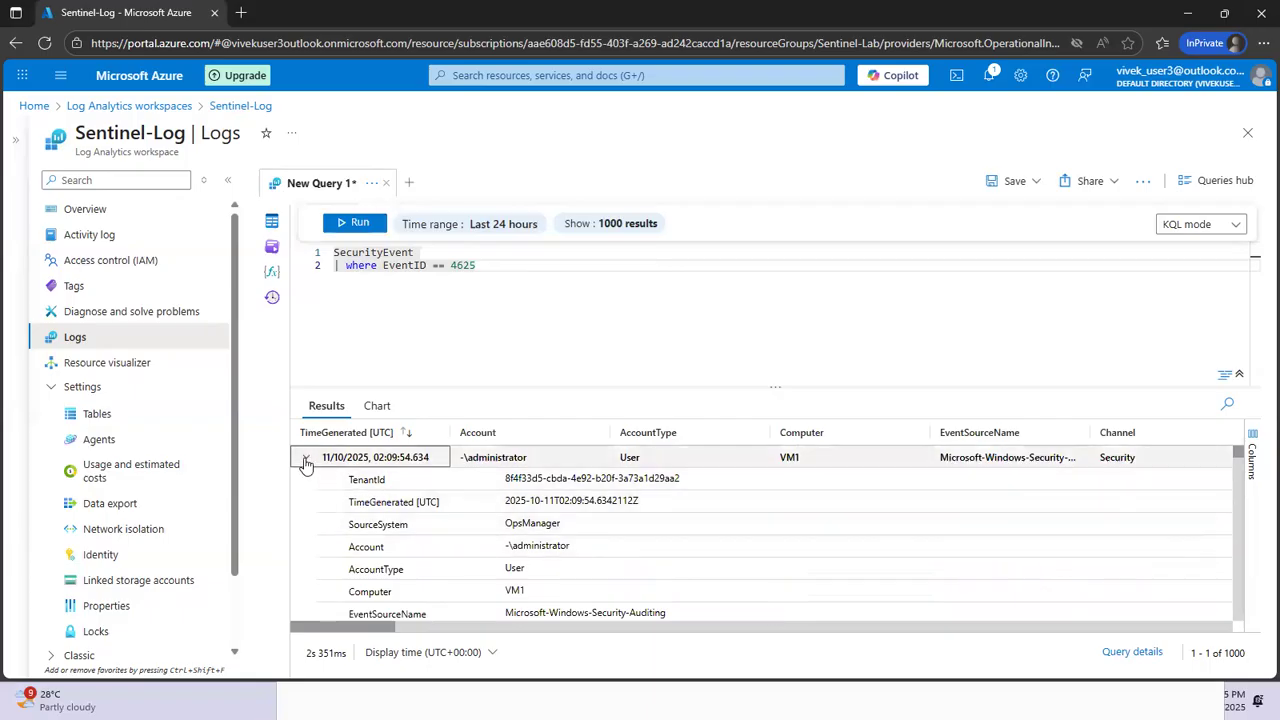
pyautogui.click(306, 457)
# Look through all returned 4625 events, comparing the accounts used from the newest to the oldest entry
pyautogui.scroll(-10, 691, 540)
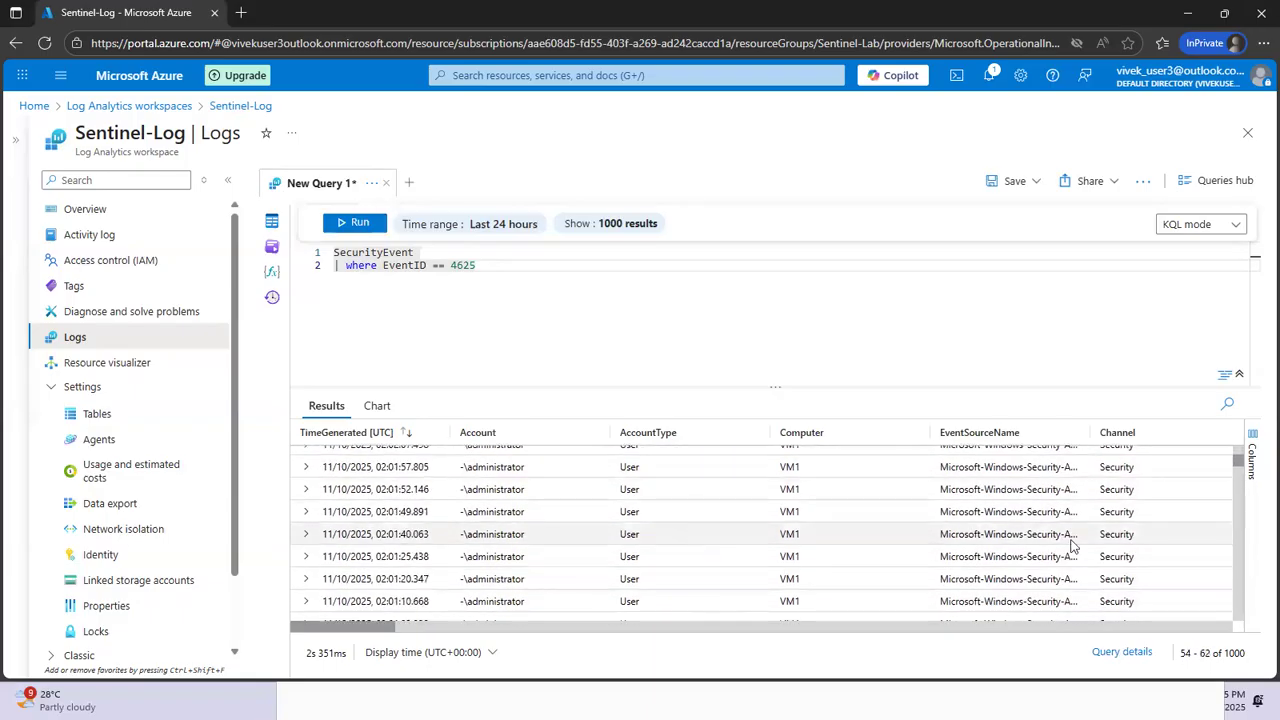
pyautogui.moveTo(1238, 460)
pyautogui.mouseDown()
pyautogui.moveTo(1240, 485)
pyautogui.moveTo(1238, 452)
pyautogui.mouseUp()
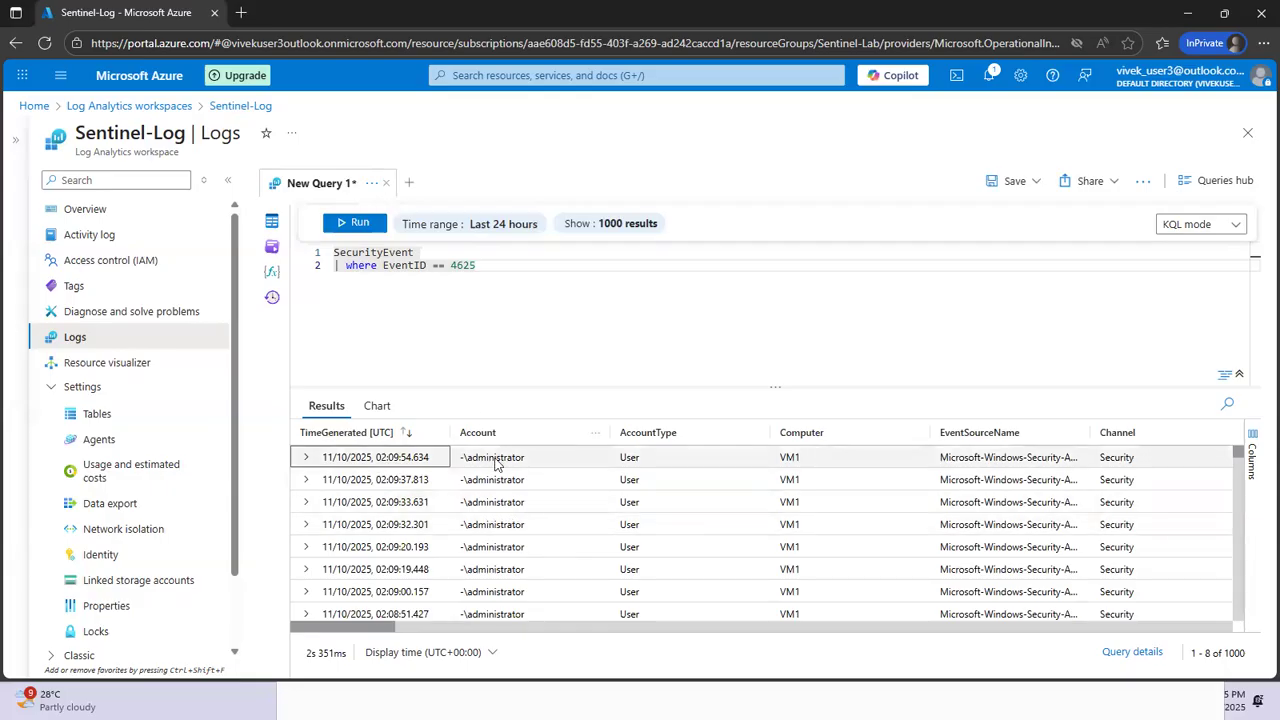
pyautogui.scroll(-20, 495, 462)
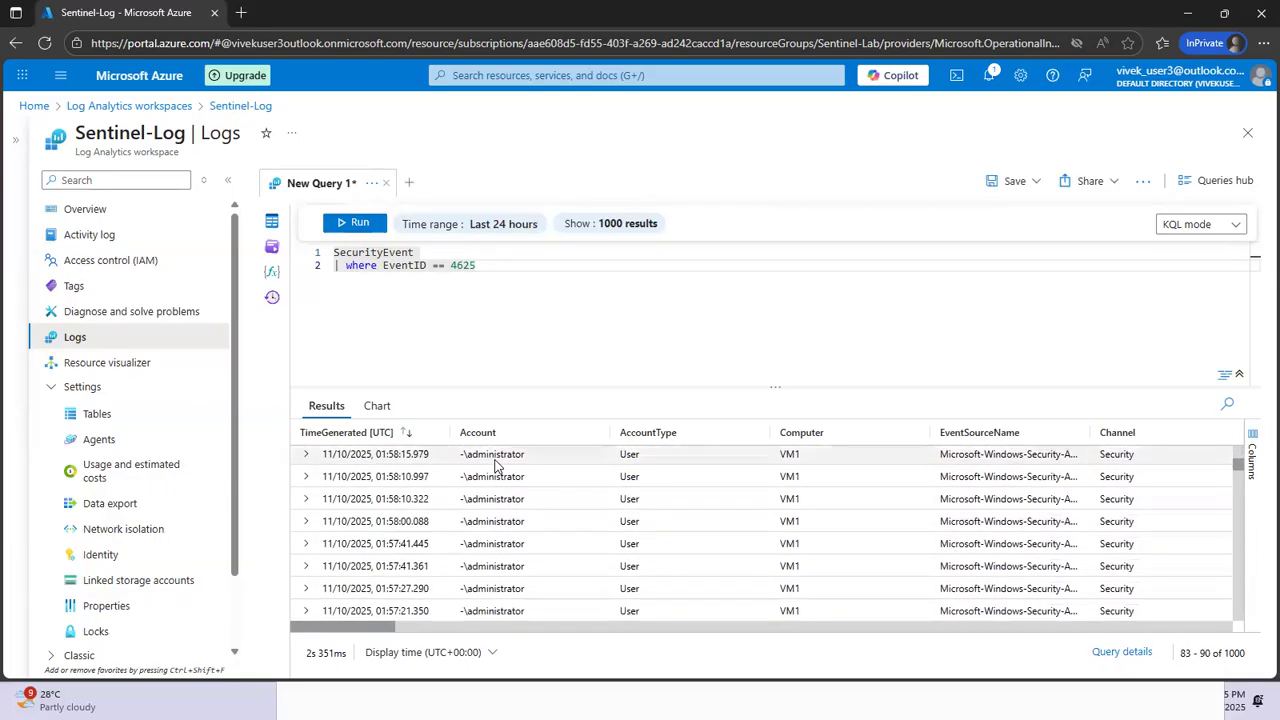
pyautogui.scroll(-20, 495, 462)
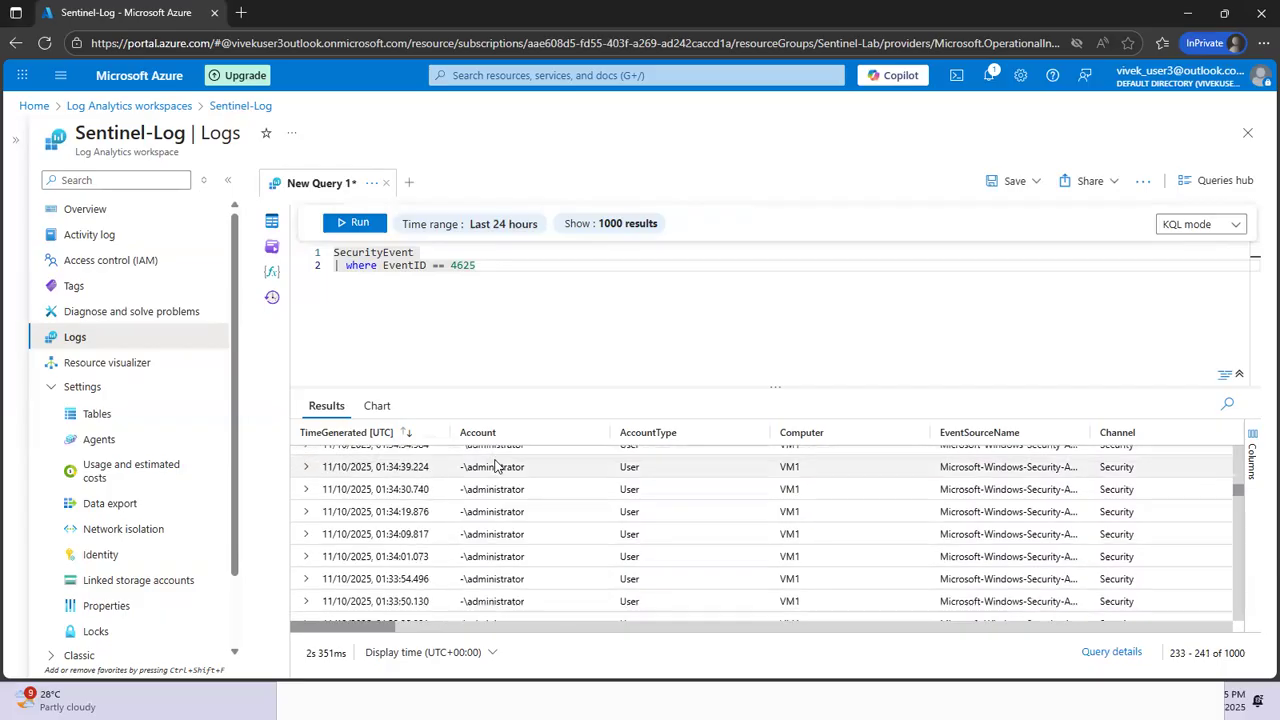
pyautogui.scroll(-20, 495, 462)
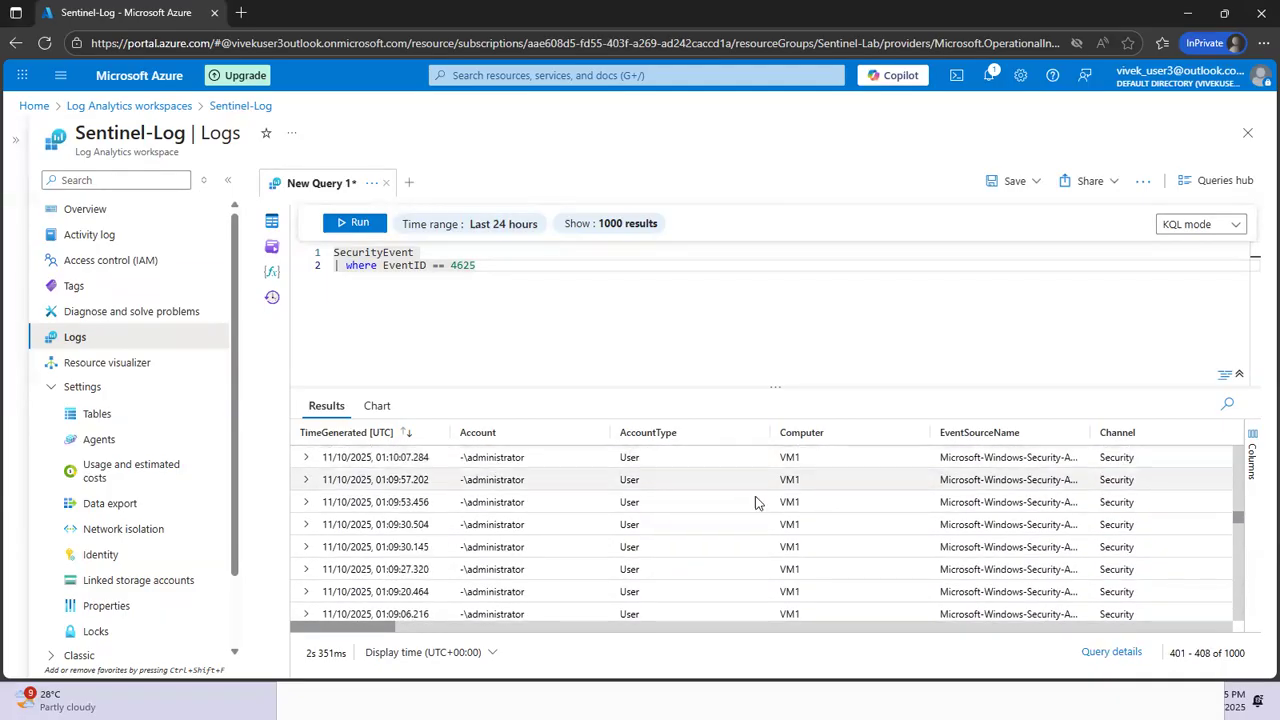
pyautogui.scroll(-20, 1240, 540)
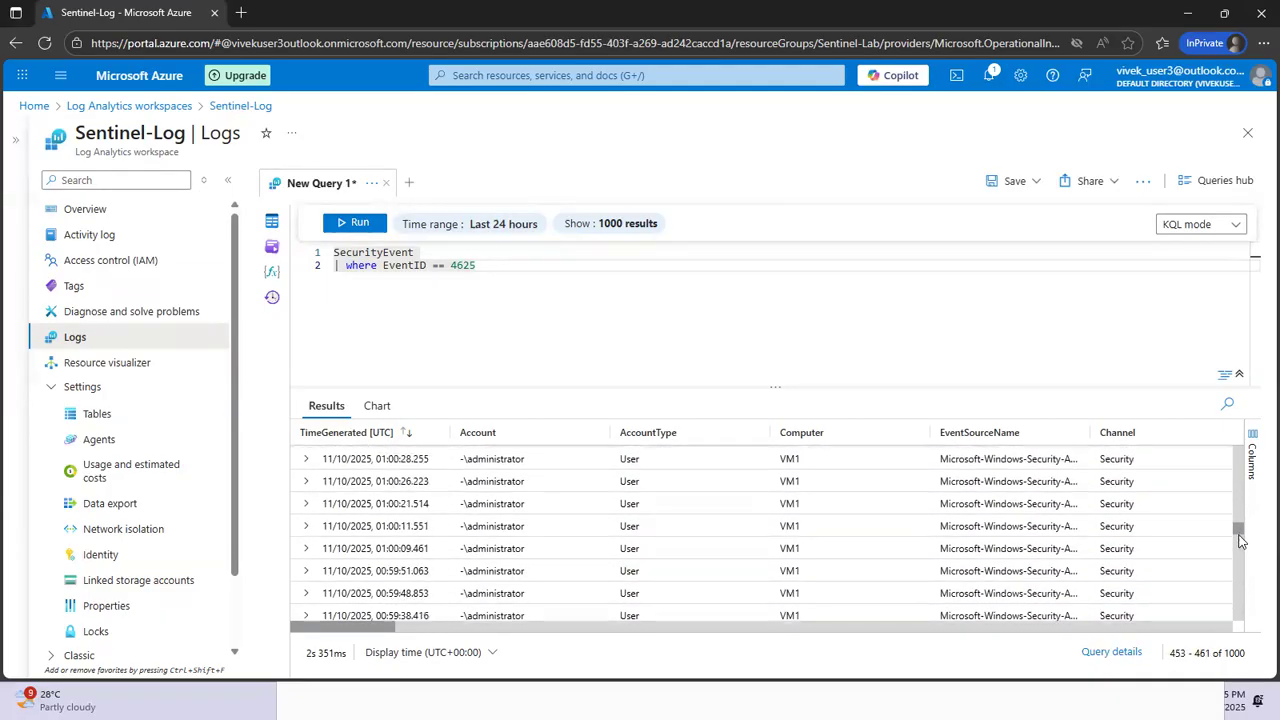
pyautogui.moveTo(1240, 563); pyautogui.dragTo(1245, 622)
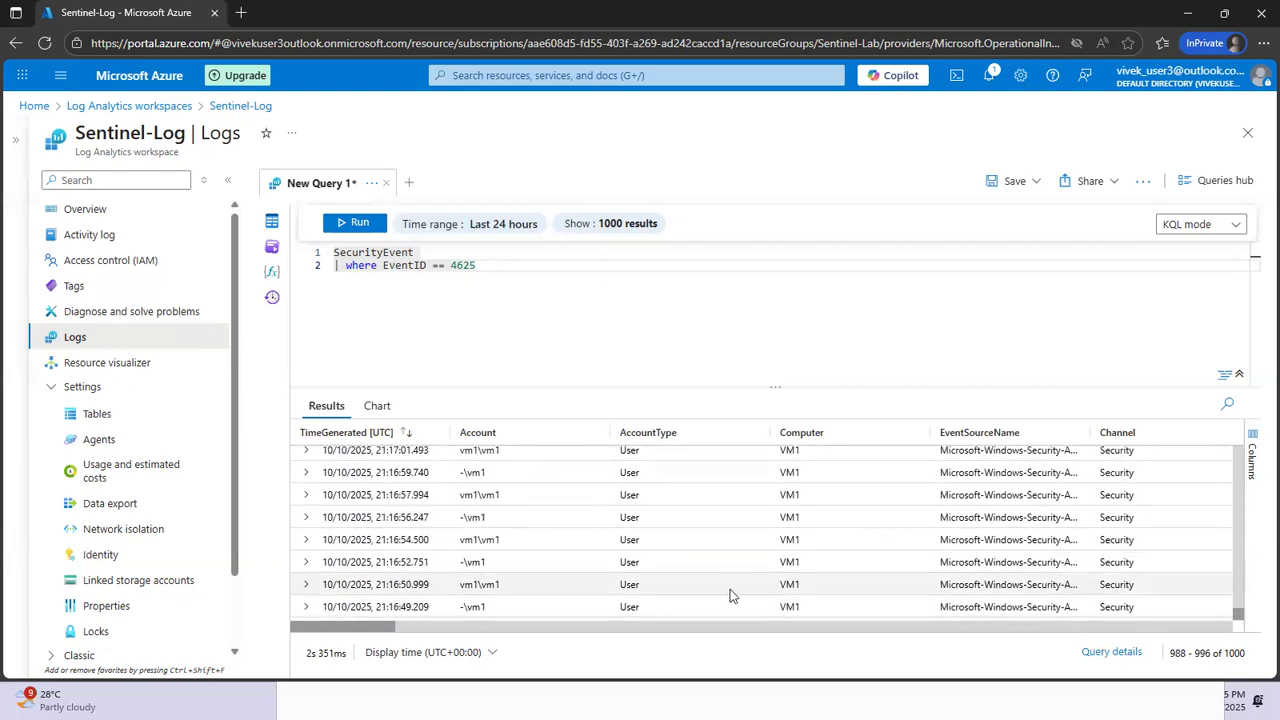
pyautogui.scroll(2, 516, 527)
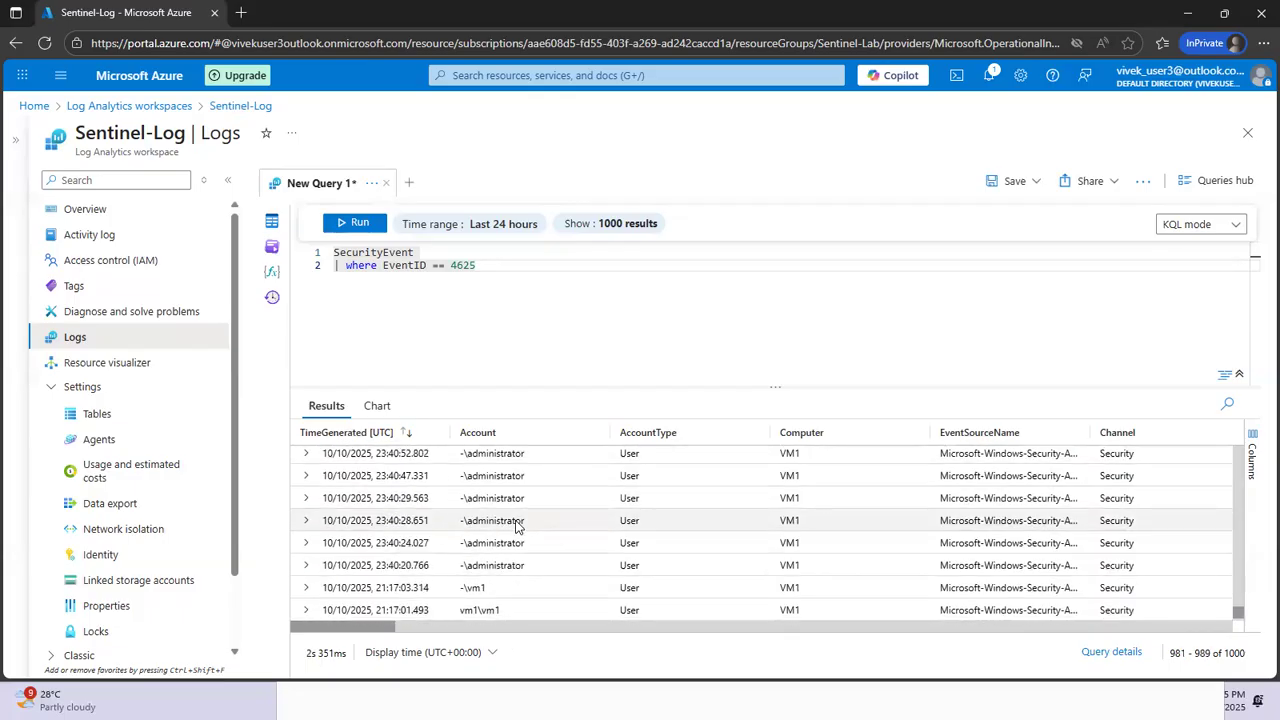
pyautogui.scroll(-3, 516, 527)
pyautogui.scroll(20, 556, 563)
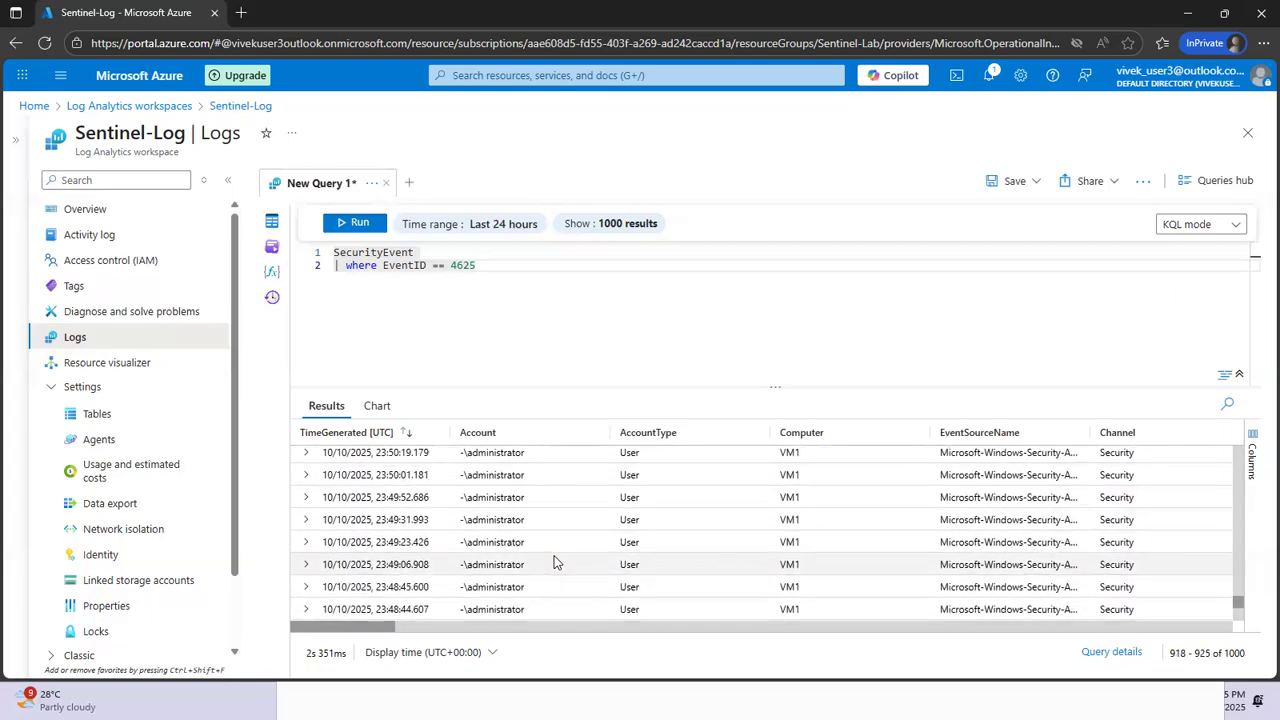
pyautogui.moveTo(1238, 601); pyautogui.dragTo(1143, 434)
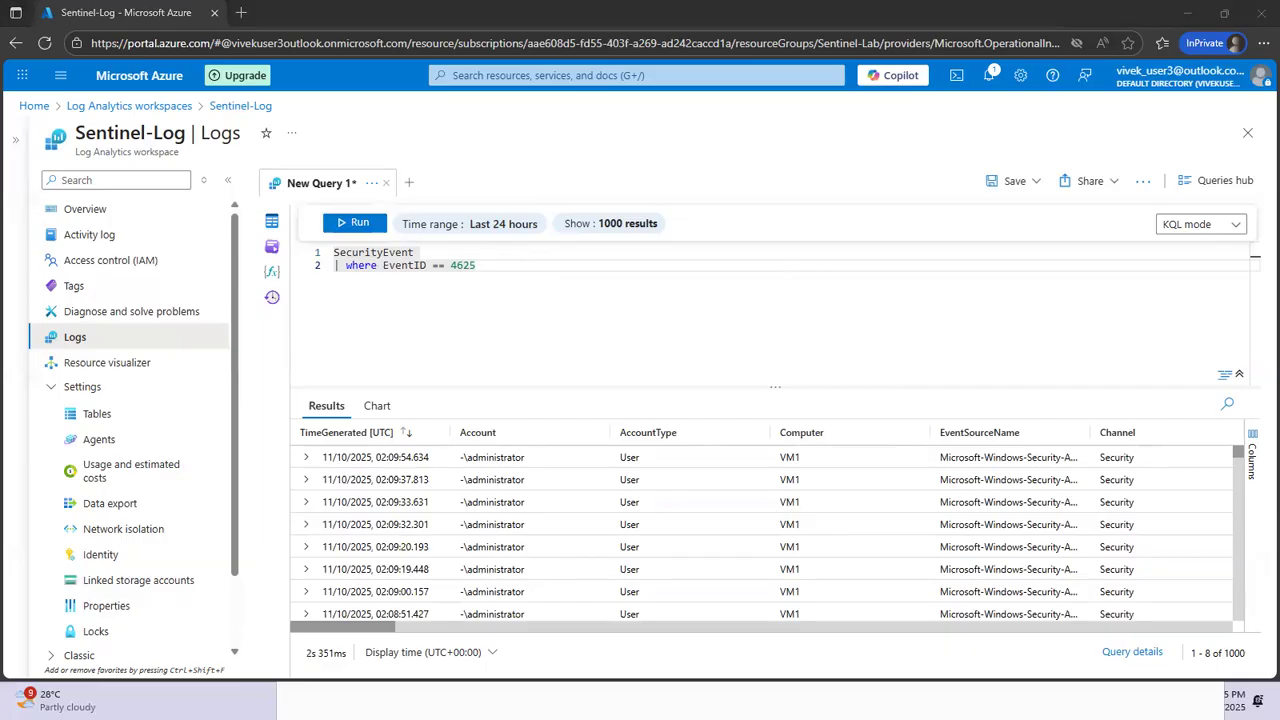
# Add the line "| extend IpAddress" below the EventID filter in the query
pyautogui.click(592, 264)
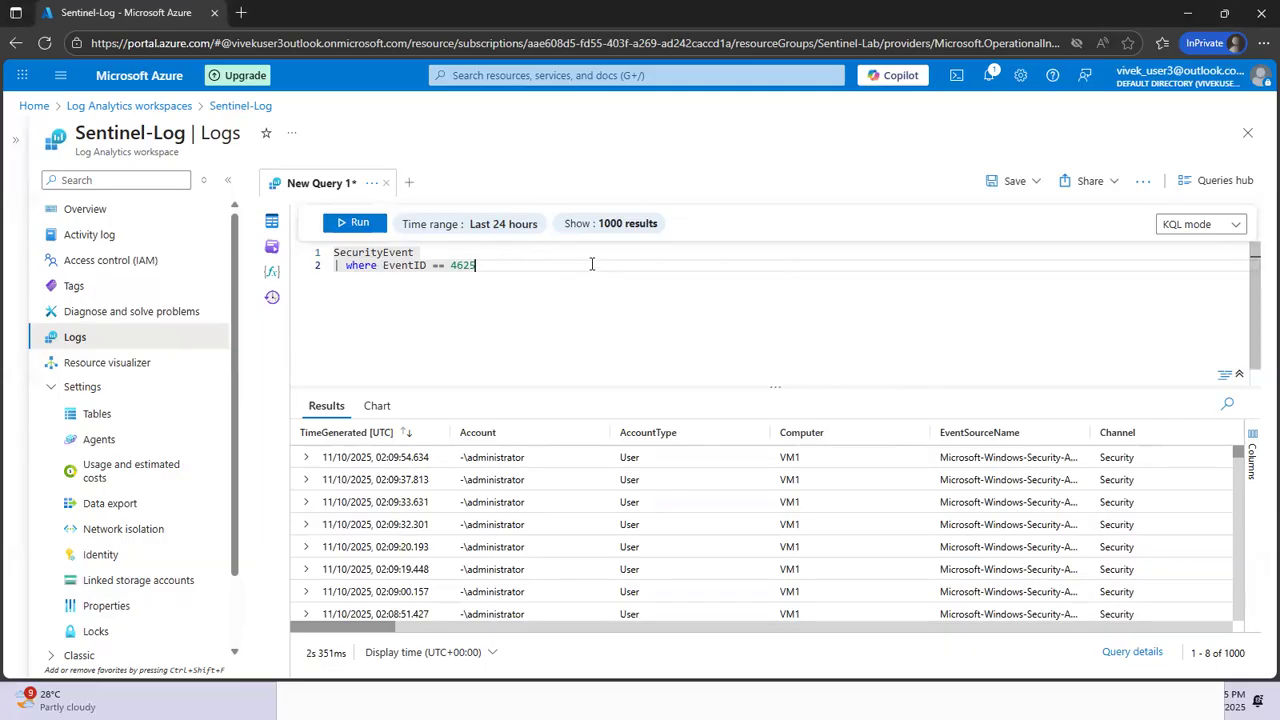
pyautogui.press('Return')
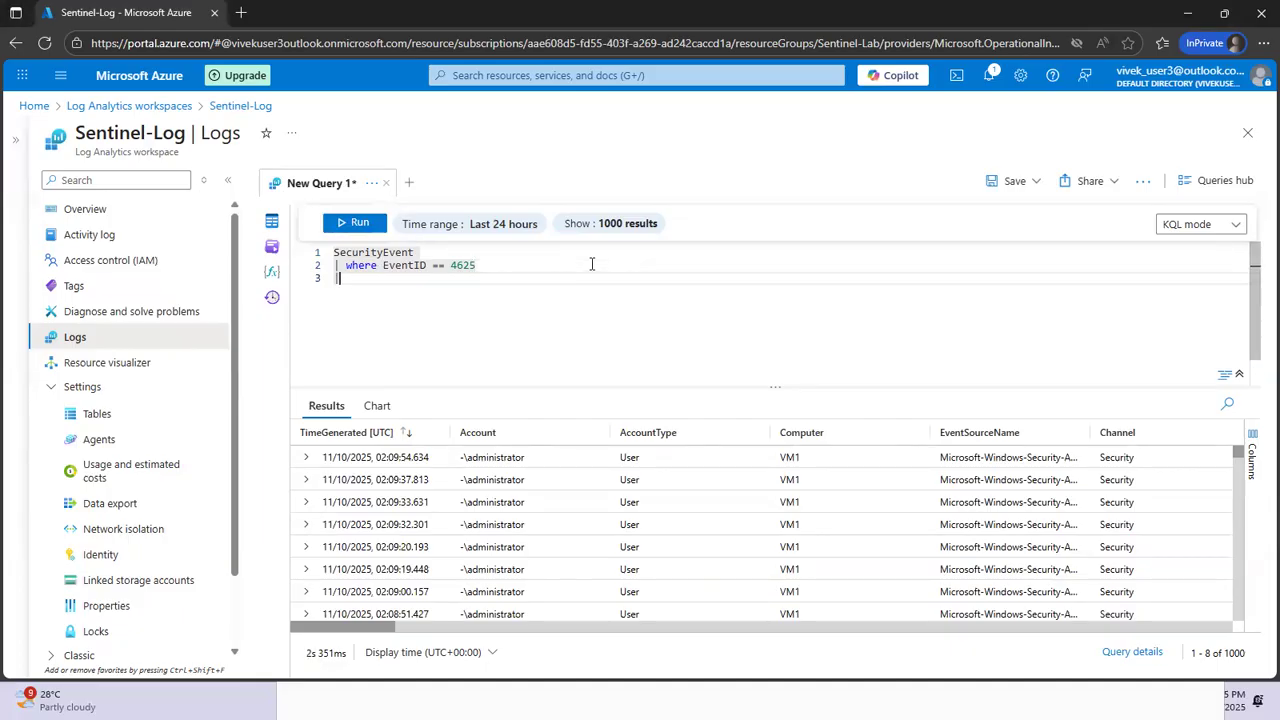
pyautogui.write('| ex')
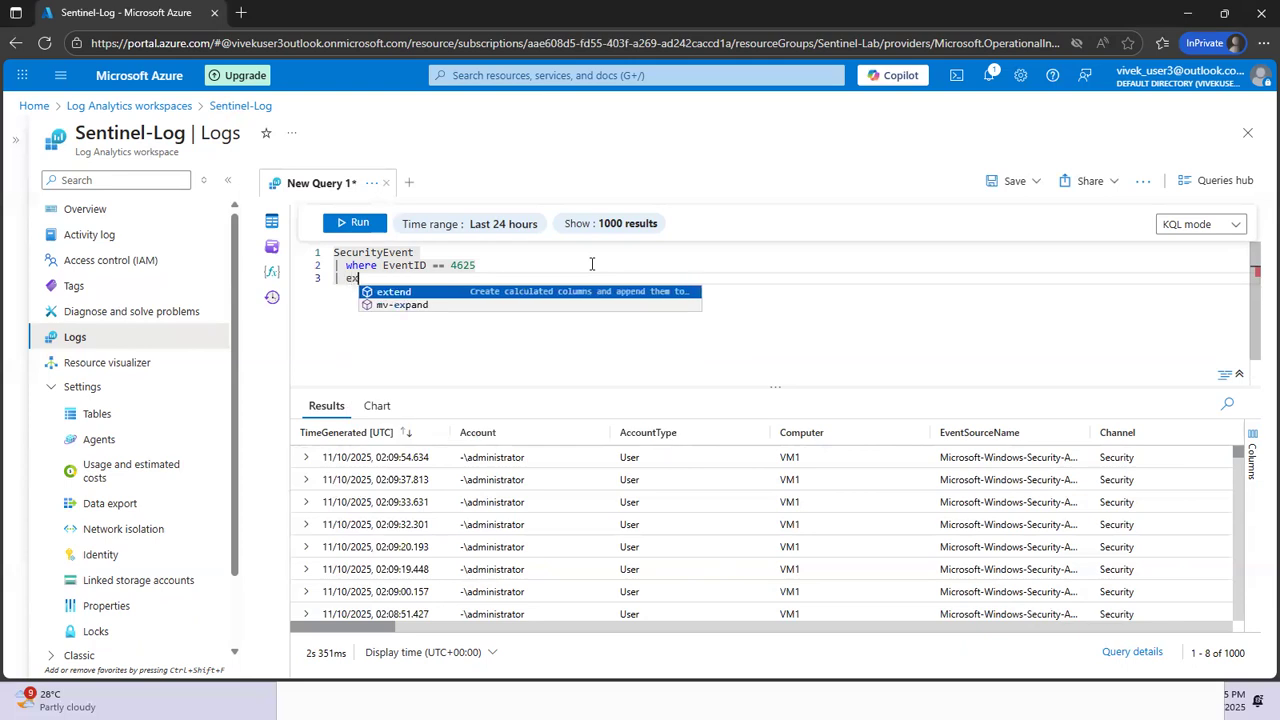
pyautogui.press('Tab')
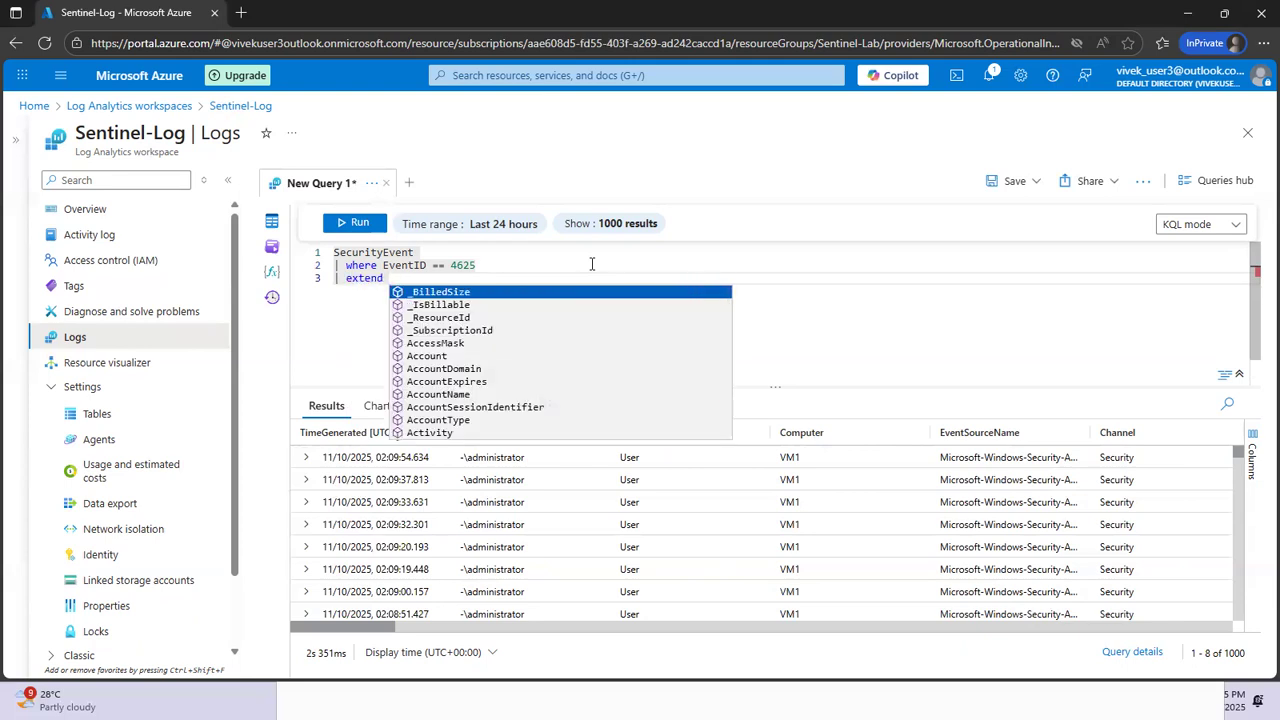
pyautogui.write('a')
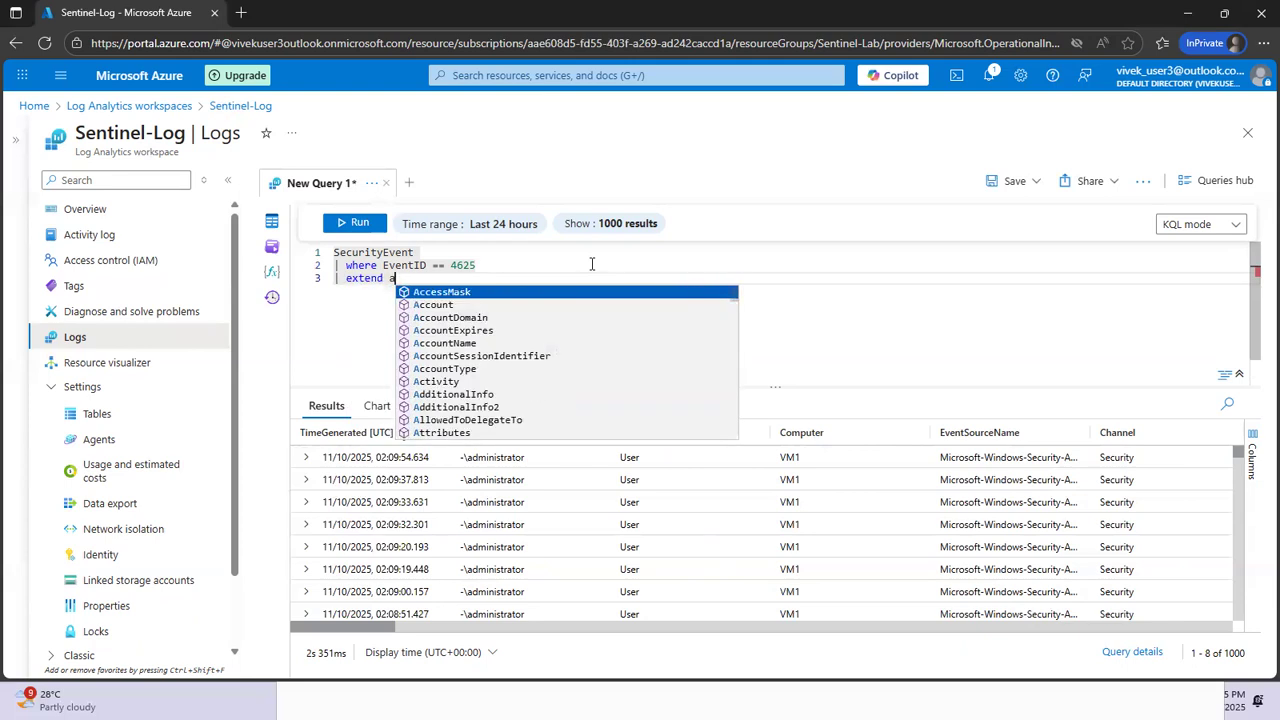
pyautogui.write('tt')
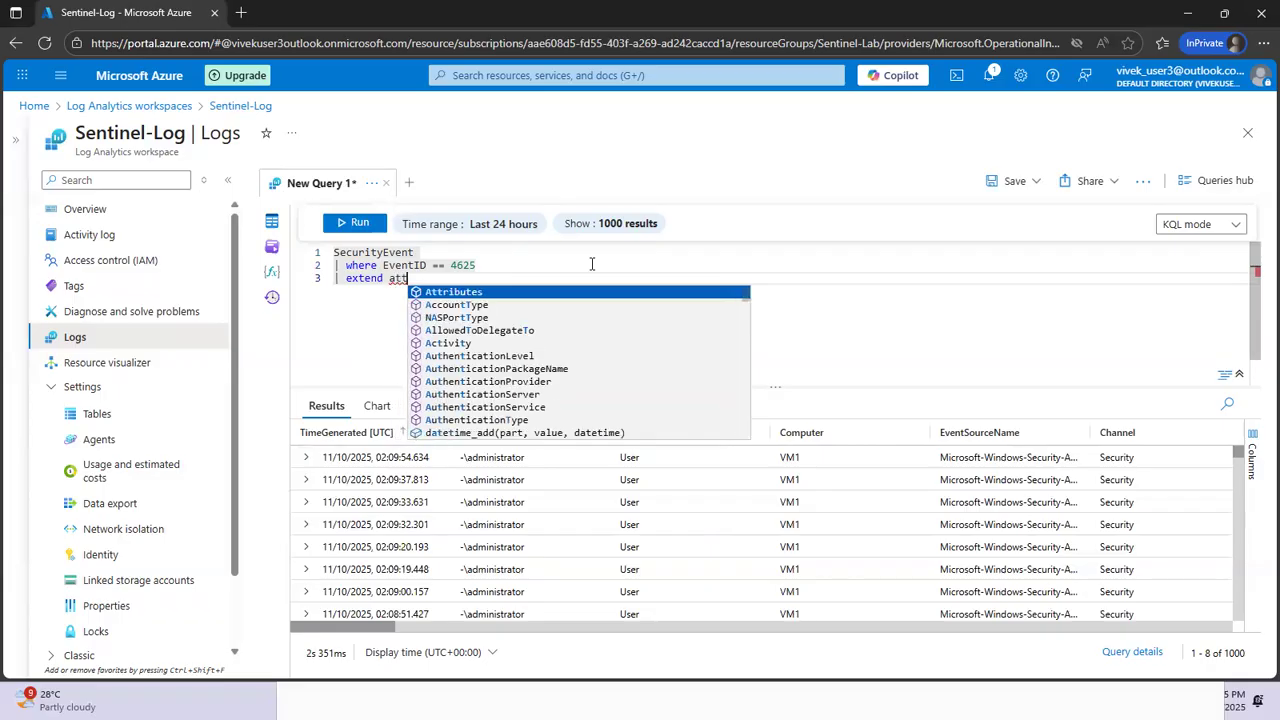
pyautogui.press('BackSpace')
pyautogui.press('BackSpace')
pyautogui.press('BackSpace')
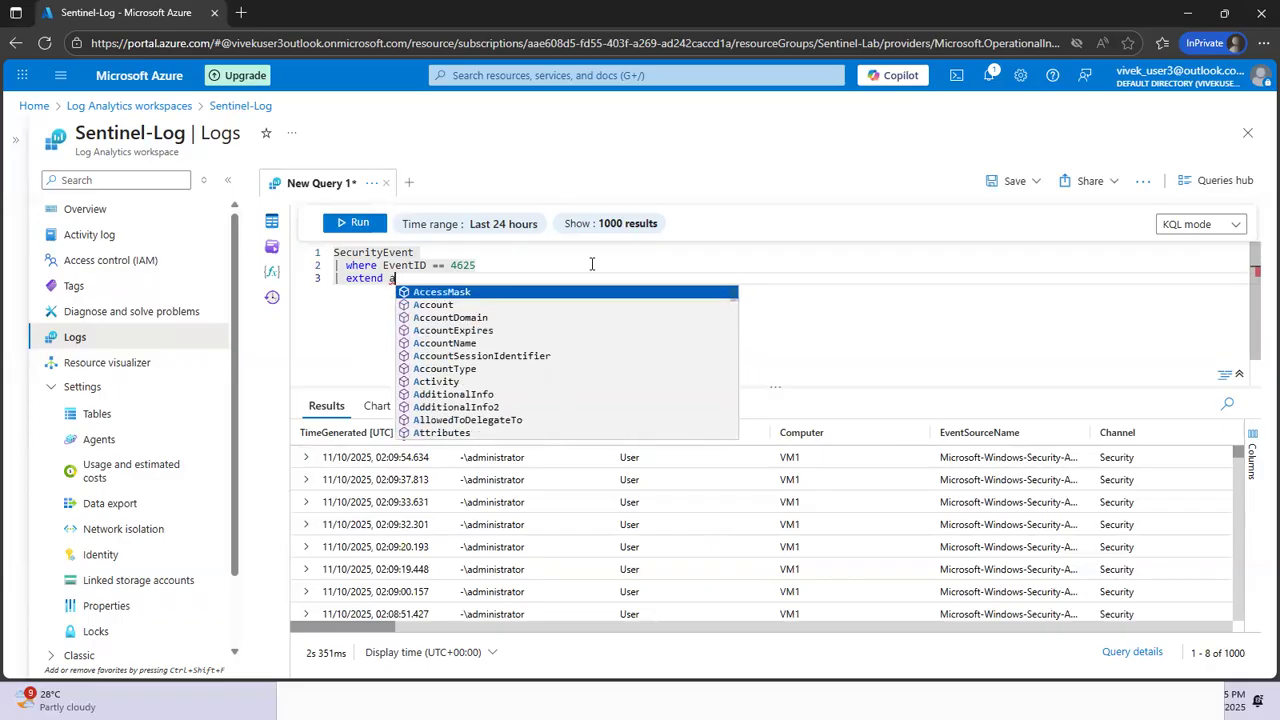
pyautogui.write('A')
pyautogui.press('BackSpace')
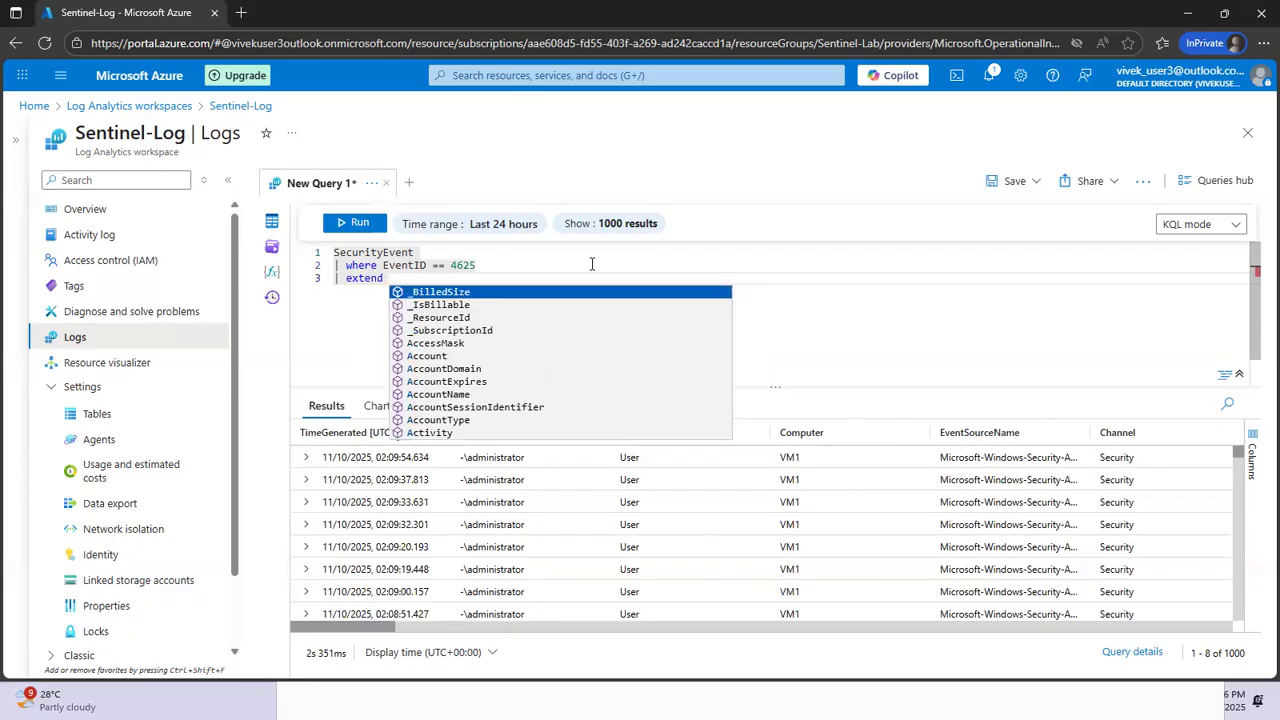
pyautogui.write('IpAddress')
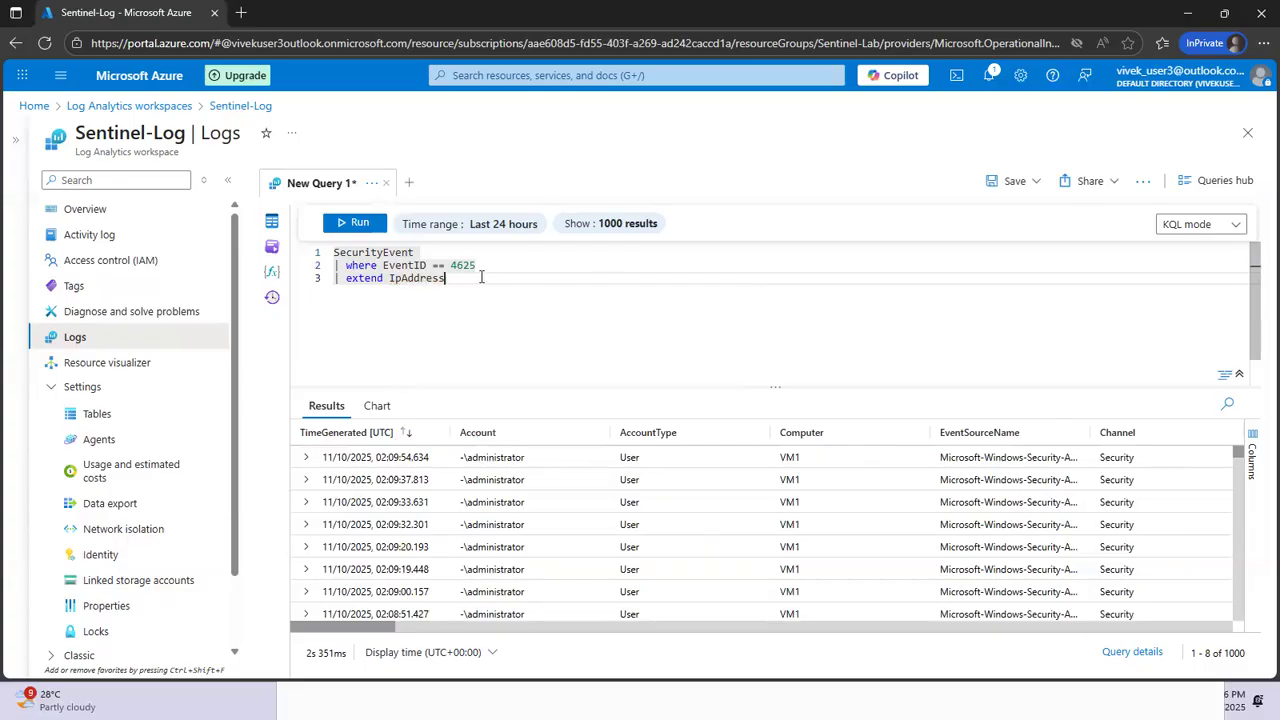
# Run the extended query and check the IpAddress value and other fields in the newest event's details
pyautogui.click(358, 222)
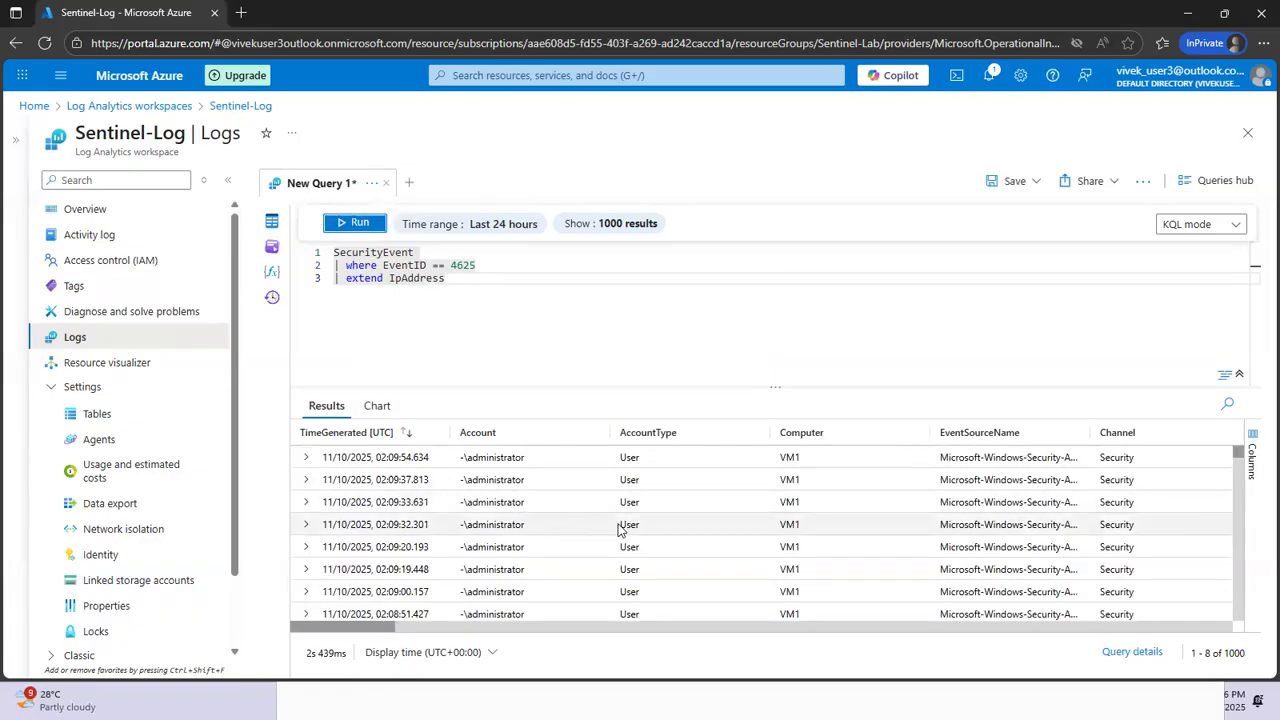
pyautogui.scroll(-3, 618, 528)
pyautogui.scroll(4, 618, 528)
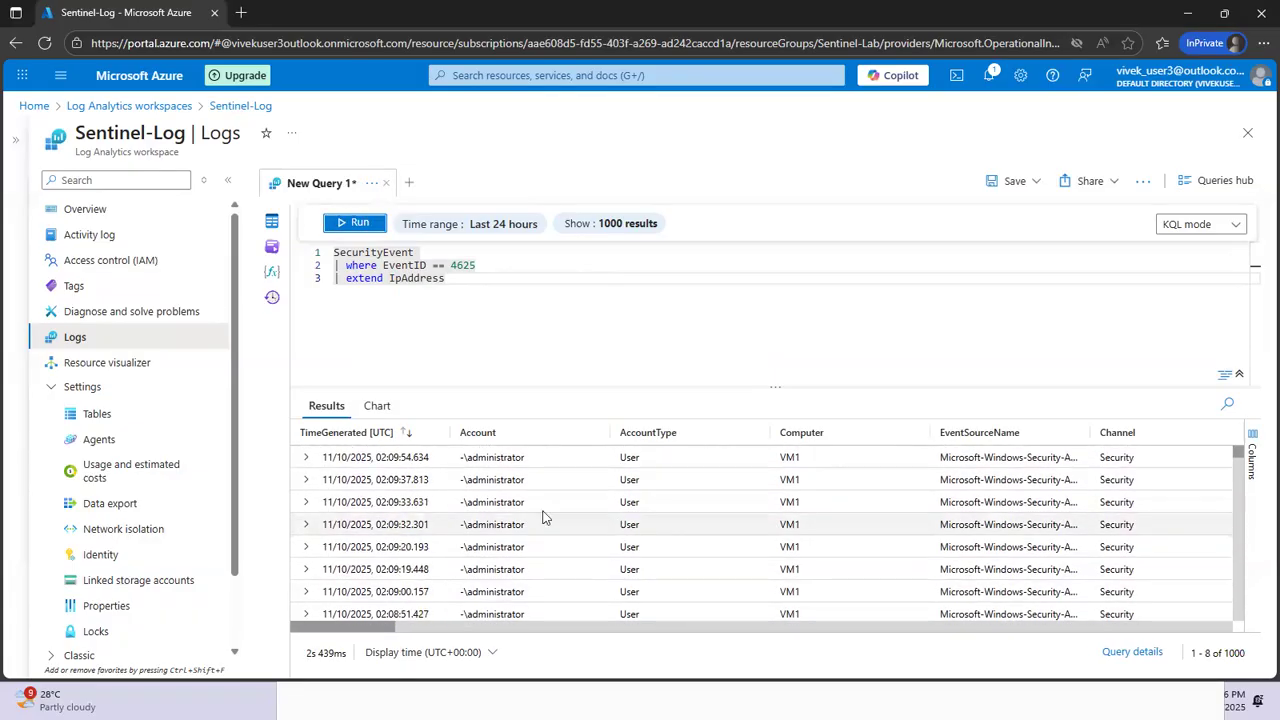
pyautogui.click(308, 458)
pyautogui.scroll(-5, 812, 541)
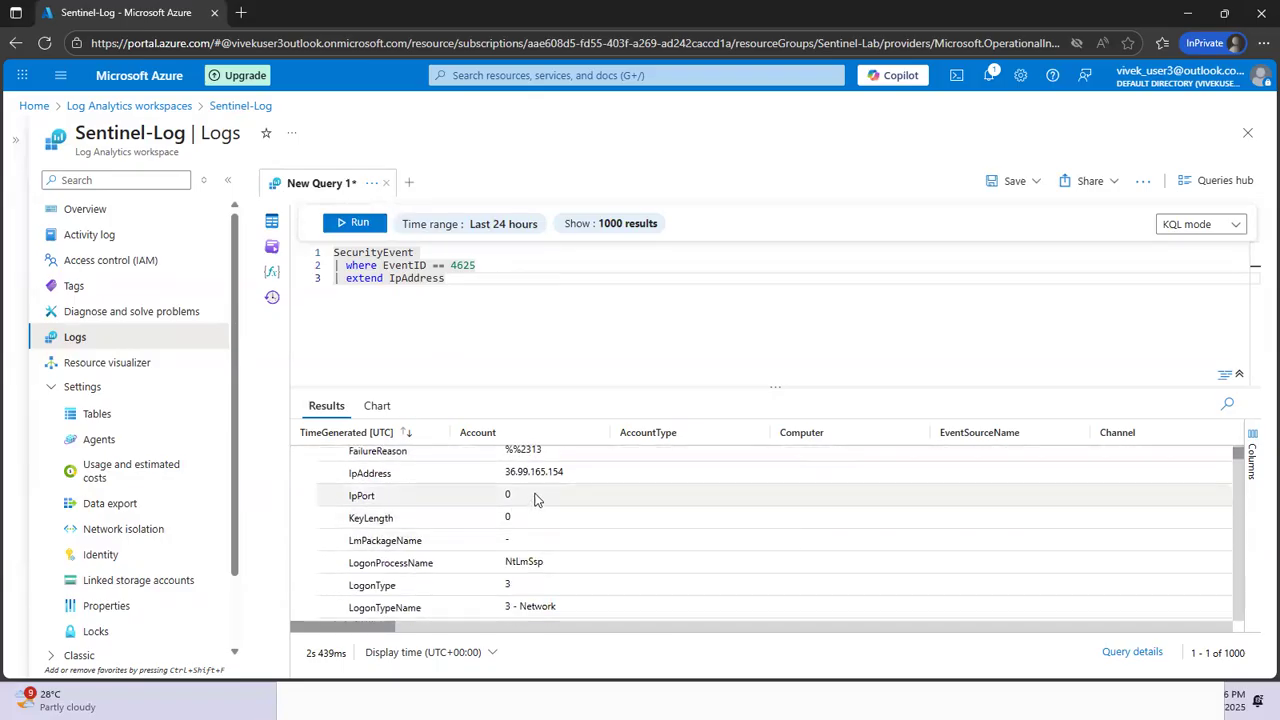
pyautogui.moveTo(568, 473); pyautogui.dragTo(497, 474)
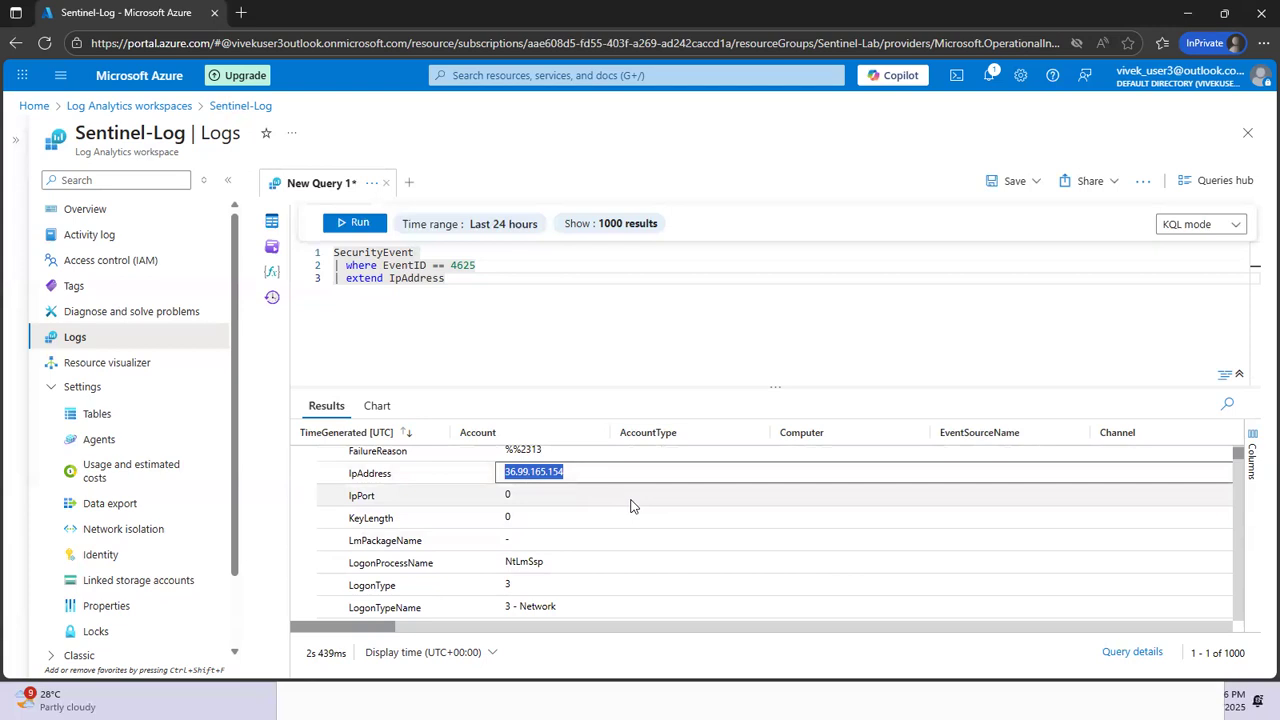
pyautogui.scroll(-5, 631, 506)
pyautogui.scroll(-5, 631, 506)
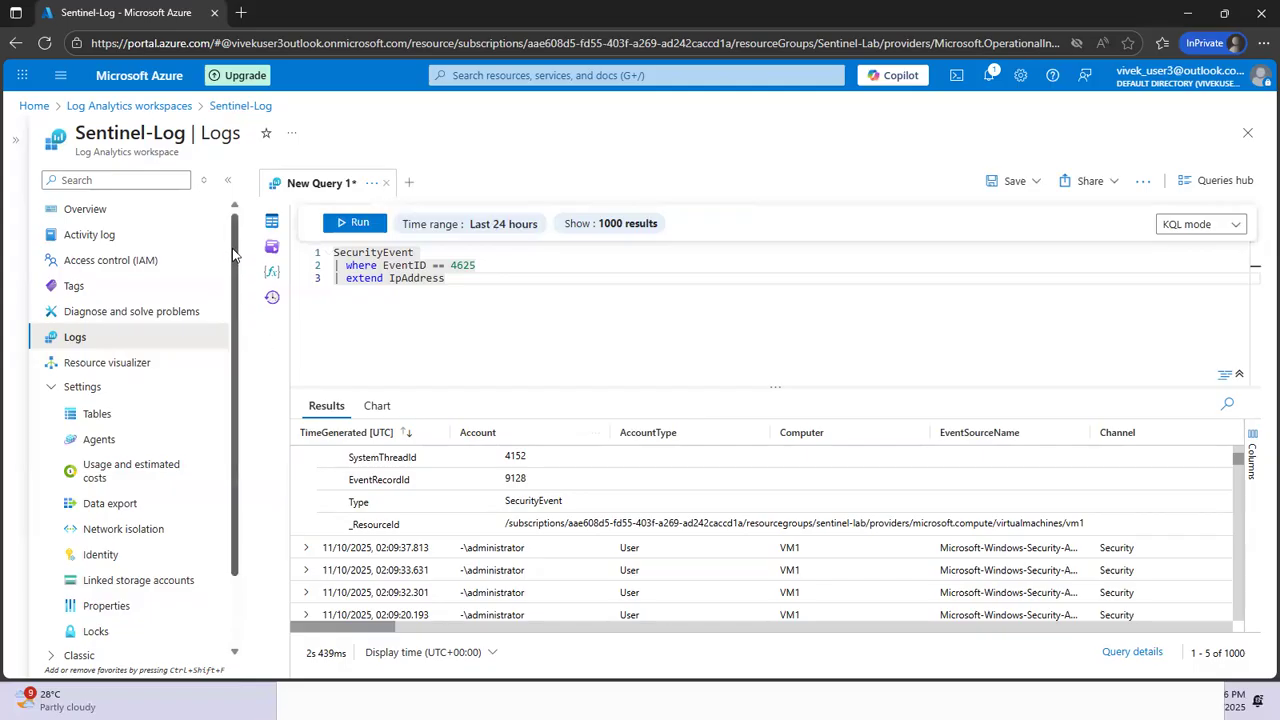
pyautogui.moveTo(233, 246); pyautogui.dragTo(223, 357)
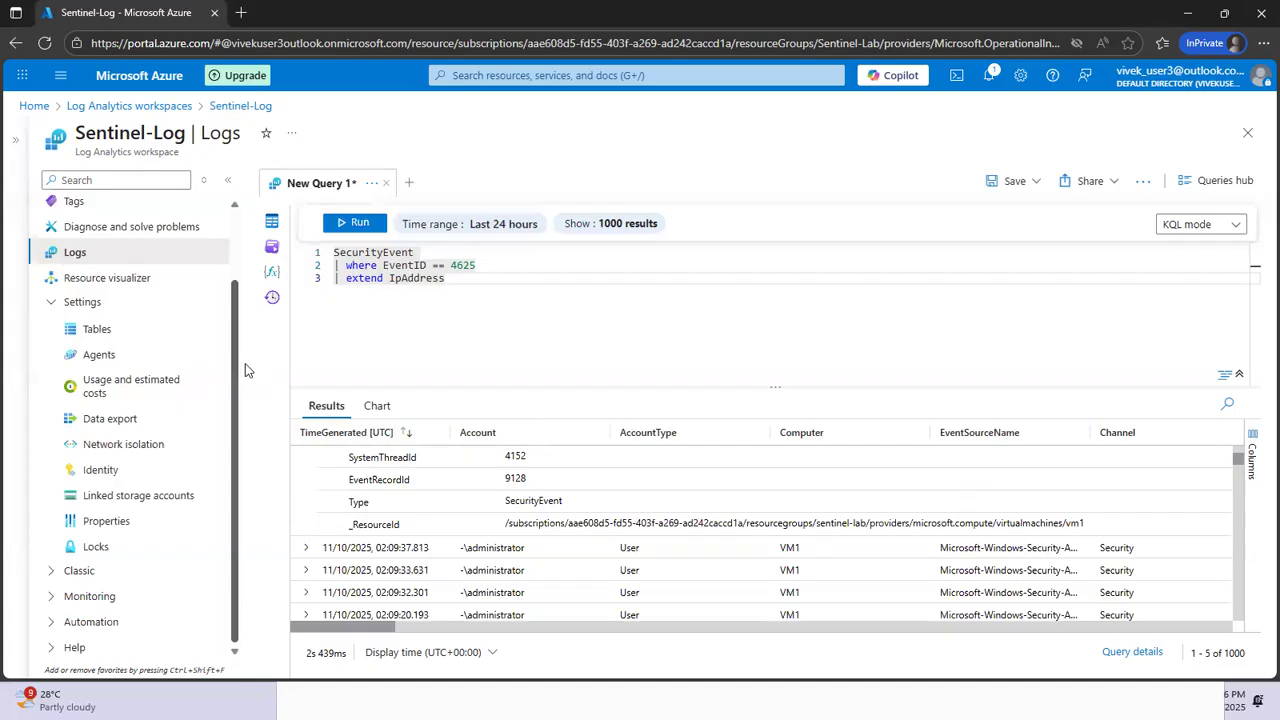
pyautogui.moveTo(240, 349); pyautogui.dragTo(237, 277)
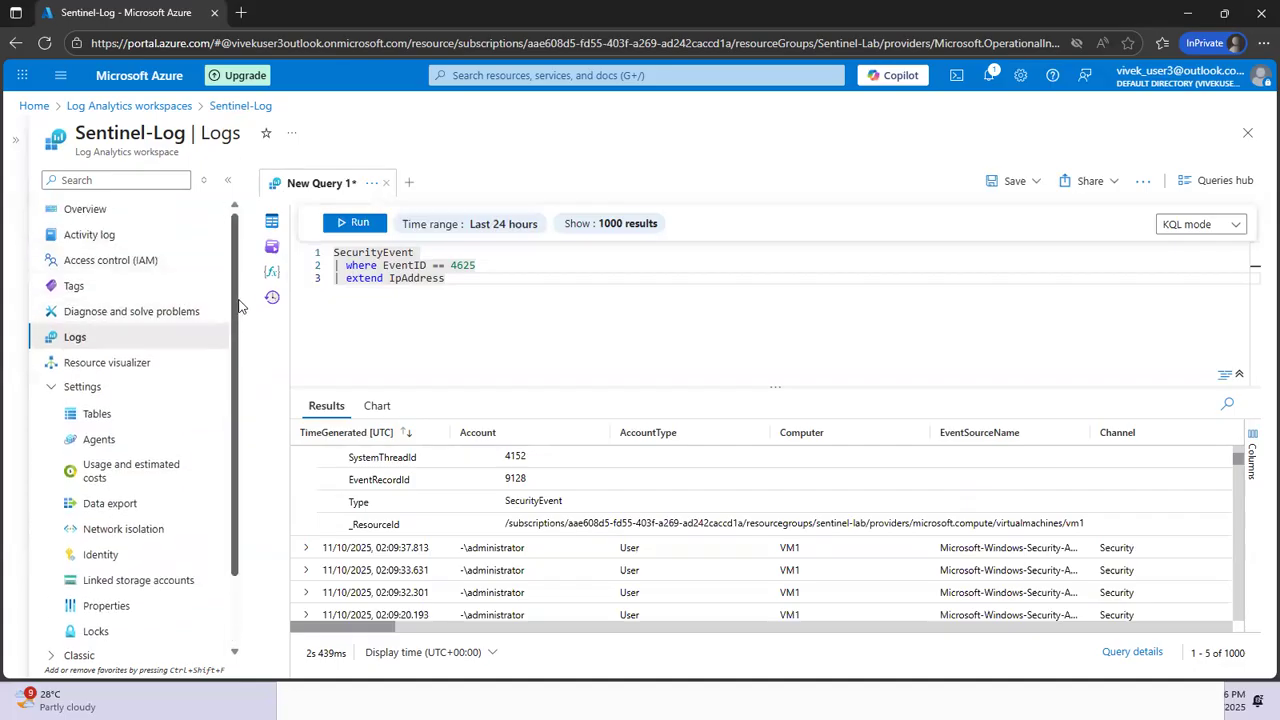
pyautogui.moveTo(237, 297); pyautogui.dragTo(248, 179)
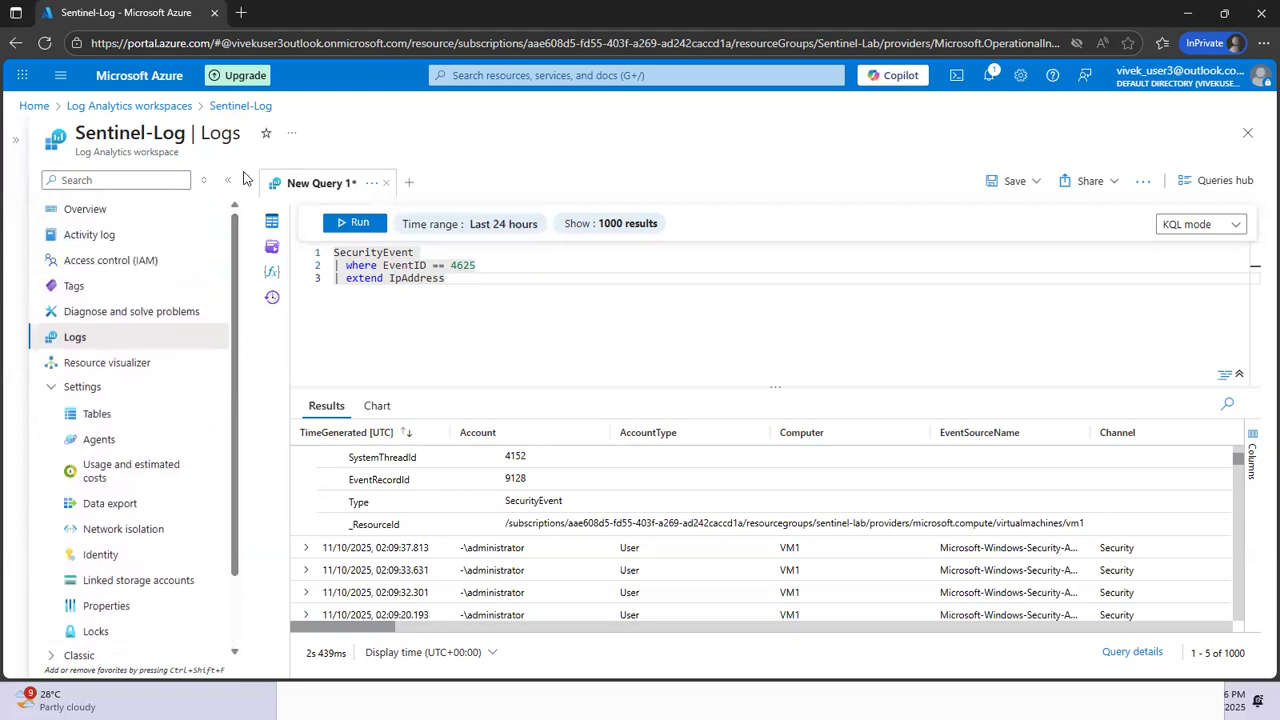
# Open the Sentinel-Log workspace in Microsoft Sentinel, discarding the unsaved query edits, collapse the workspace list and look over the available Sentinel features
pyautogui.click(496, 74)
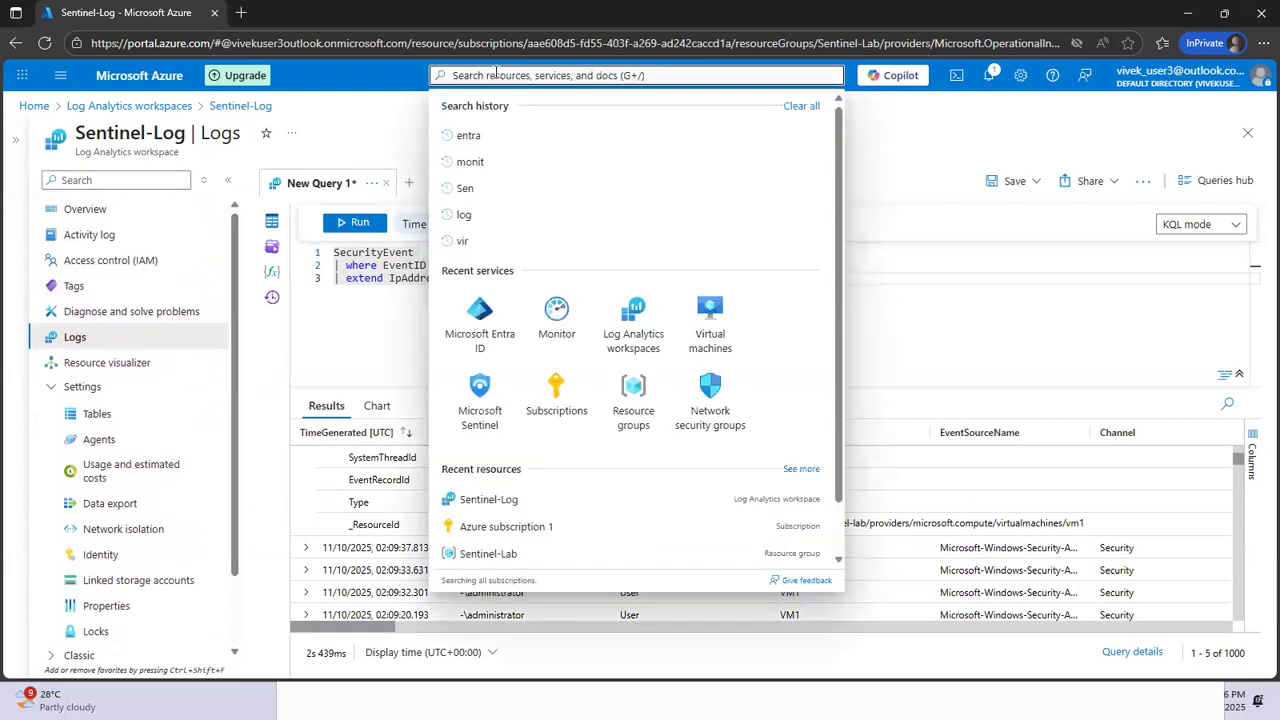
pyautogui.click(480, 398)
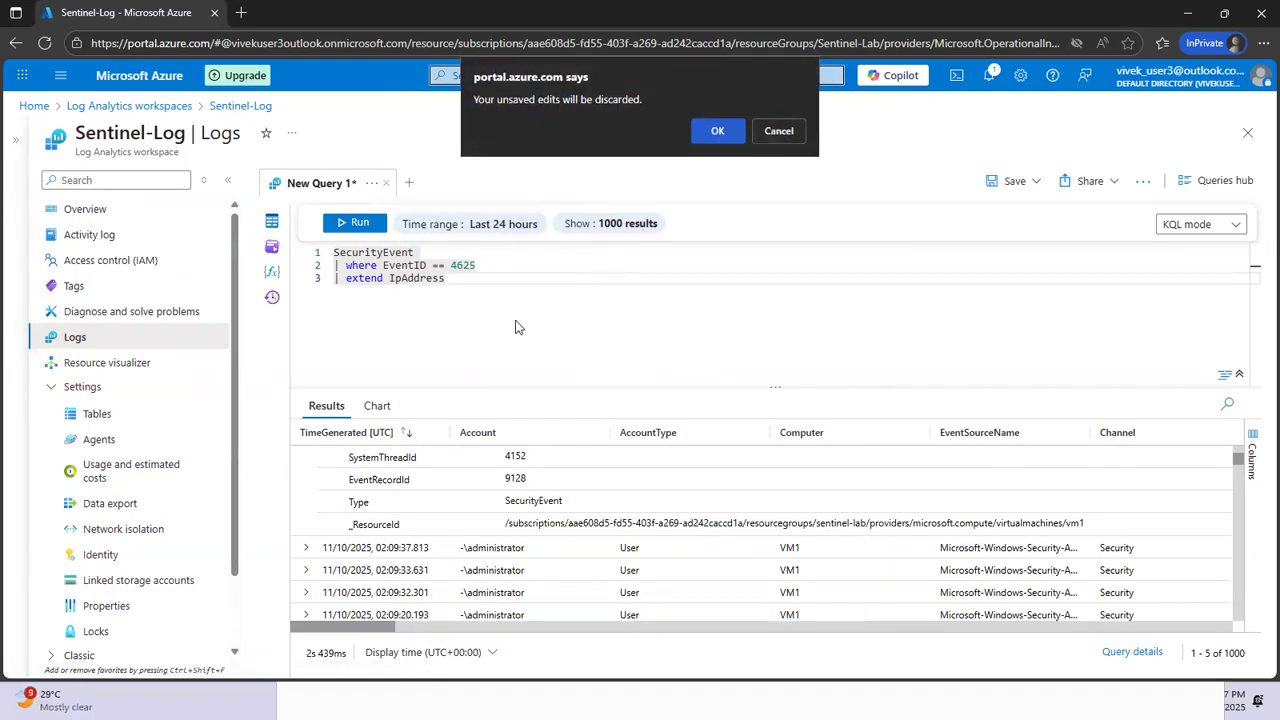
pyautogui.click(718, 133)
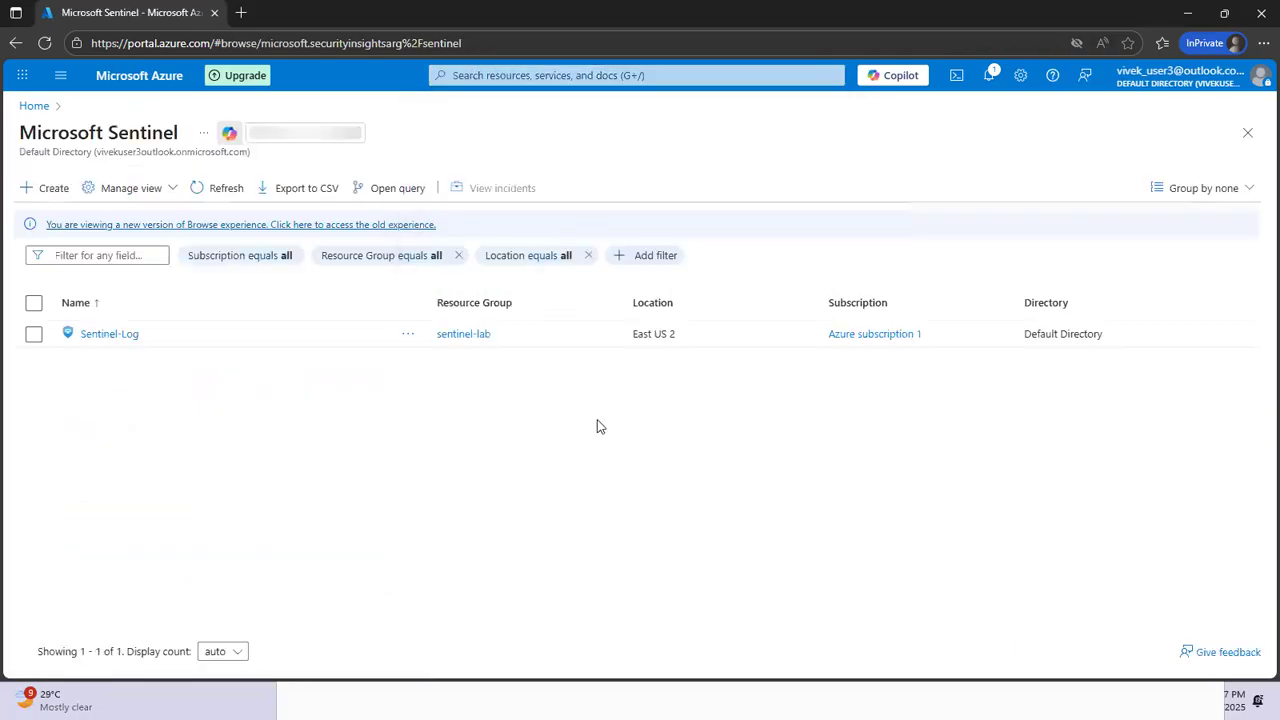
pyautogui.click(110, 334)
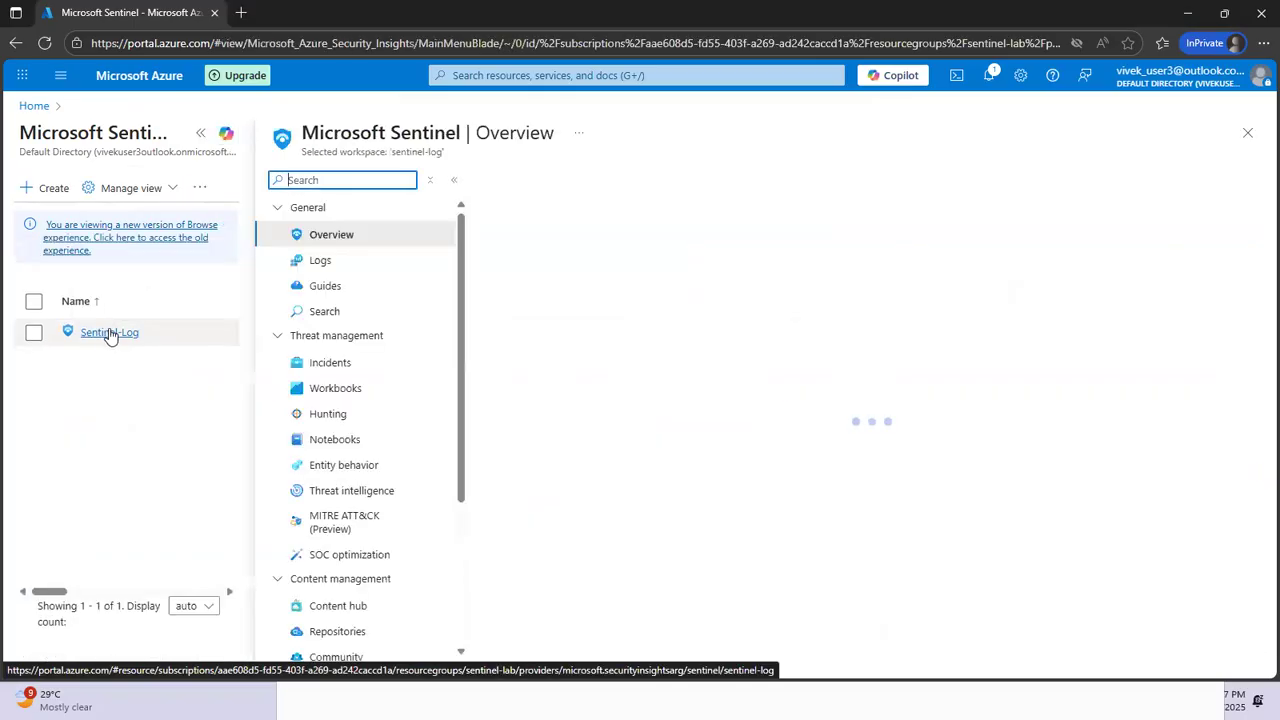
pyautogui.click(202, 135)
pyautogui.scroll(-3, 238, 368)
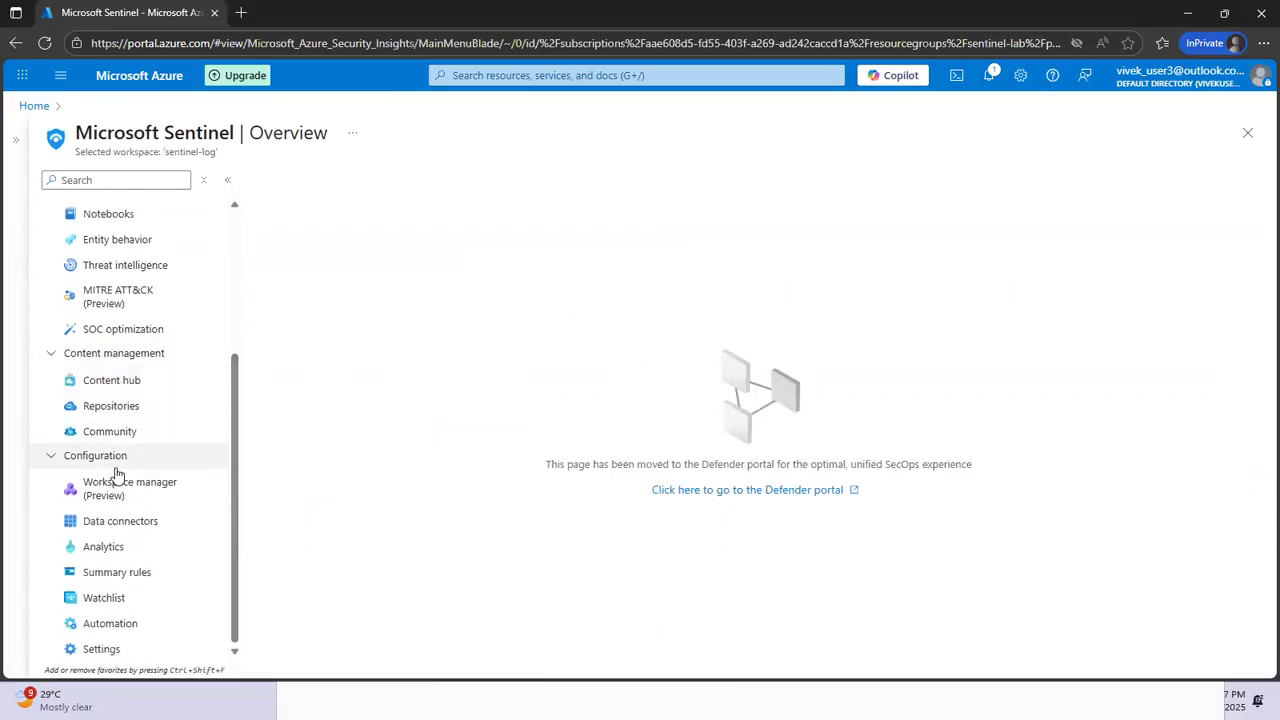
pyautogui.scroll(5, 130, 400)
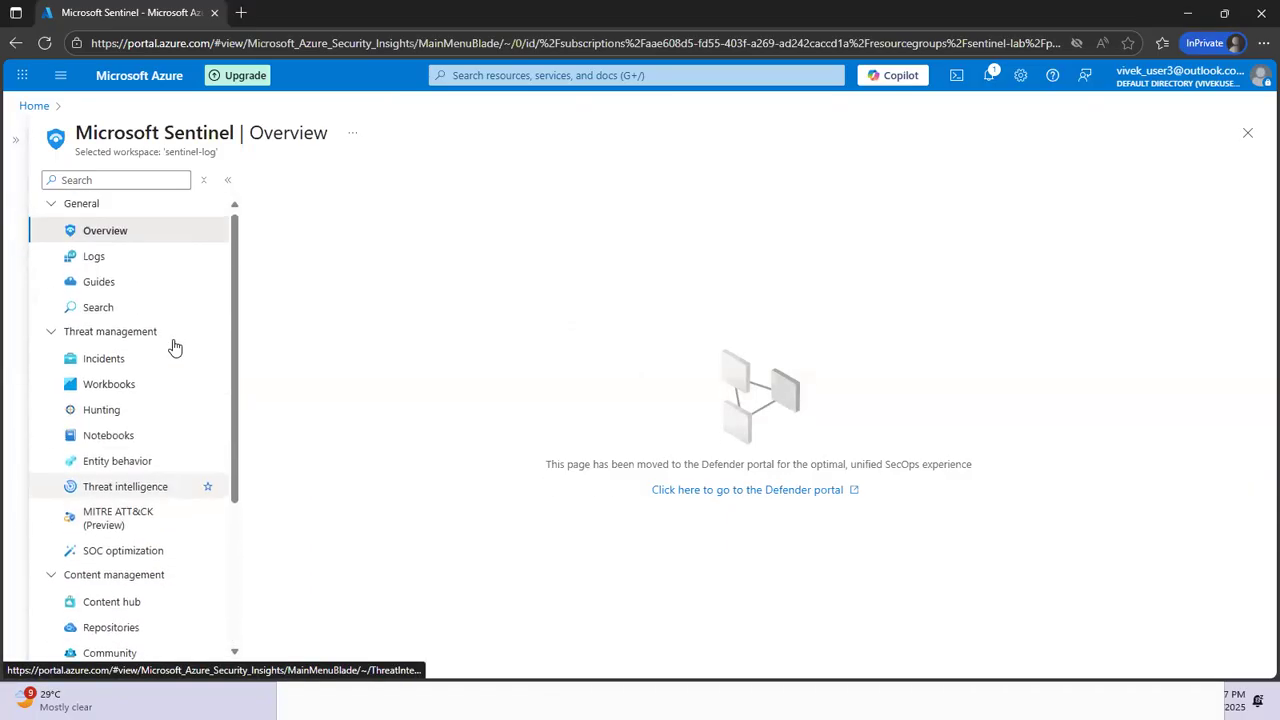
# Look through the Sentinel features grouped under General, Threat management, Content management and Configuration
pyautogui.click(47, 335)
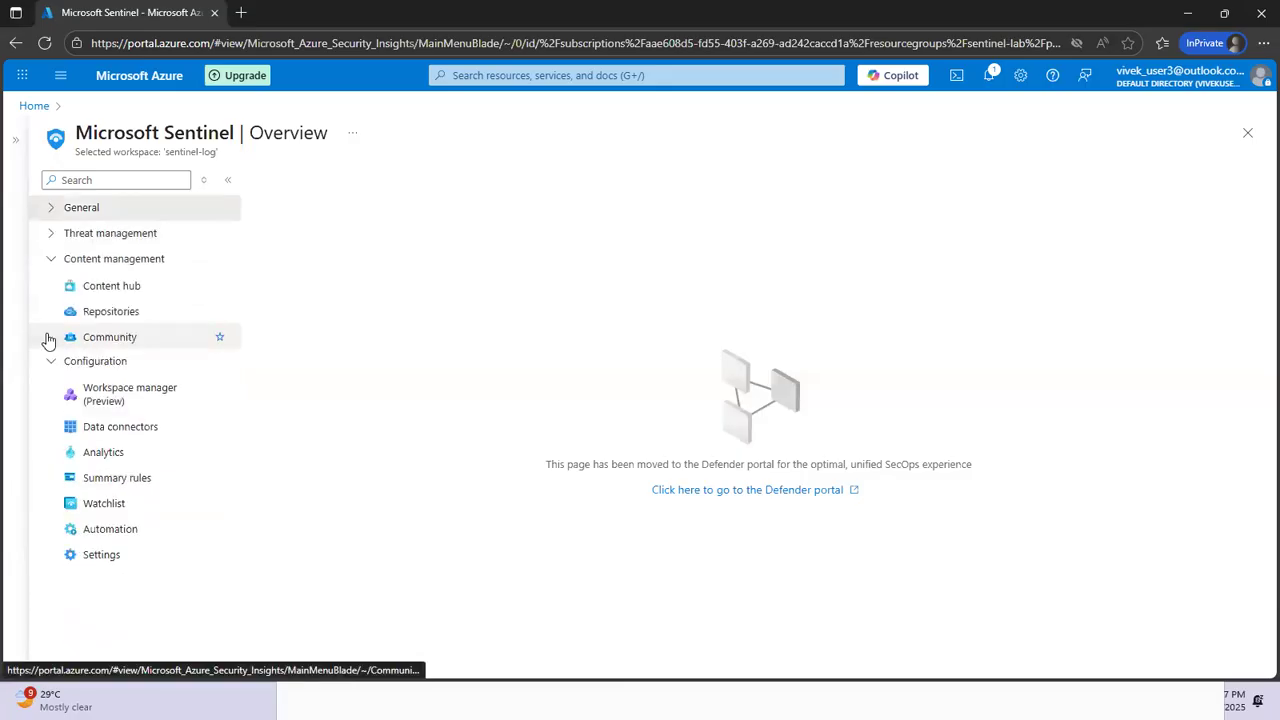
pyautogui.click(51, 259)
pyautogui.click(51, 284)
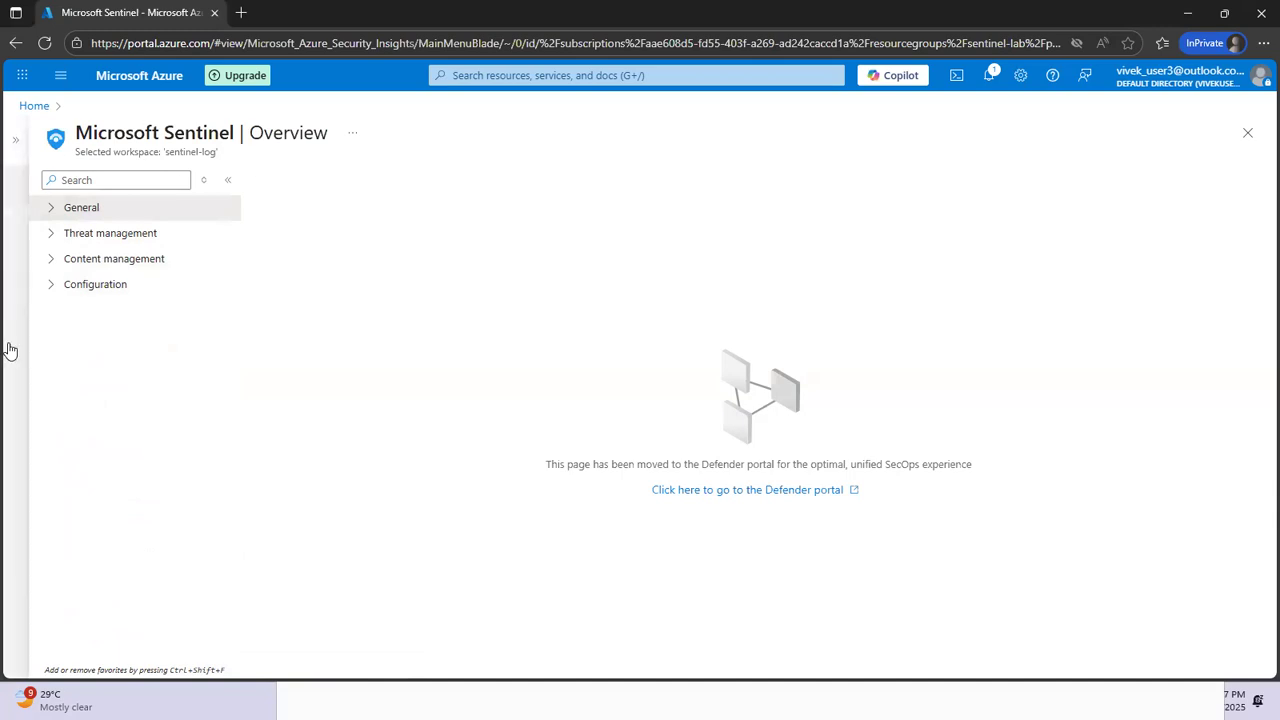
pyautogui.click(51, 209)
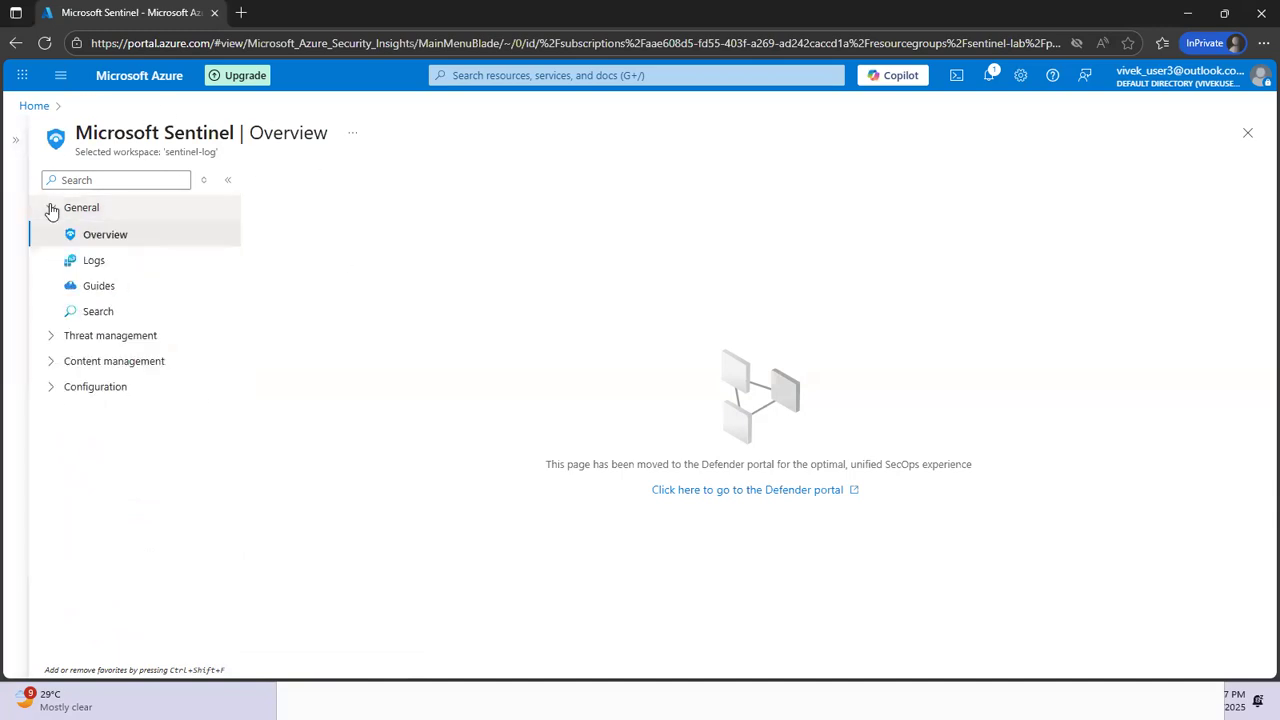
pyautogui.click(46, 336)
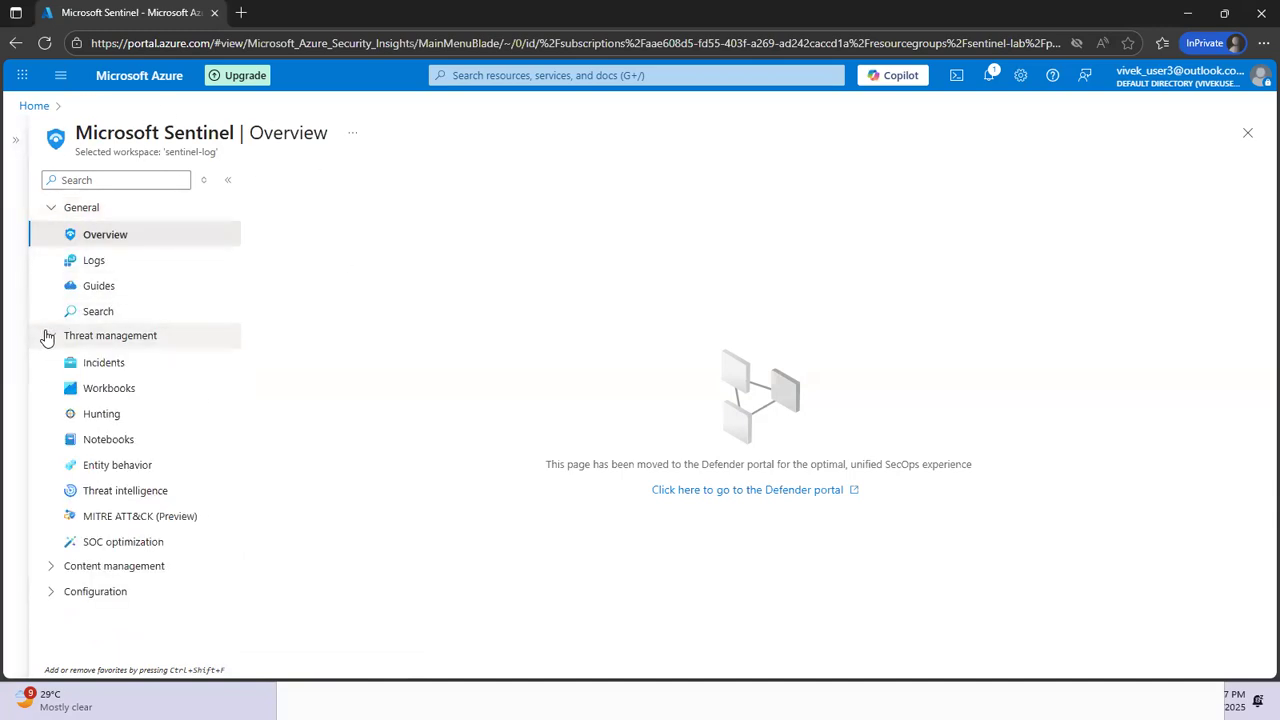
pyautogui.click(44, 566)
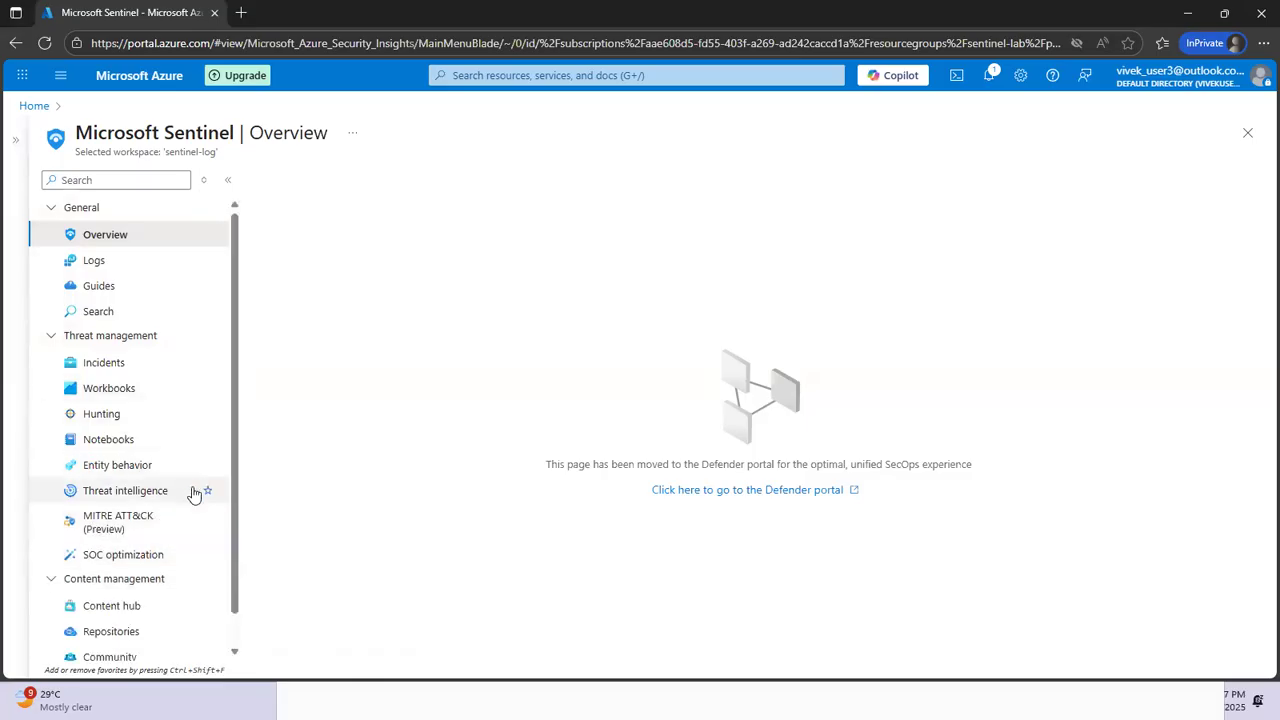
pyautogui.scroll(-1, 194, 493)
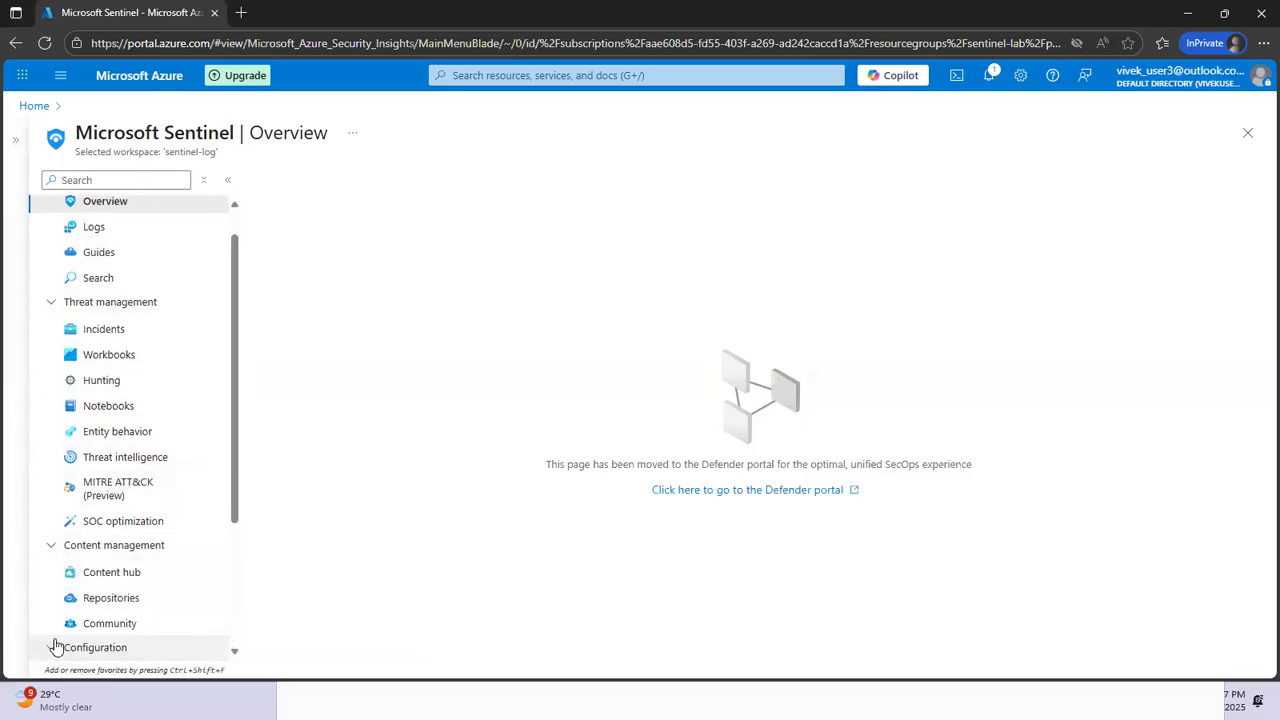
pyautogui.scroll(-4, 203, 371)
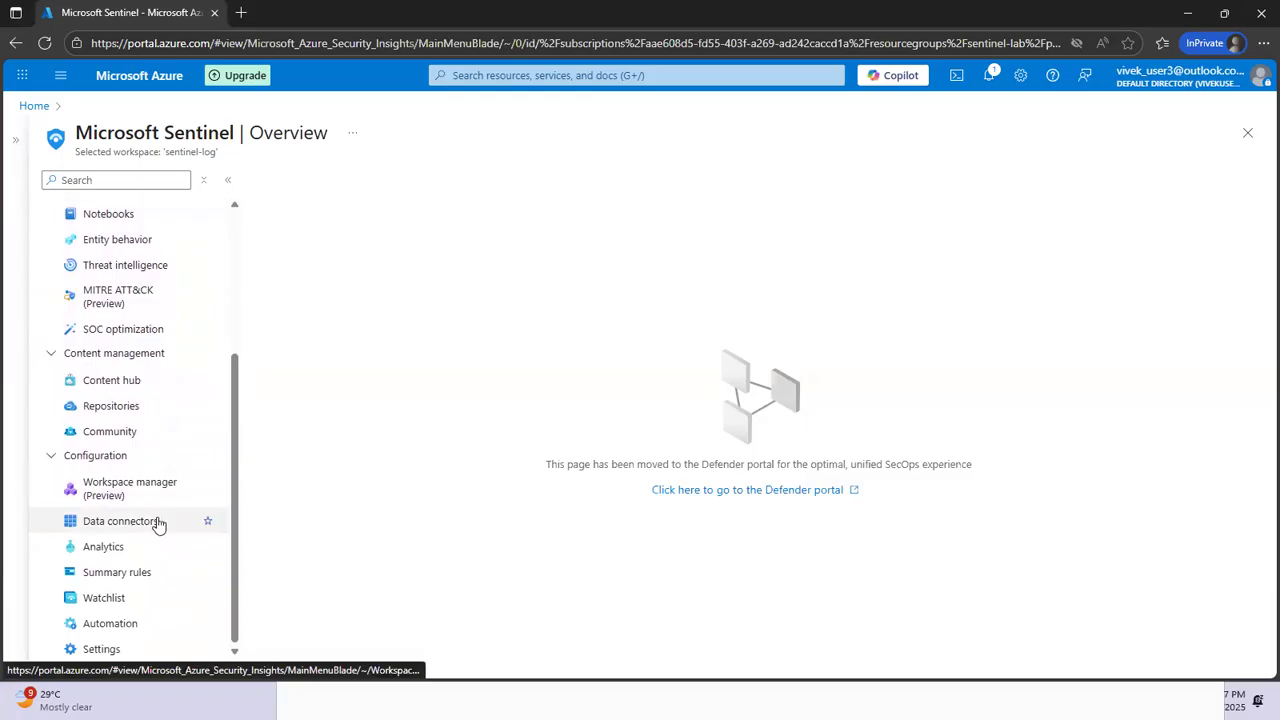
# Open the workspace's Watchlist page in the Microsoft Defender portal and start creating a new watchlist
pyautogui.click(105, 598)
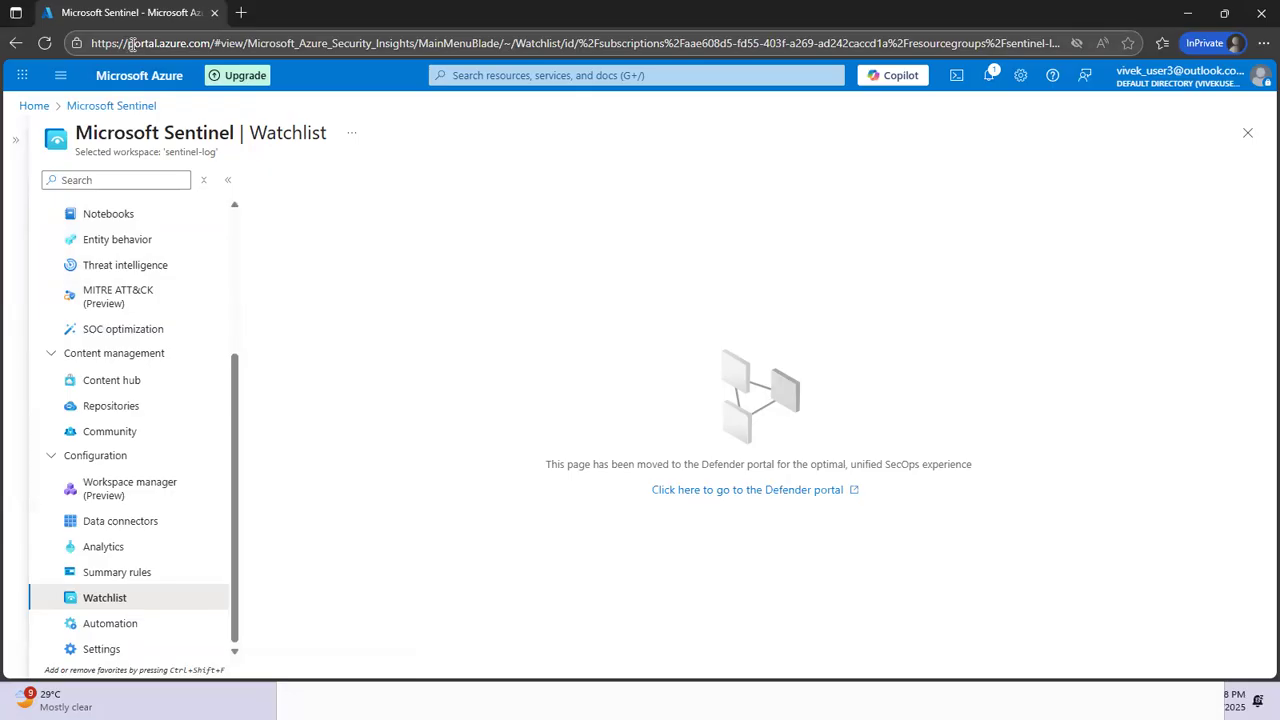
pyautogui.click(734, 490)
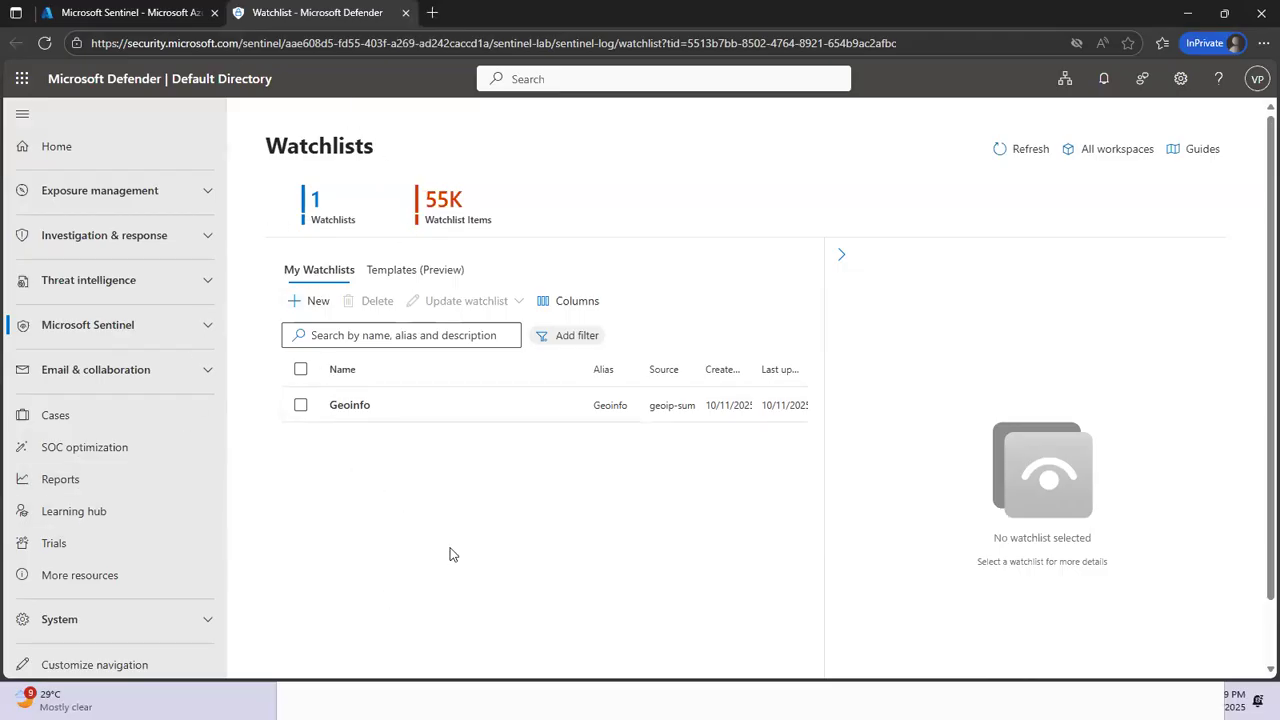
pyautogui.click(315, 303)
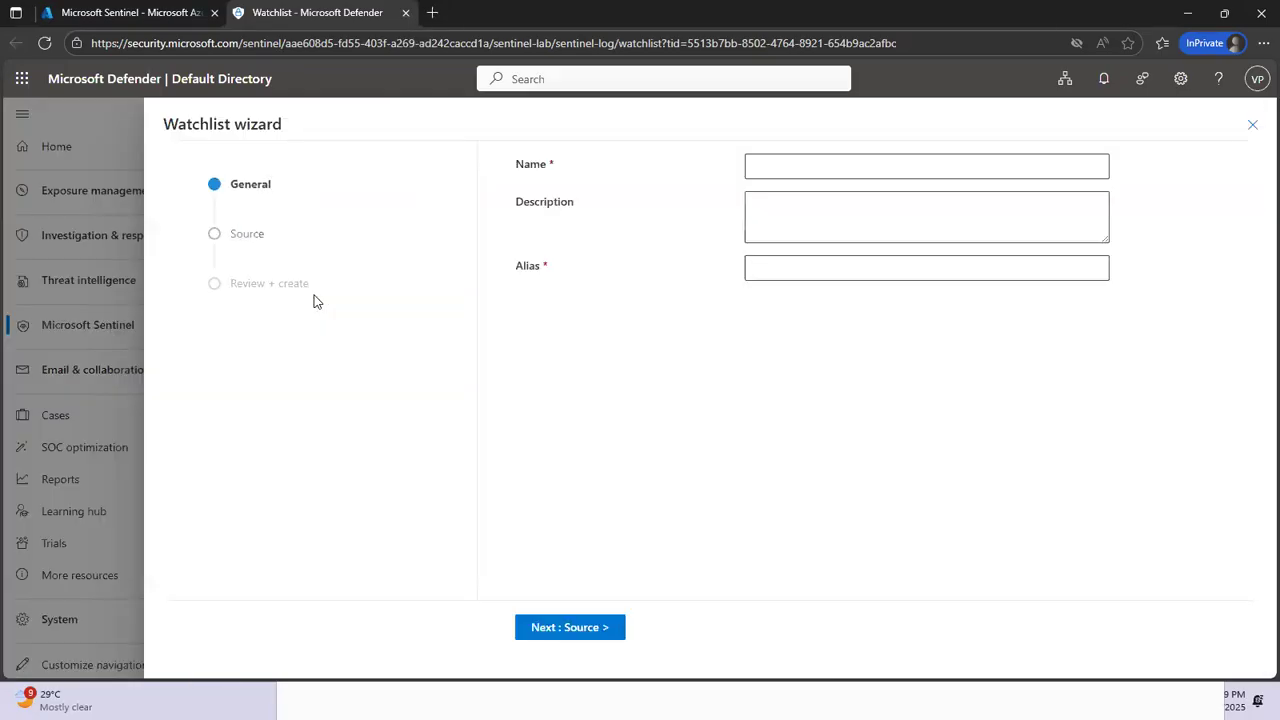
# Enter Geoip as both the name and the alias of the new watchlist
pyautogui.click(783, 164)
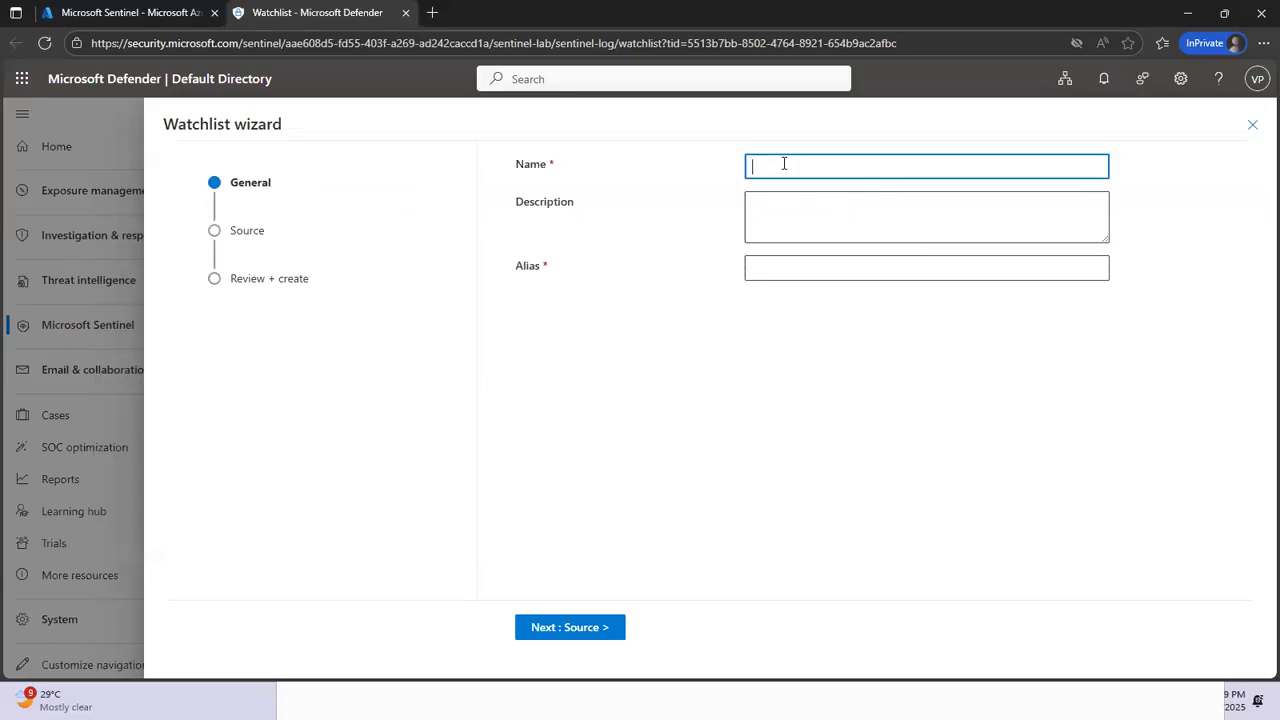
pyautogui.write('Ge')
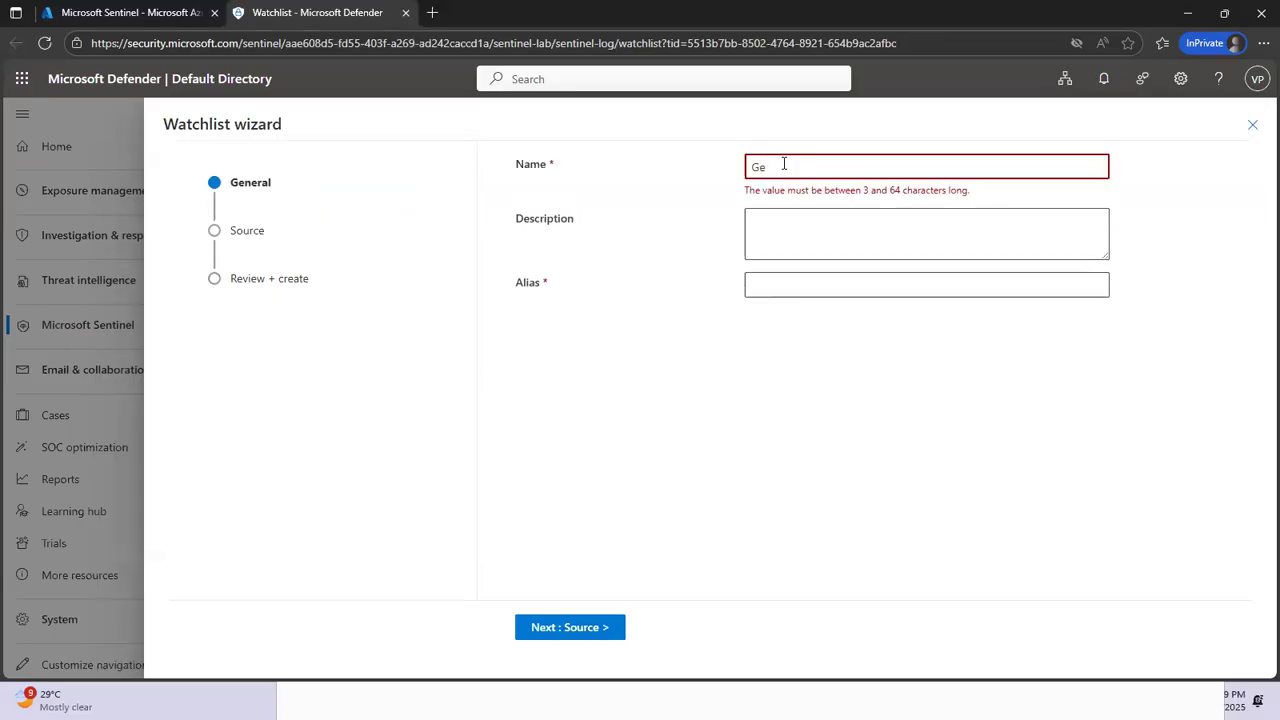
pyautogui.write('o')
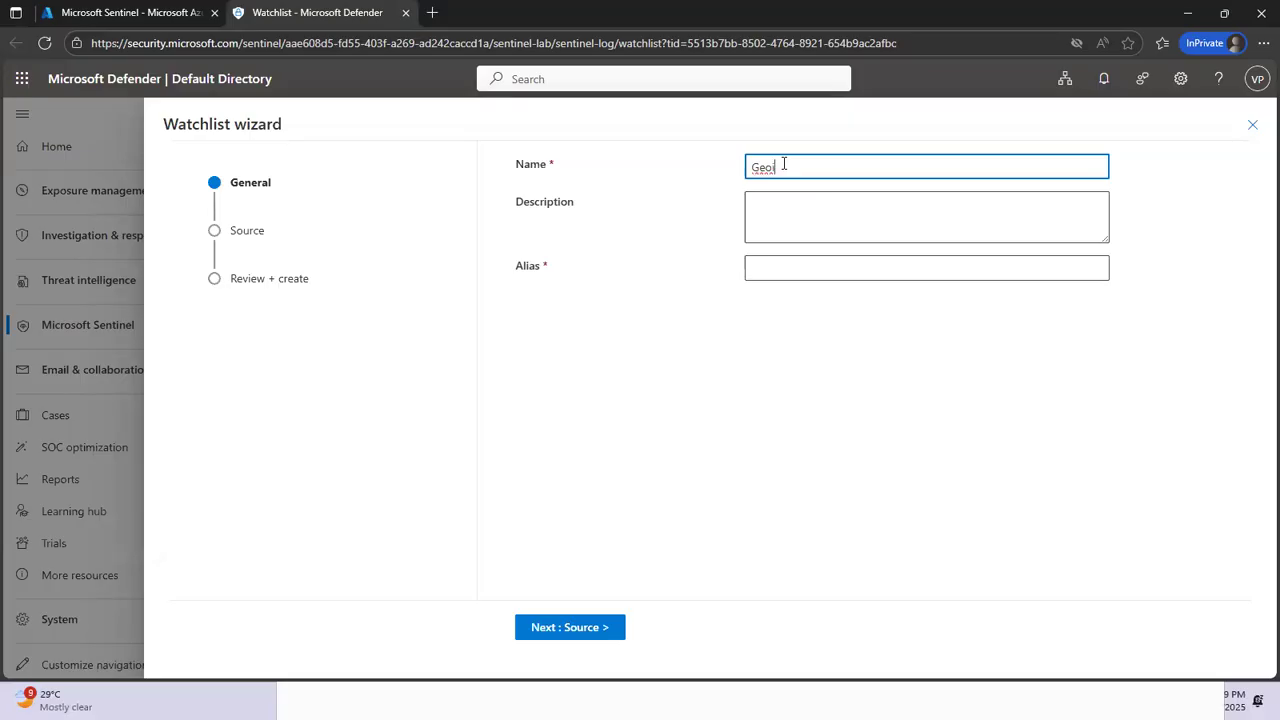
pyautogui.write('ip')
pyautogui.moveTo(840, 172); pyautogui.dragTo(750, 168)
pyautogui.hotkey('ctrl', 'c')
pyautogui.click(772, 267)
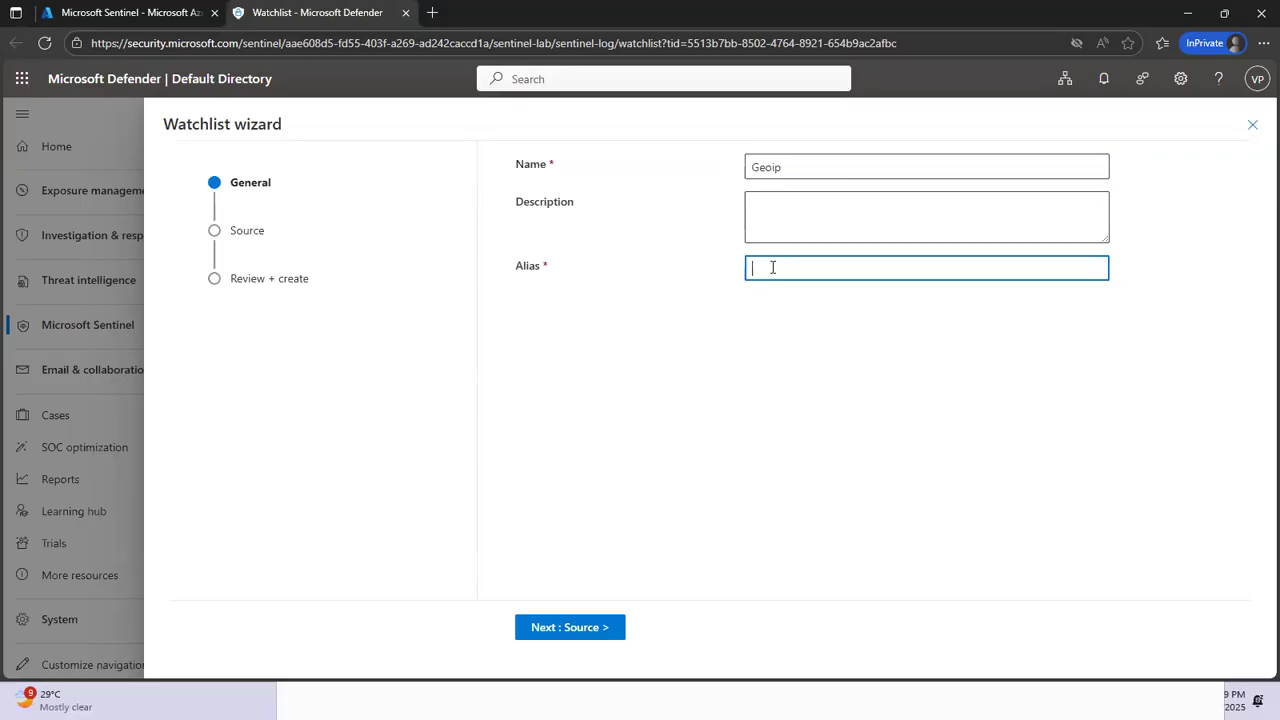
pyautogui.hotkey('ctrl', 'v')
pyautogui.click(818, 168)
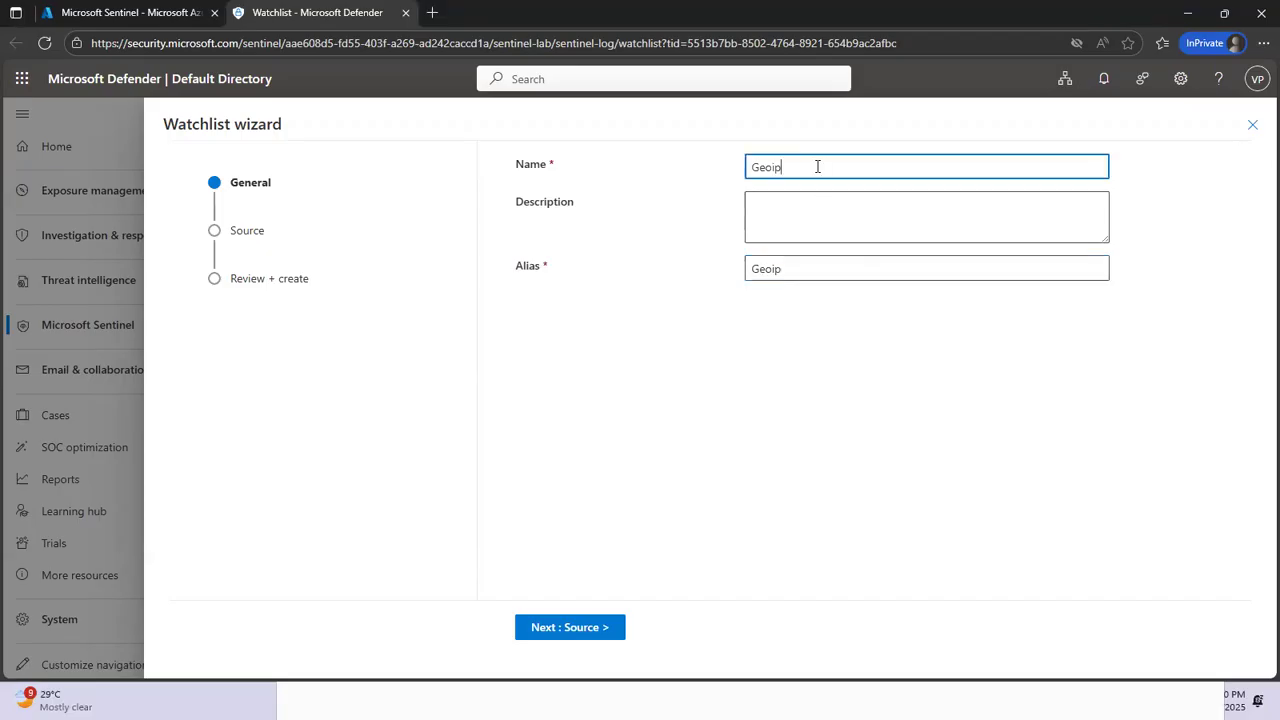
pyautogui.click(833, 269)
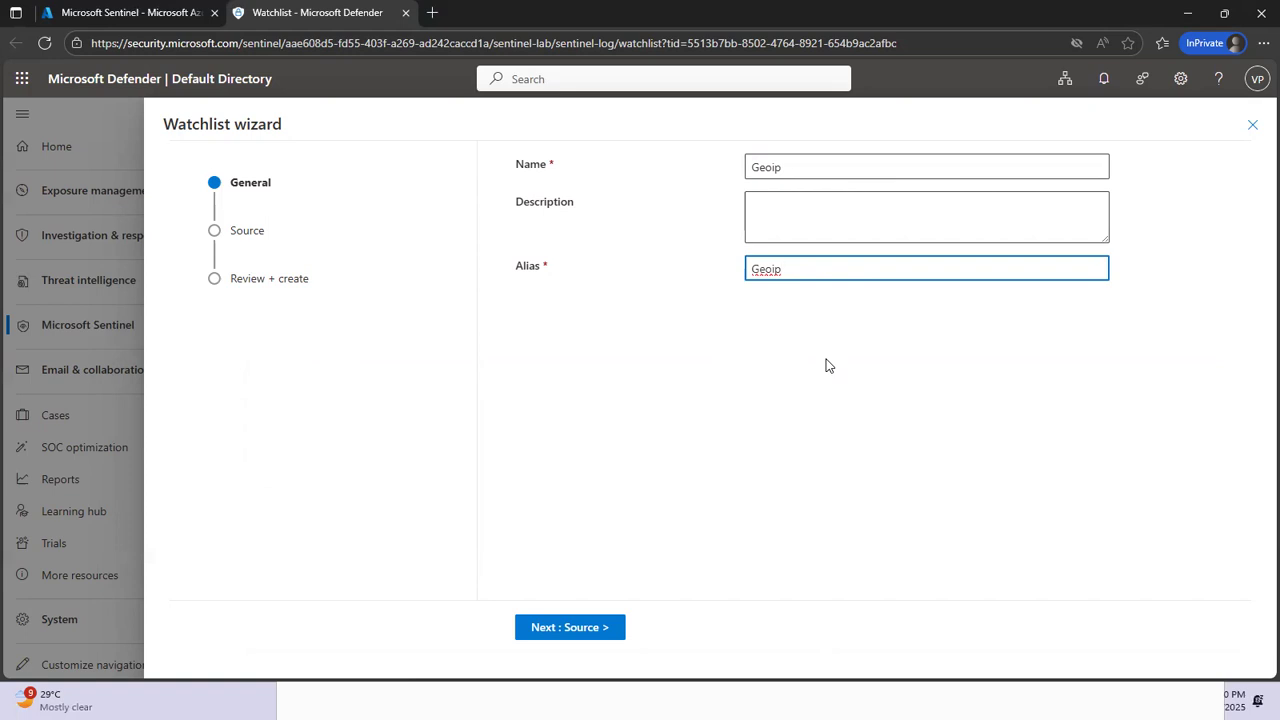
# Continue to the watchlist source and set Local file as source type and CSV file with a header (.csv) as file type
pyautogui.click(578, 628)
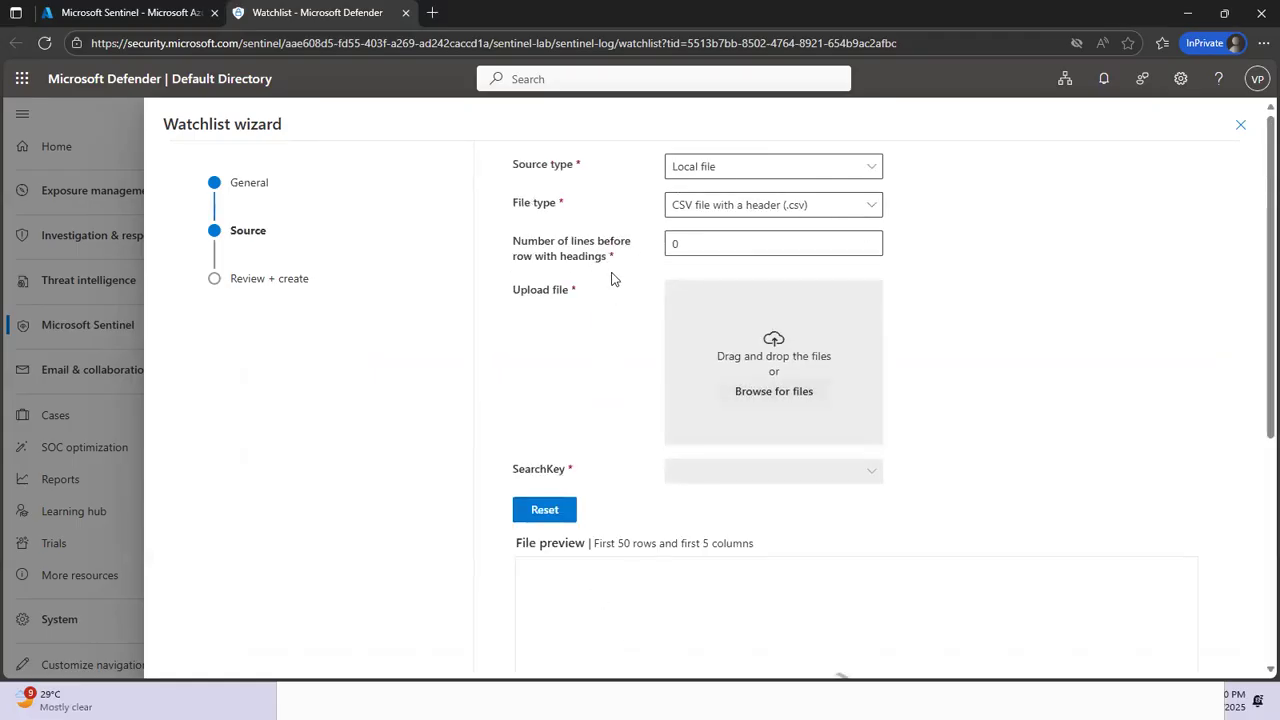
pyautogui.click(779, 167)
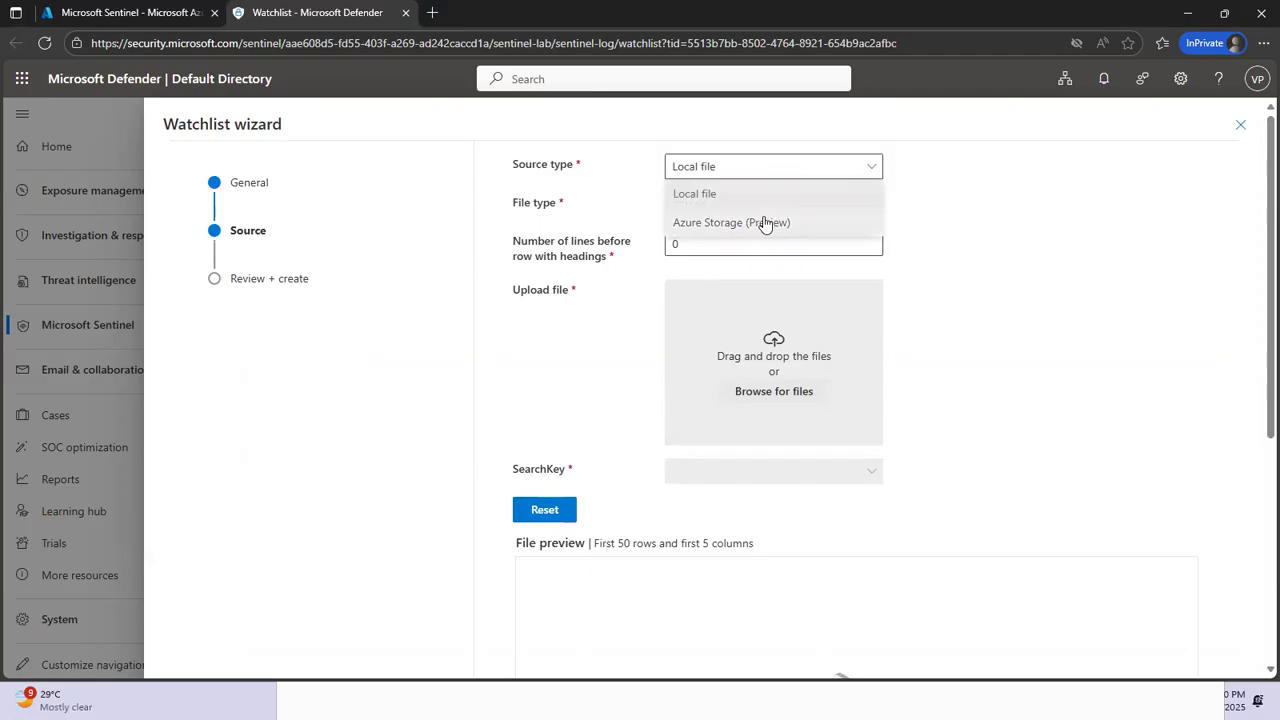
pyautogui.click(767, 200)
pyautogui.click(770, 205)
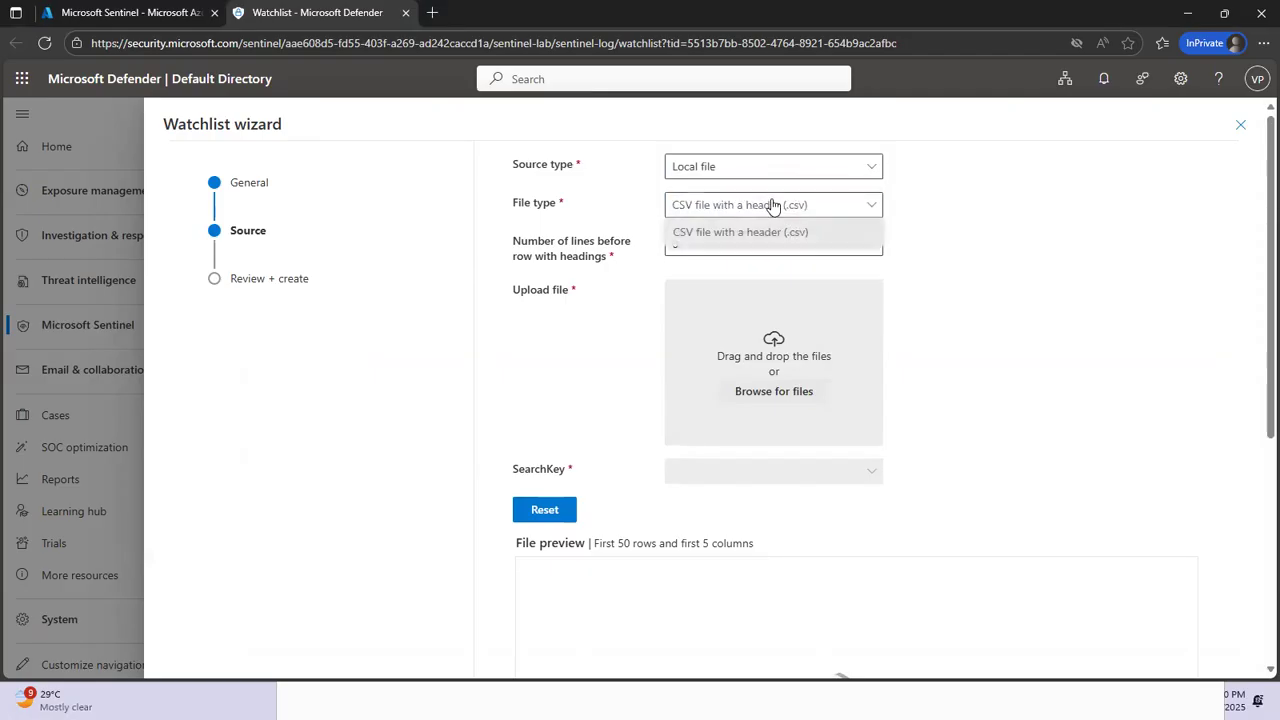
pyautogui.click(777, 233)
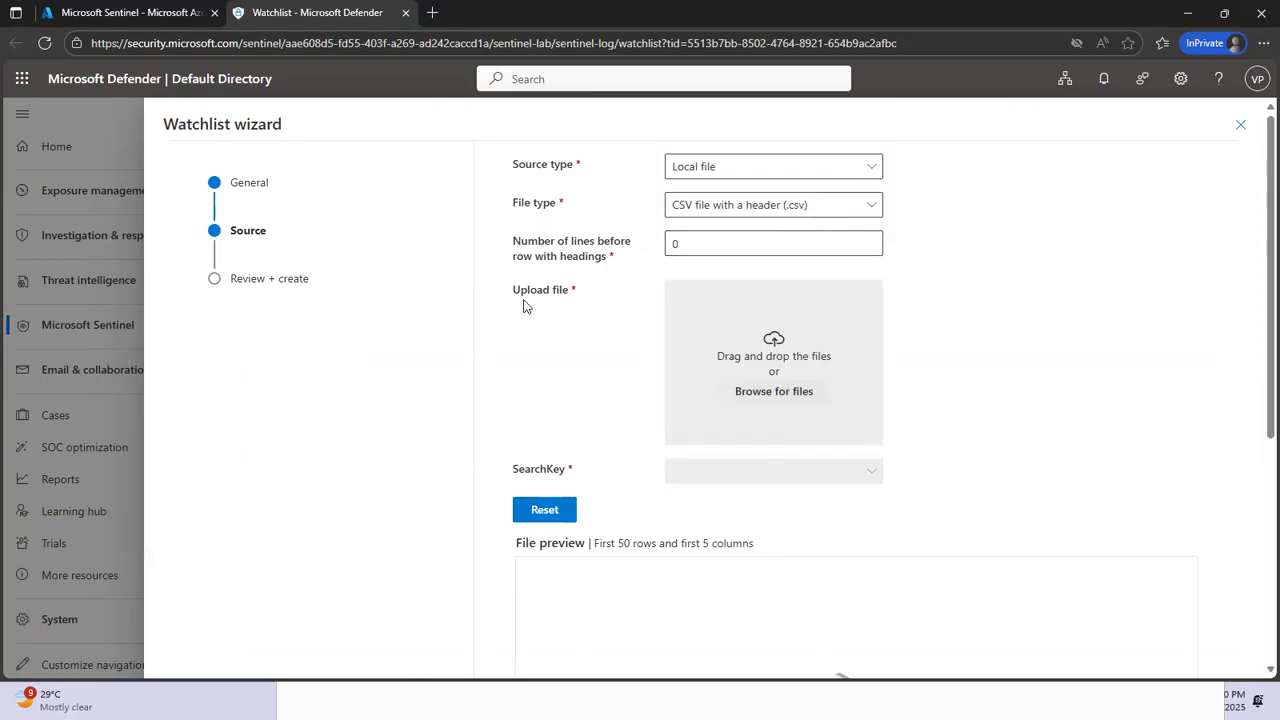
# Upload geoip-summarized (1).csv from the Azure_Labs folder on the Desktop as the watchlist's source file
pyautogui.click(760, 396)
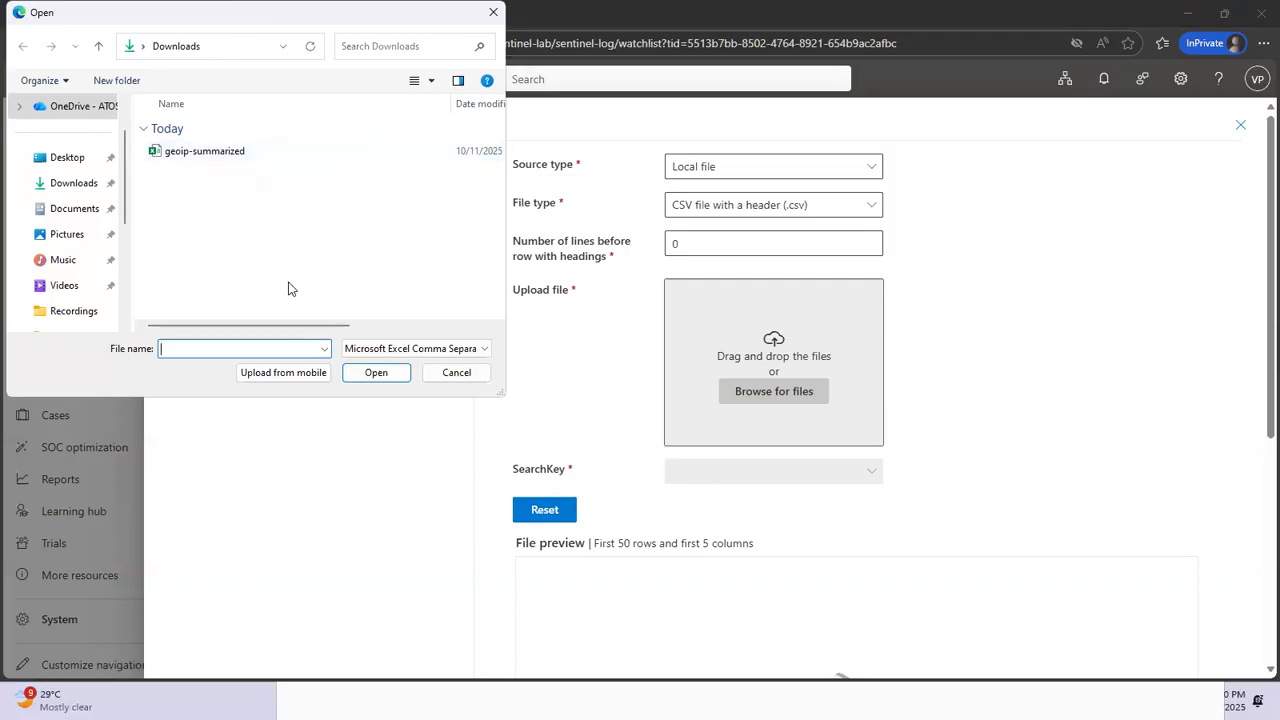
pyautogui.click(227, 162)
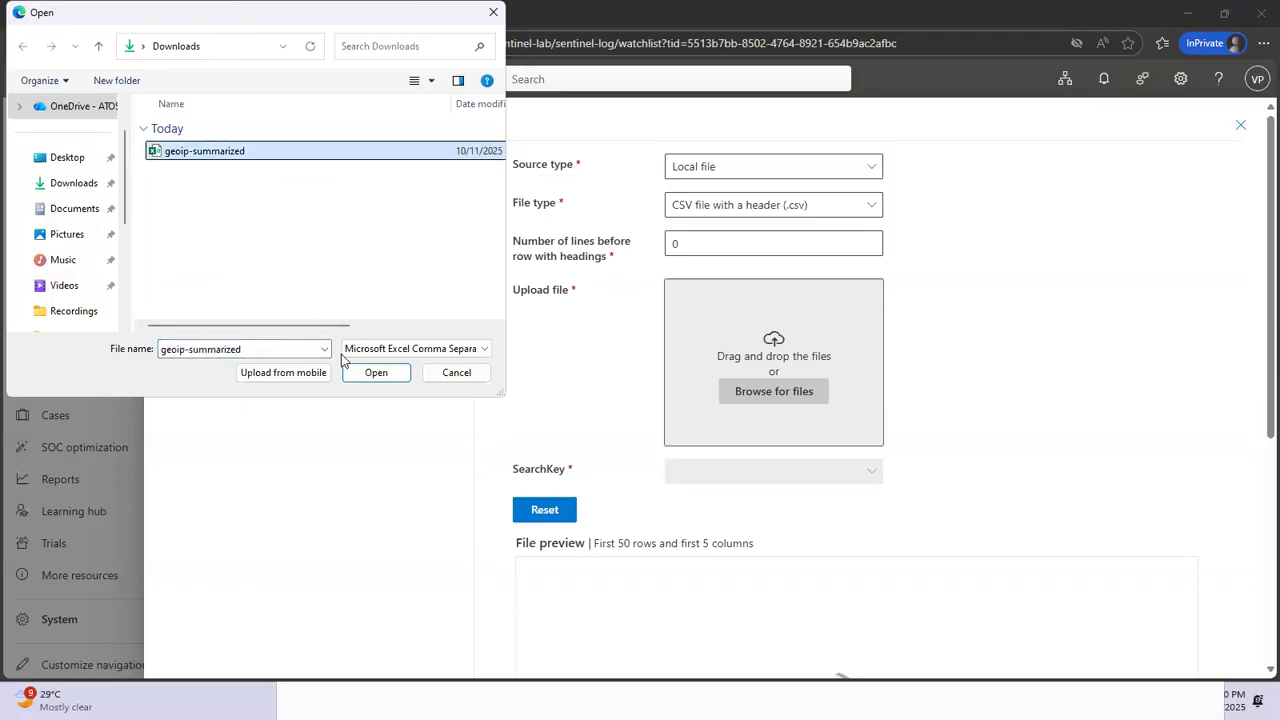
pyautogui.click(68, 159)
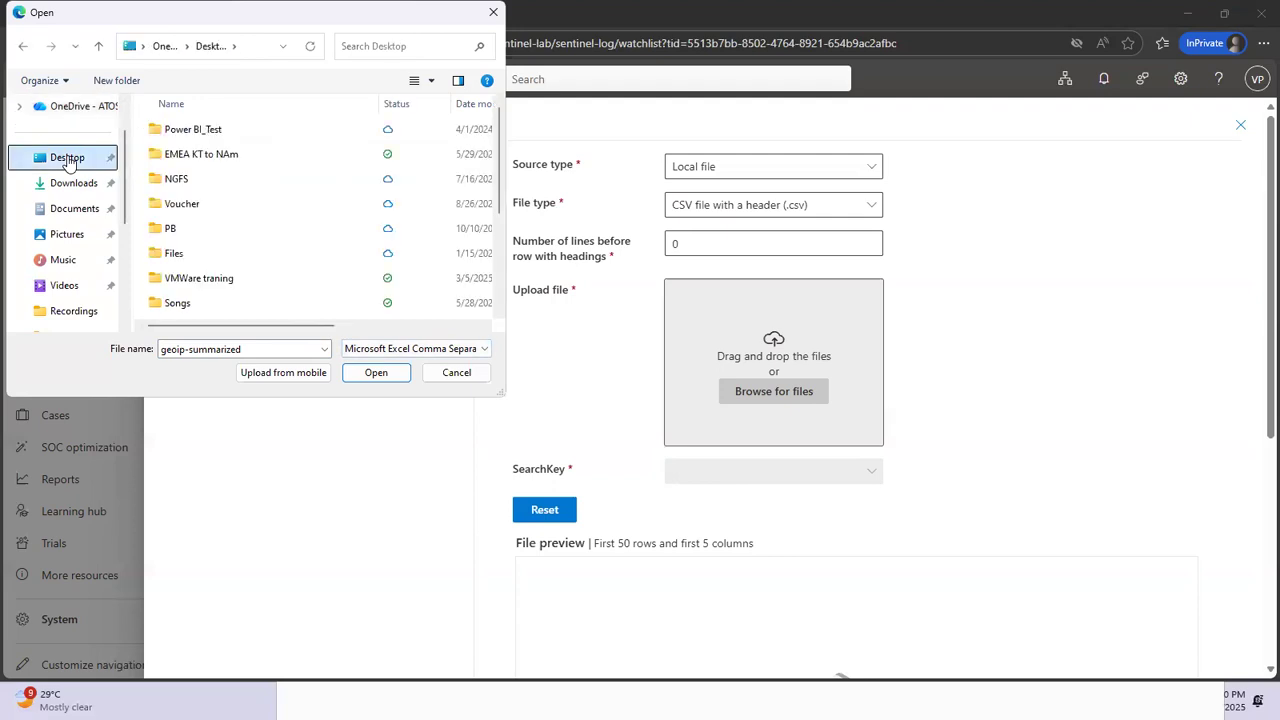
pyautogui.scroll(-2, 237, 214)
pyautogui.scroll(2, 237, 211)
pyautogui.scroll(-1, 237, 211)
pyautogui.scroll(-2, 237, 211)
pyautogui.scroll(3, 237, 211)
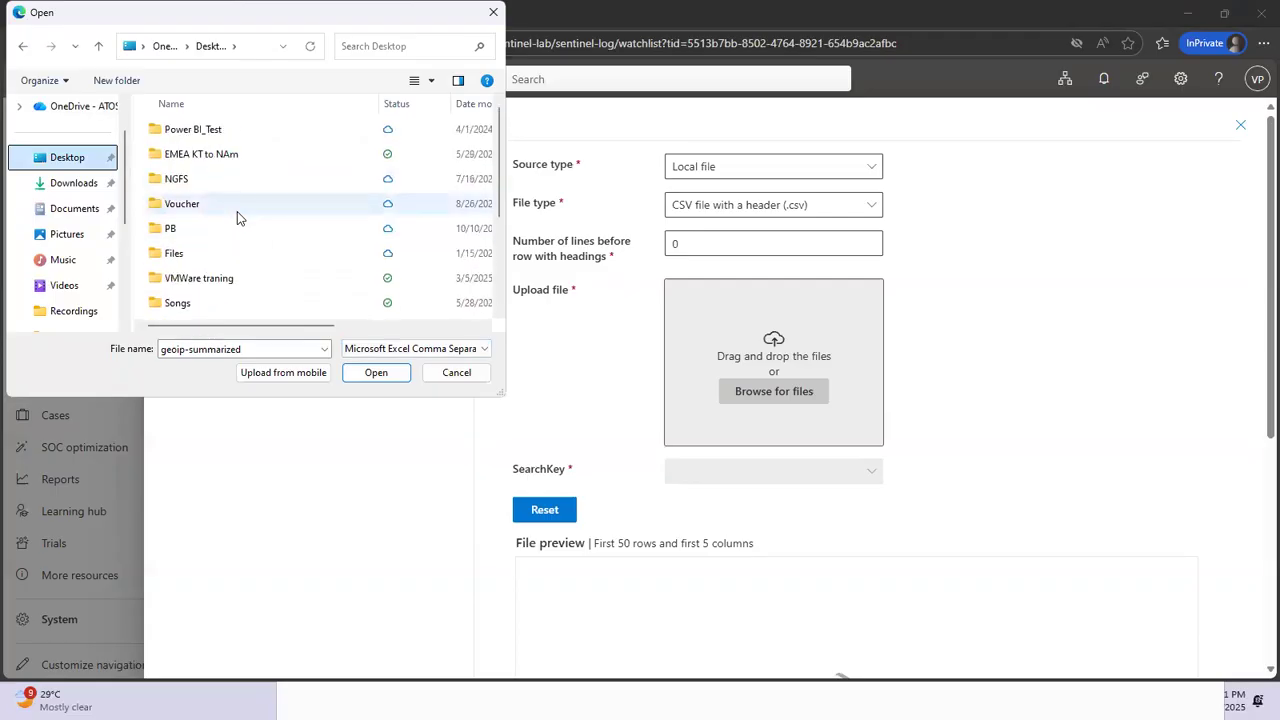
pyautogui.scroll(-1, 214, 195)
pyautogui.scroll(-2, 214, 193)
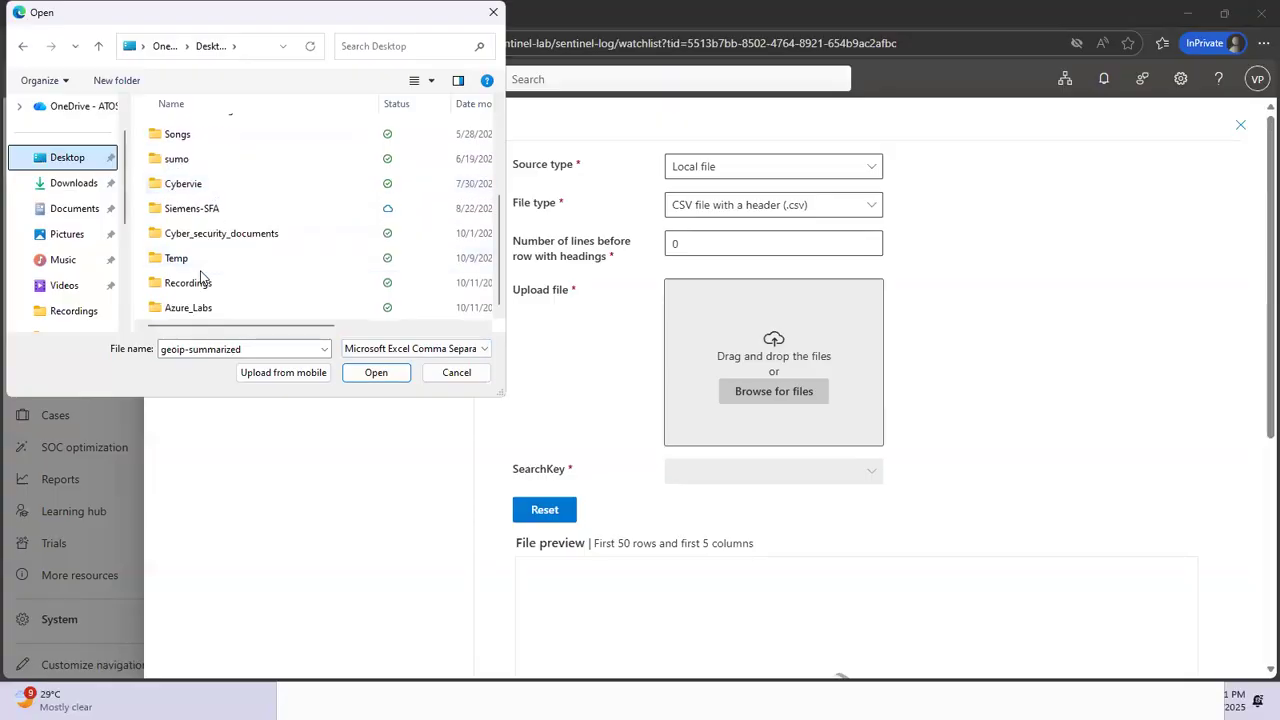
pyautogui.doubleClick(200, 306)
pyautogui.doubleClick(207, 135)
pyautogui.click(207, 137)
pyautogui.click(368, 373)
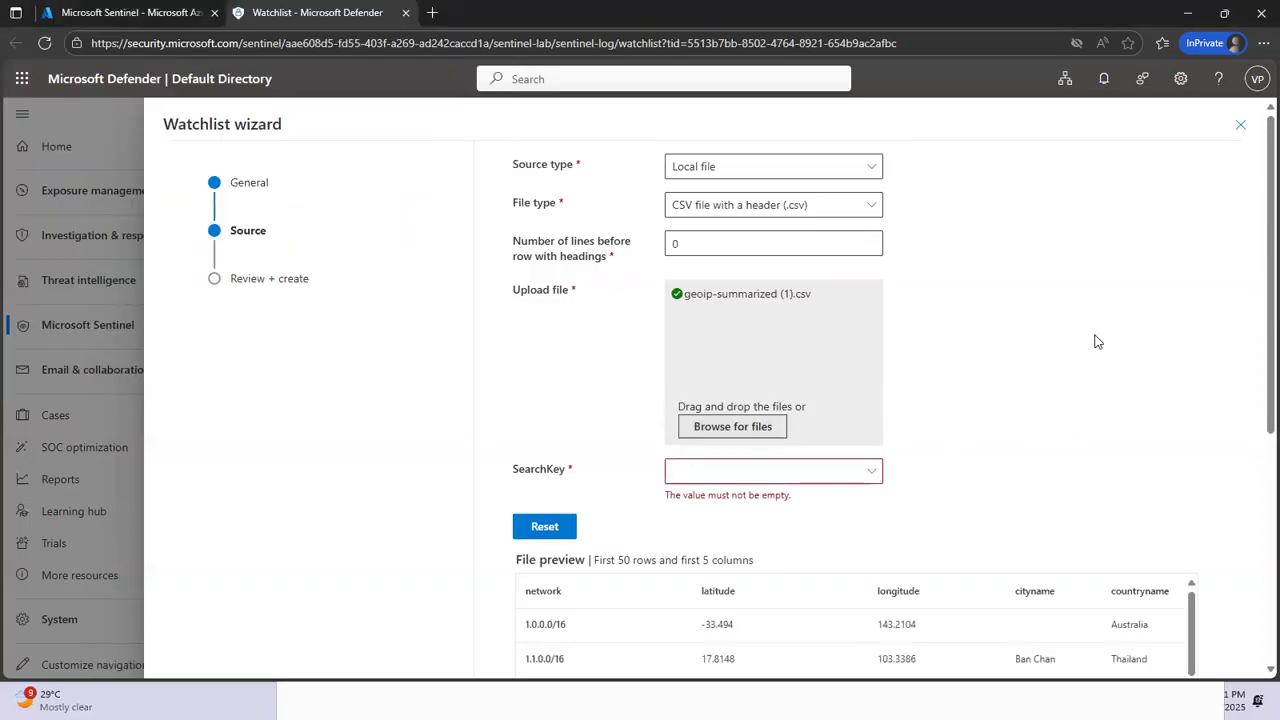
# Set the watchlist's SearchKey to the network column
pyautogui.click(872, 474)
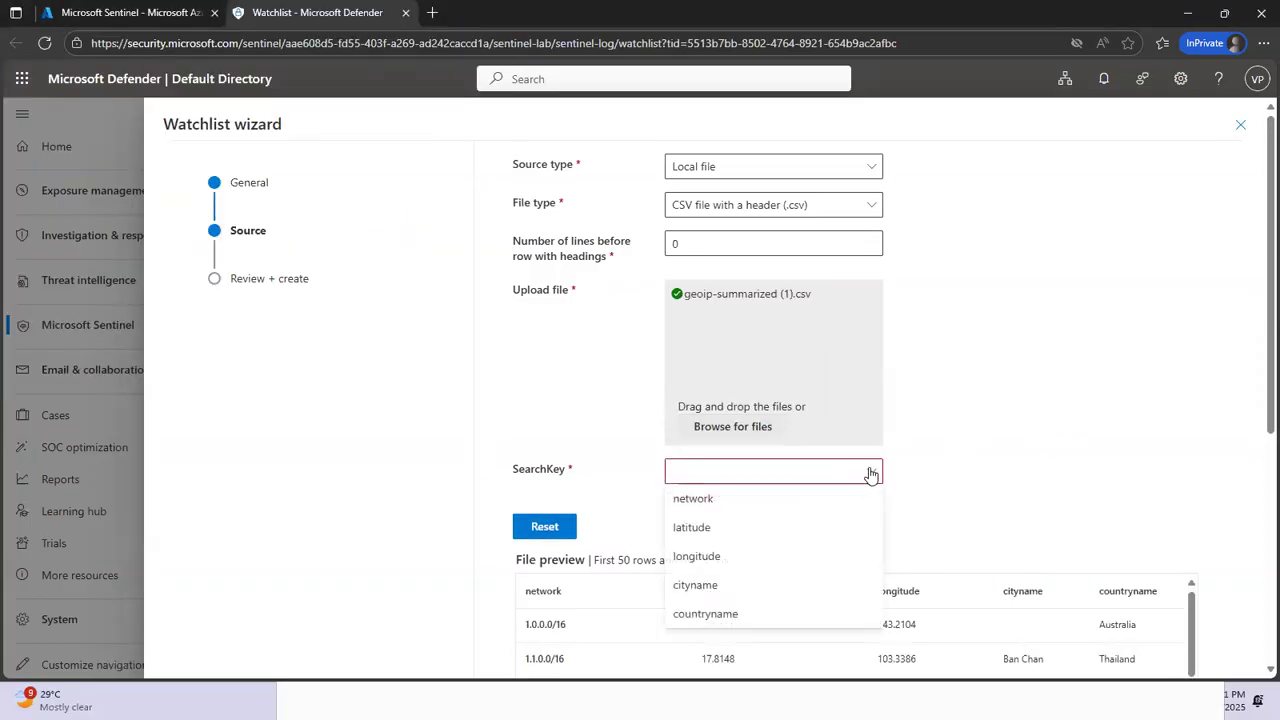
pyautogui.scroll(-1, 1106, 413)
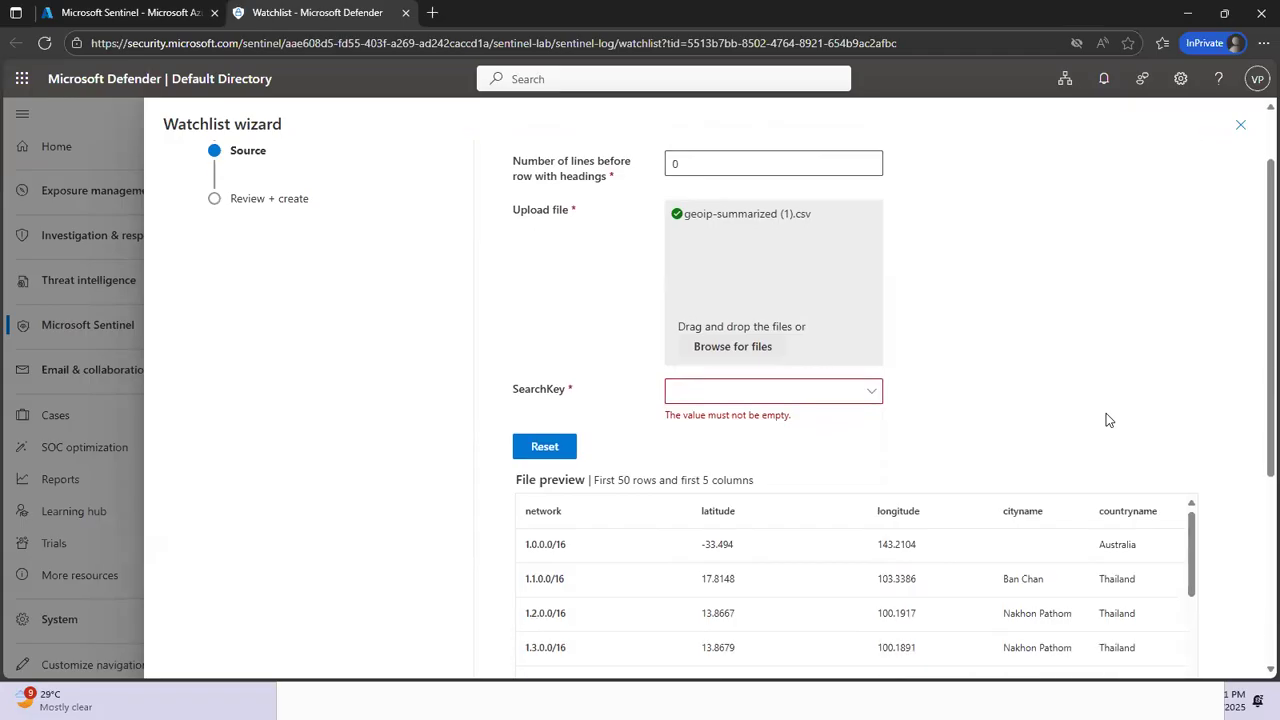
pyautogui.click(870, 392)
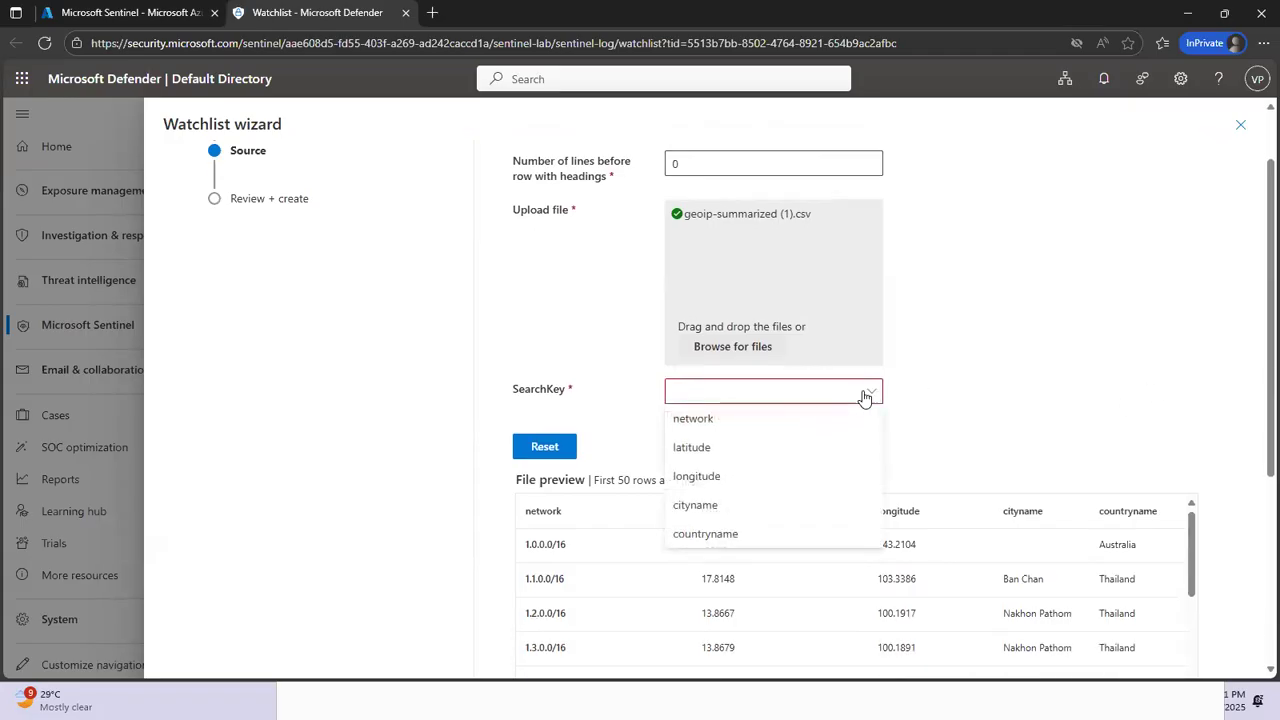
pyautogui.click(714, 420)
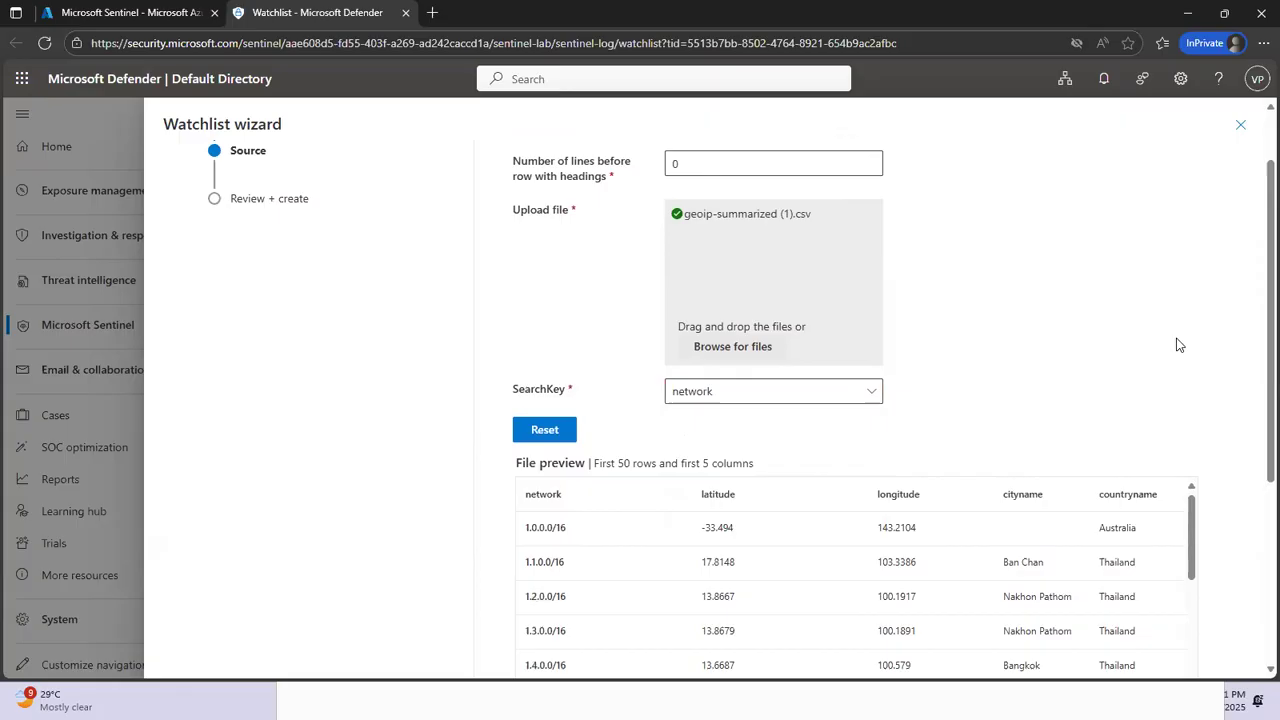
# Check the file preview, proceed to the review, create the Geoip watchlist and dismiss the notification
pyautogui.scroll(-2, 1178, 344)
pyautogui.scroll(-2, 1214, 337)
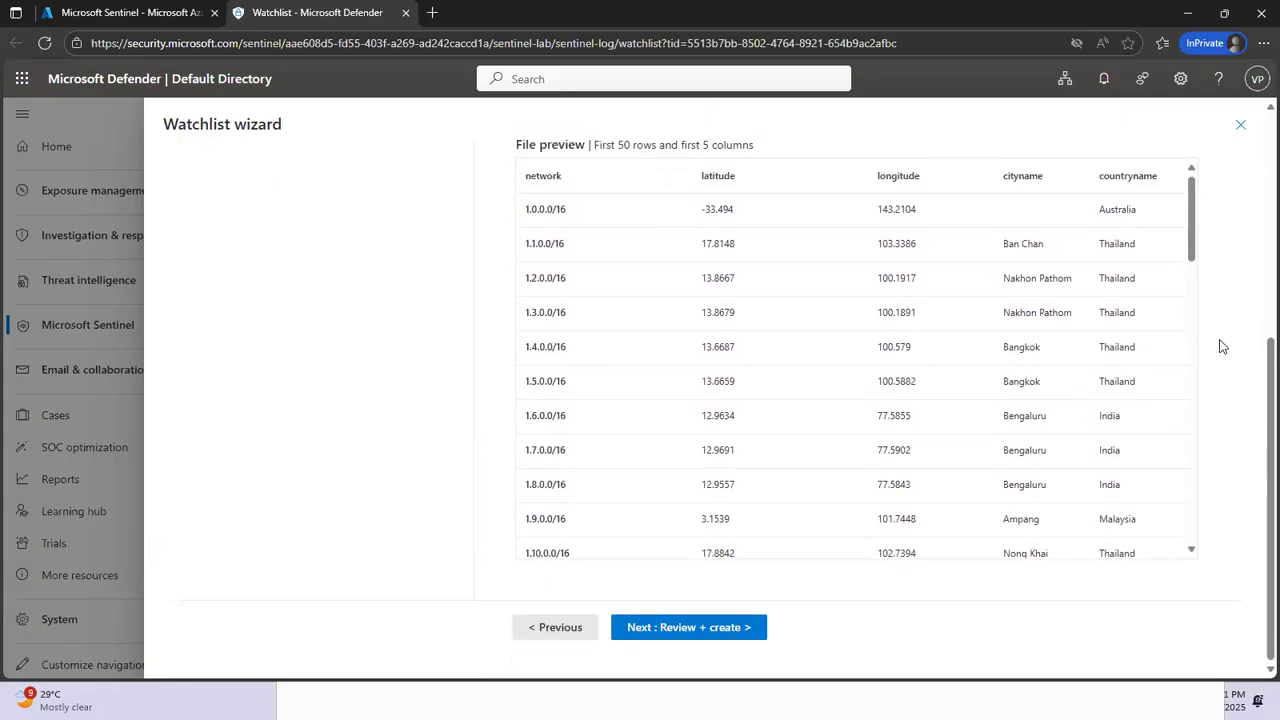
pyautogui.click(716, 628)
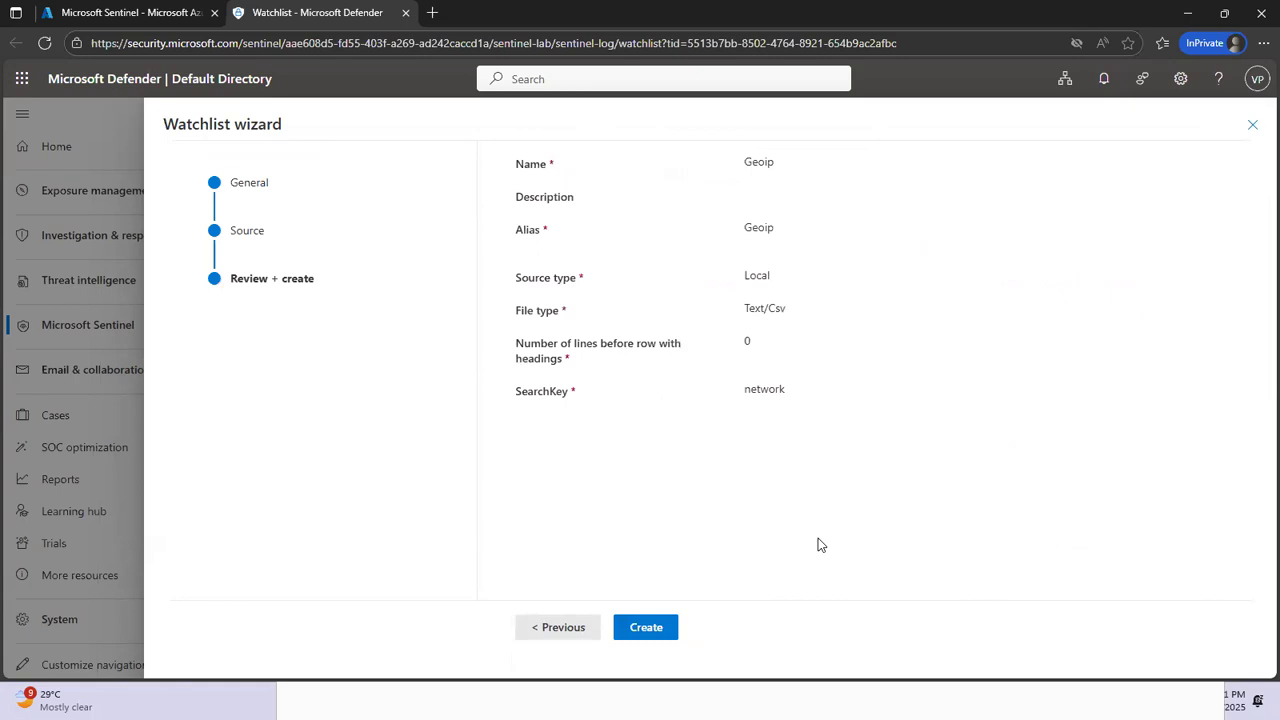
pyautogui.click(647, 628)
pyautogui.click(646, 628)
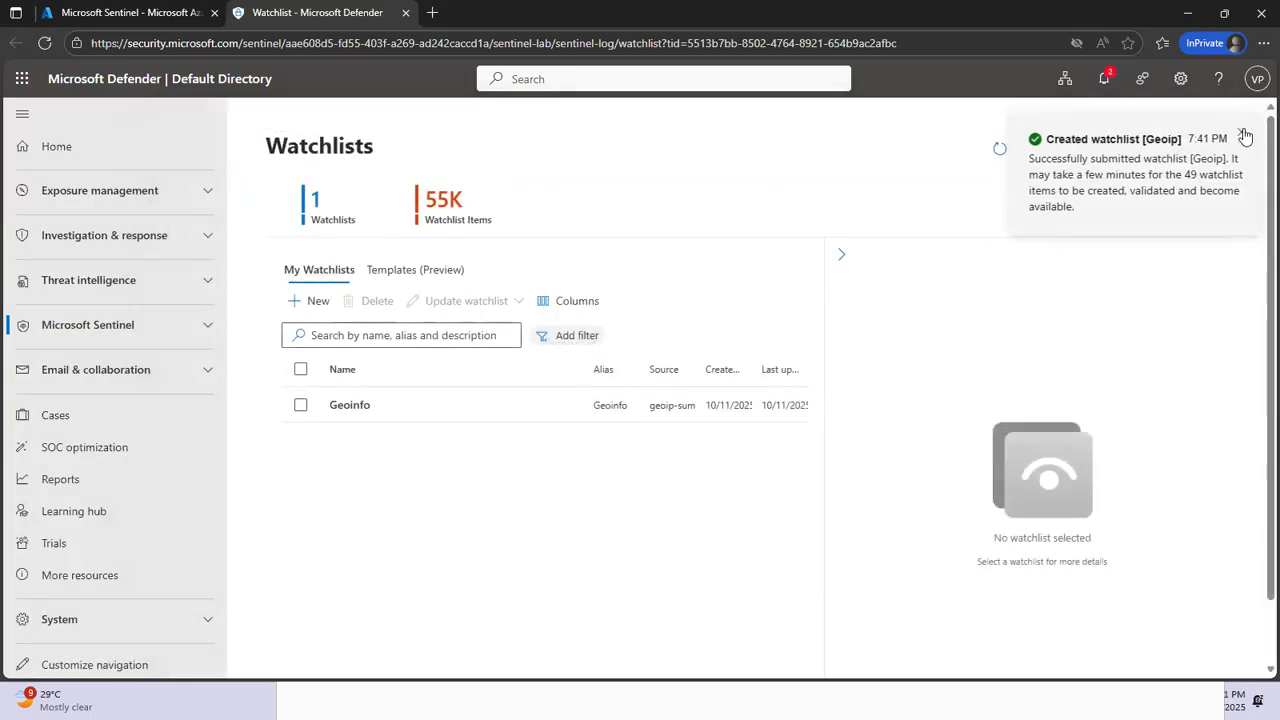
pyautogui.click(1244, 135)
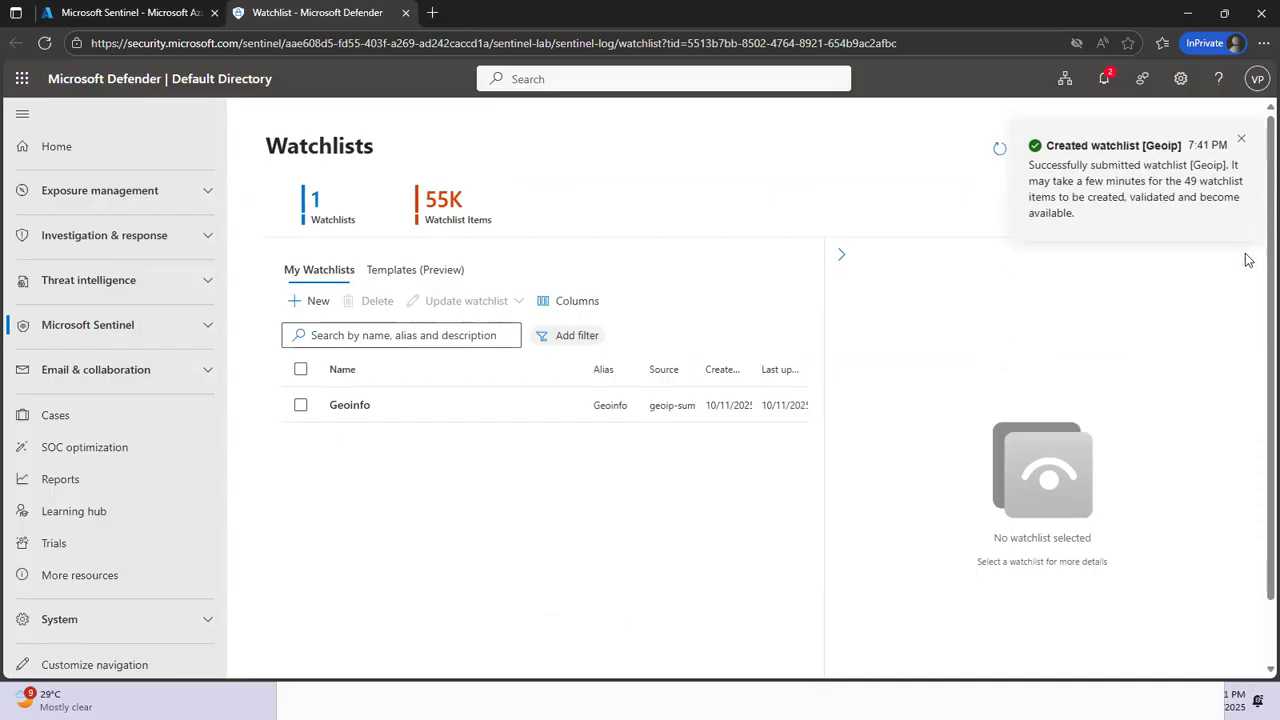
pyautogui.click(1244, 135)
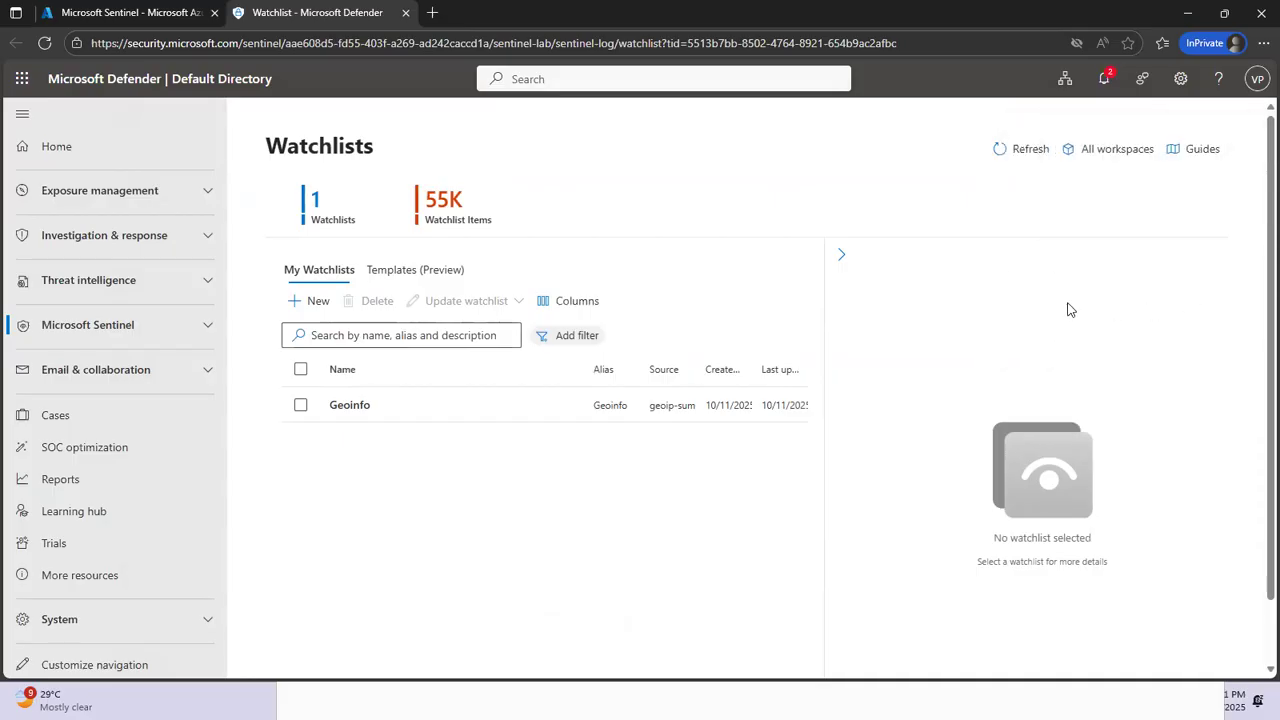
# Refresh the watchlists and check the upload status and details of the Geoip watchlist
pyautogui.click(1023, 149)
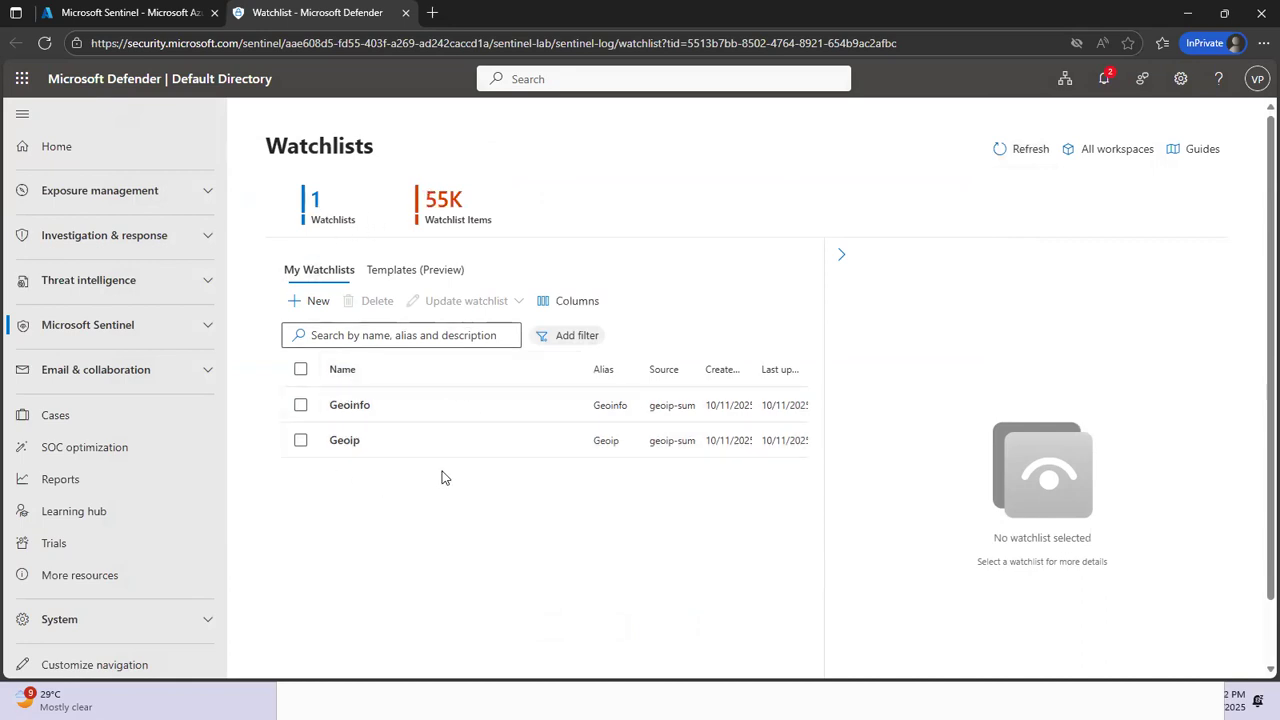
pyautogui.click(300, 441)
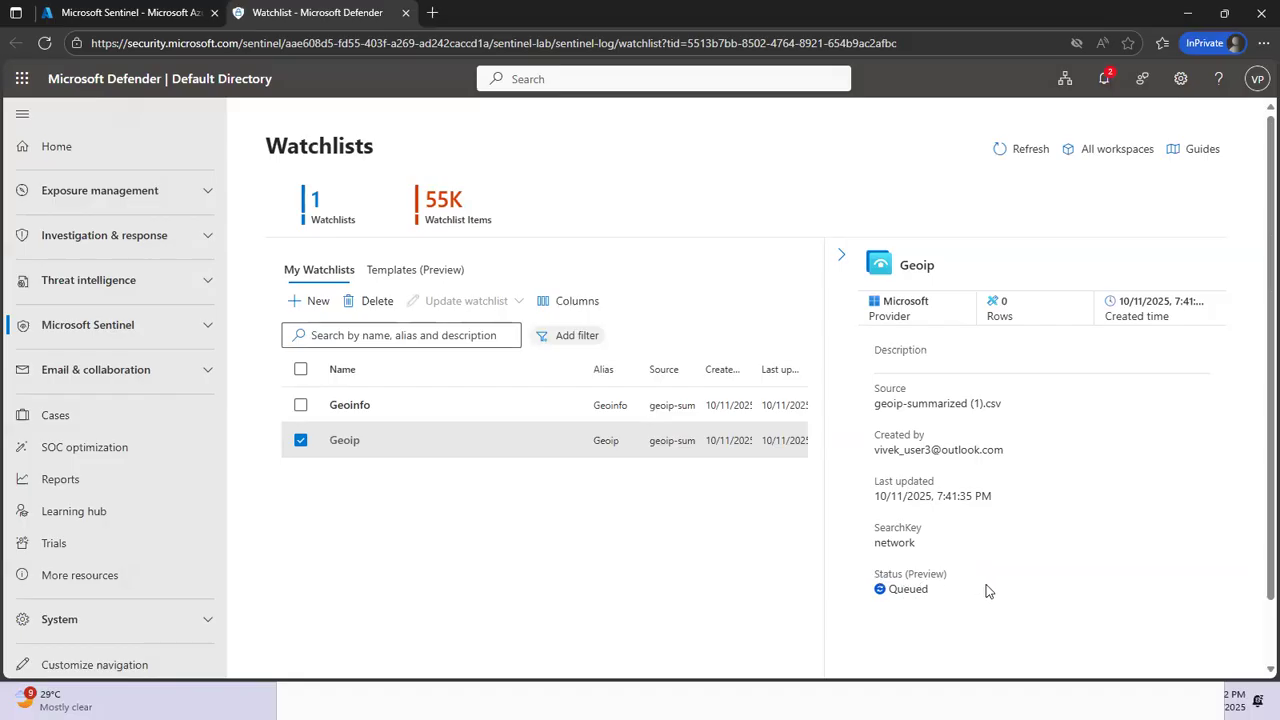
pyautogui.scroll(-1, 986, 591)
pyautogui.scroll(1, 986, 591)
pyautogui.scroll(-1, 1117, 519)
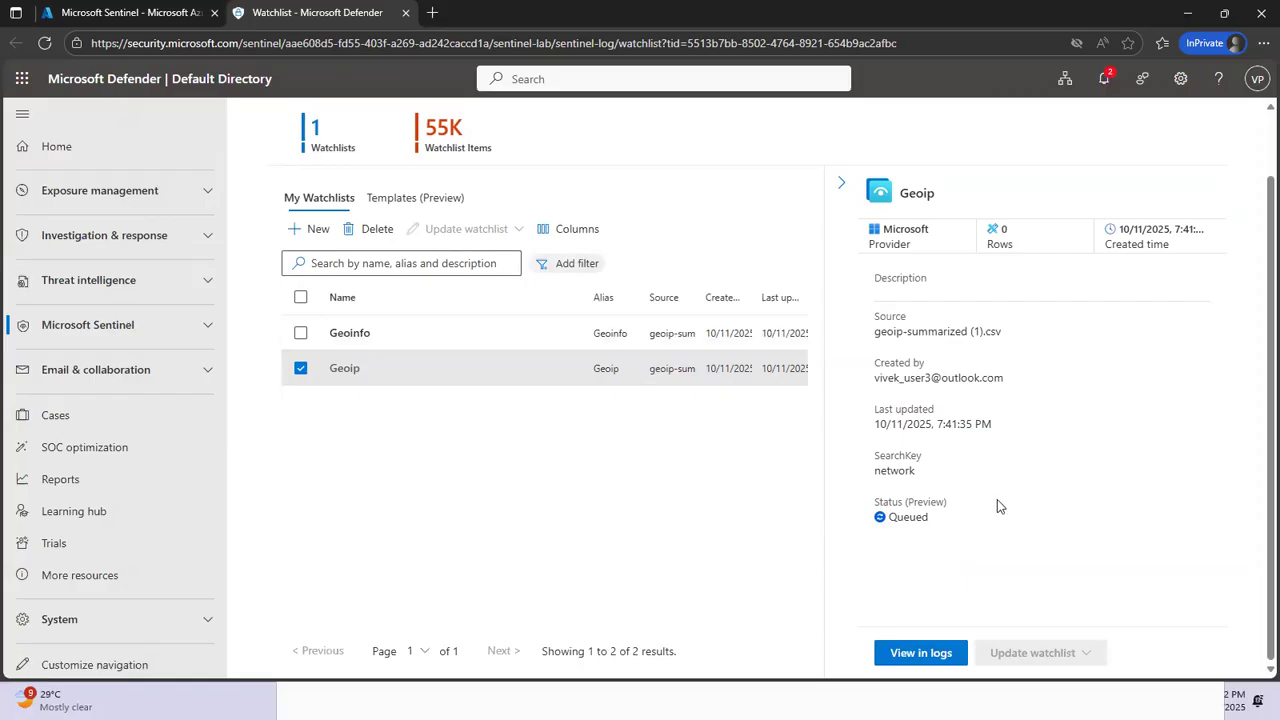
pyautogui.scroll(1, 997, 499)
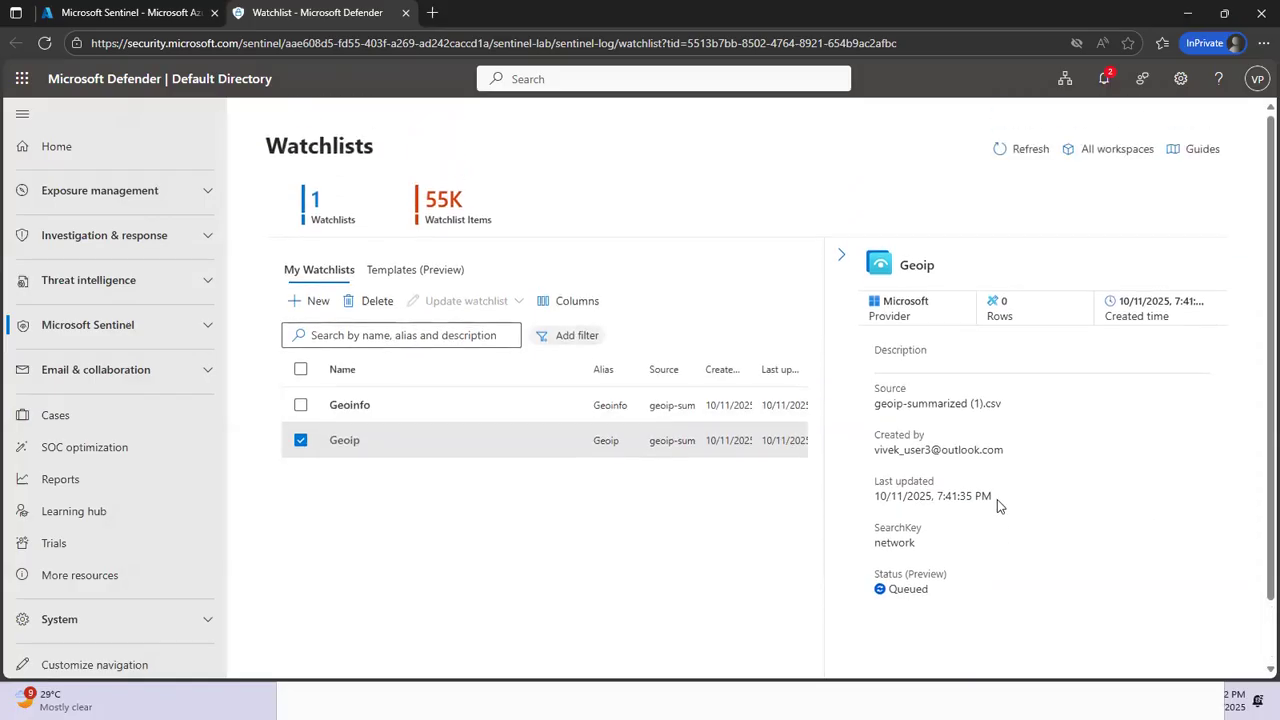
# Show only the Geoinfo watchlist's details and check its row count and status
pyautogui.click(301, 407)
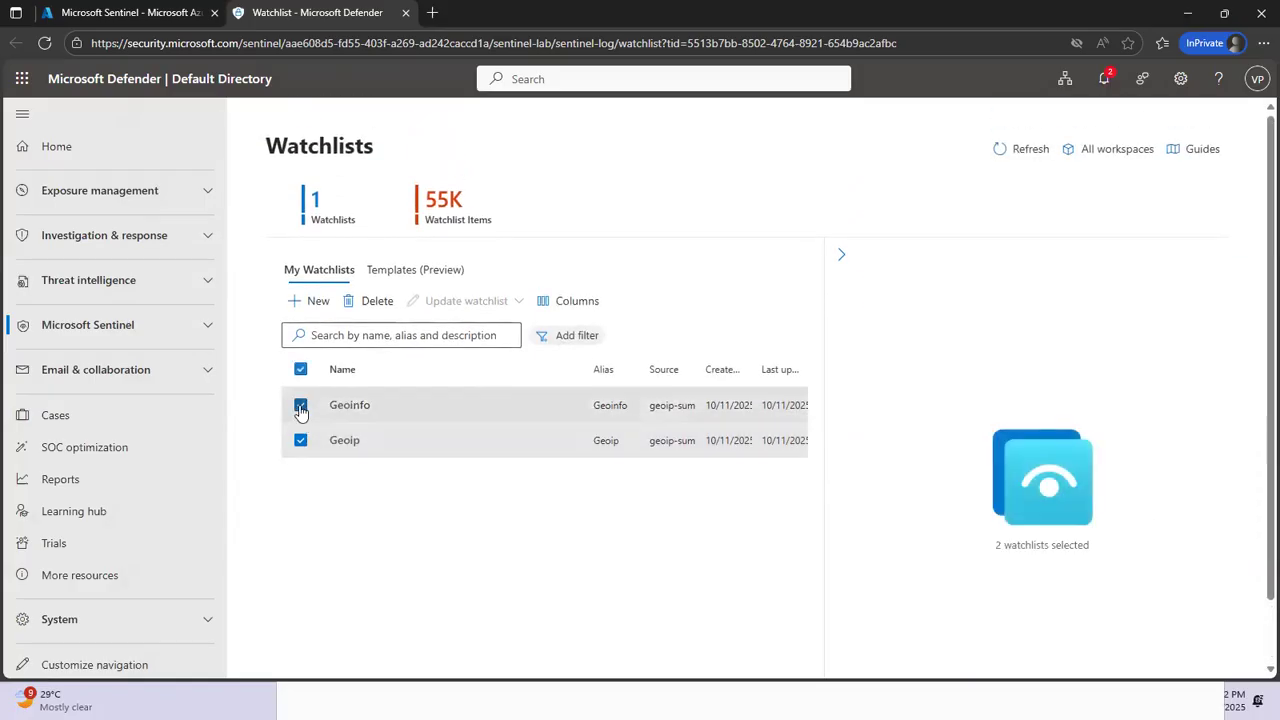
pyautogui.click(301, 442)
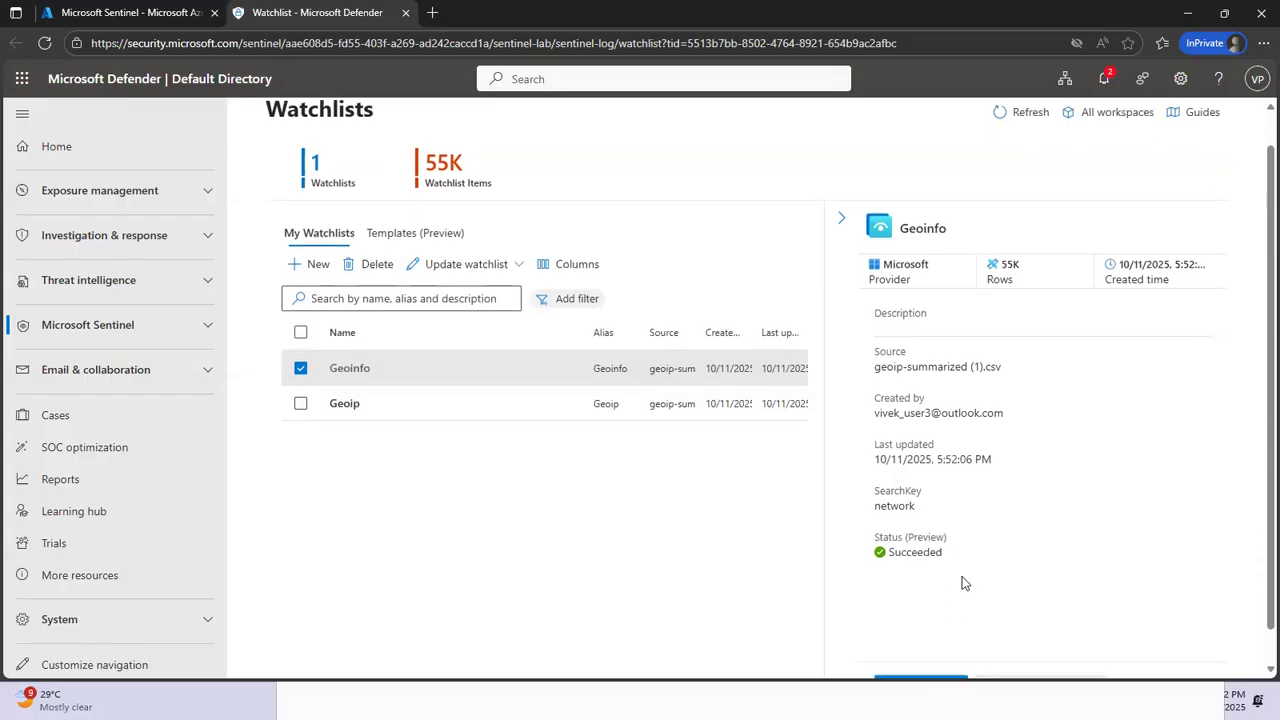
pyautogui.scroll(-1, 963, 583)
pyautogui.scroll(1, 1060, 553)
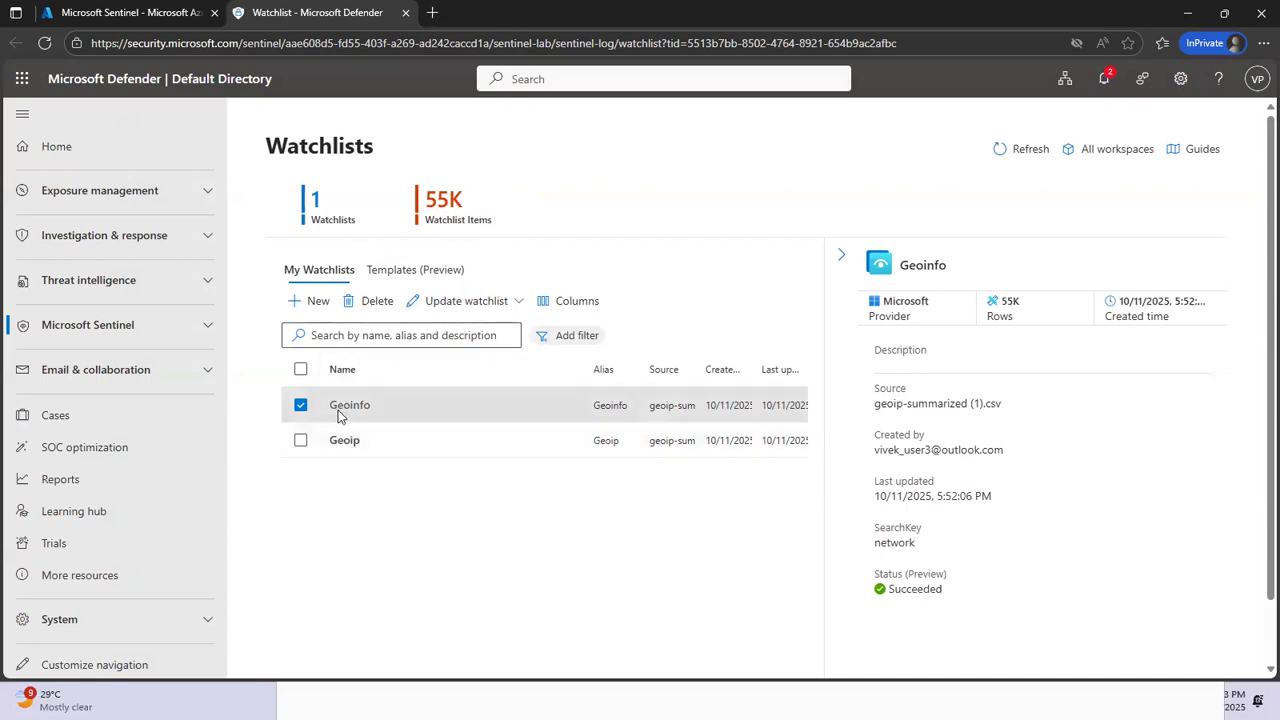
# Return to the Geoip watchlist's details and check its upload progress
pyautogui.click(300, 410)
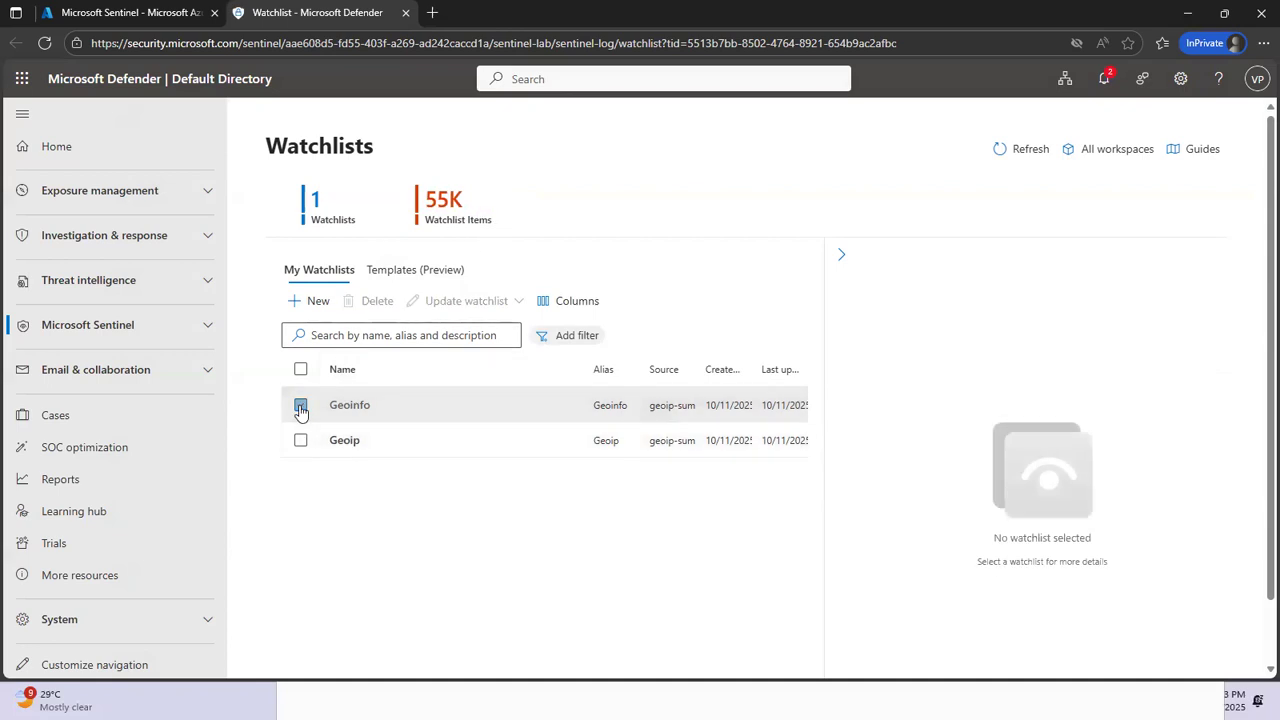
pyautogui.click(300, 442)
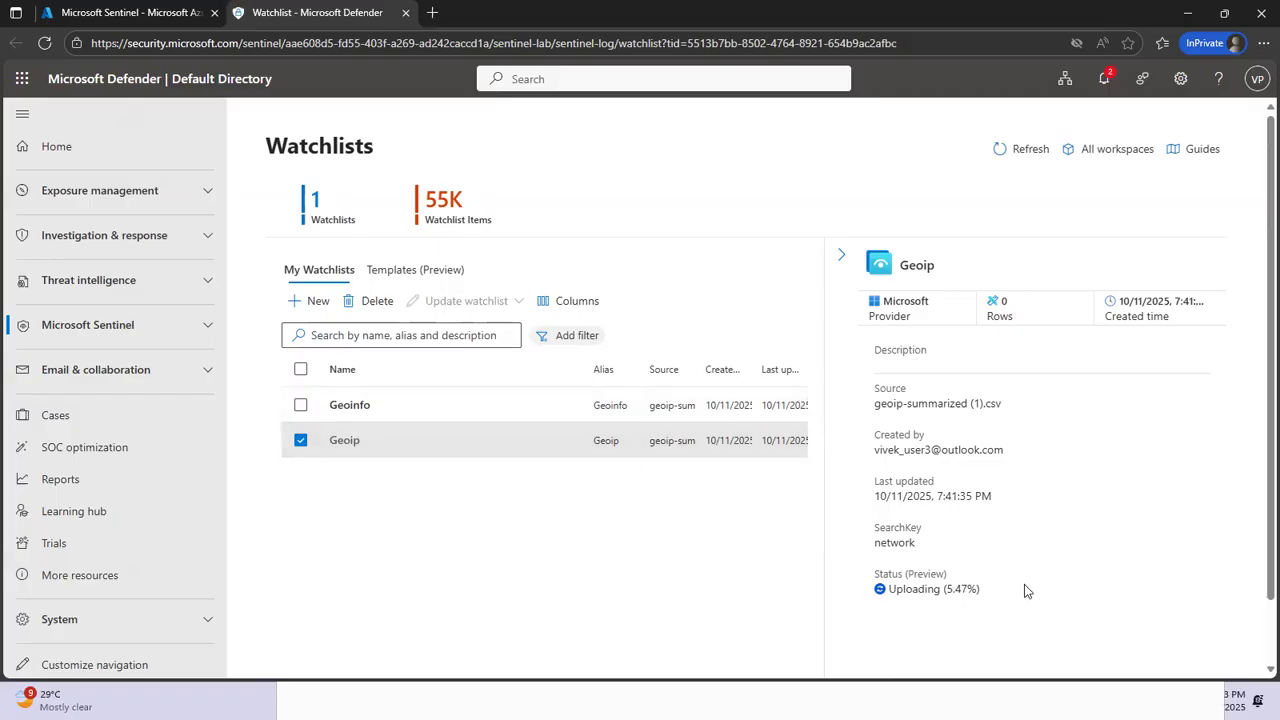
pyautogui.scroll(-1, 1029, 560)
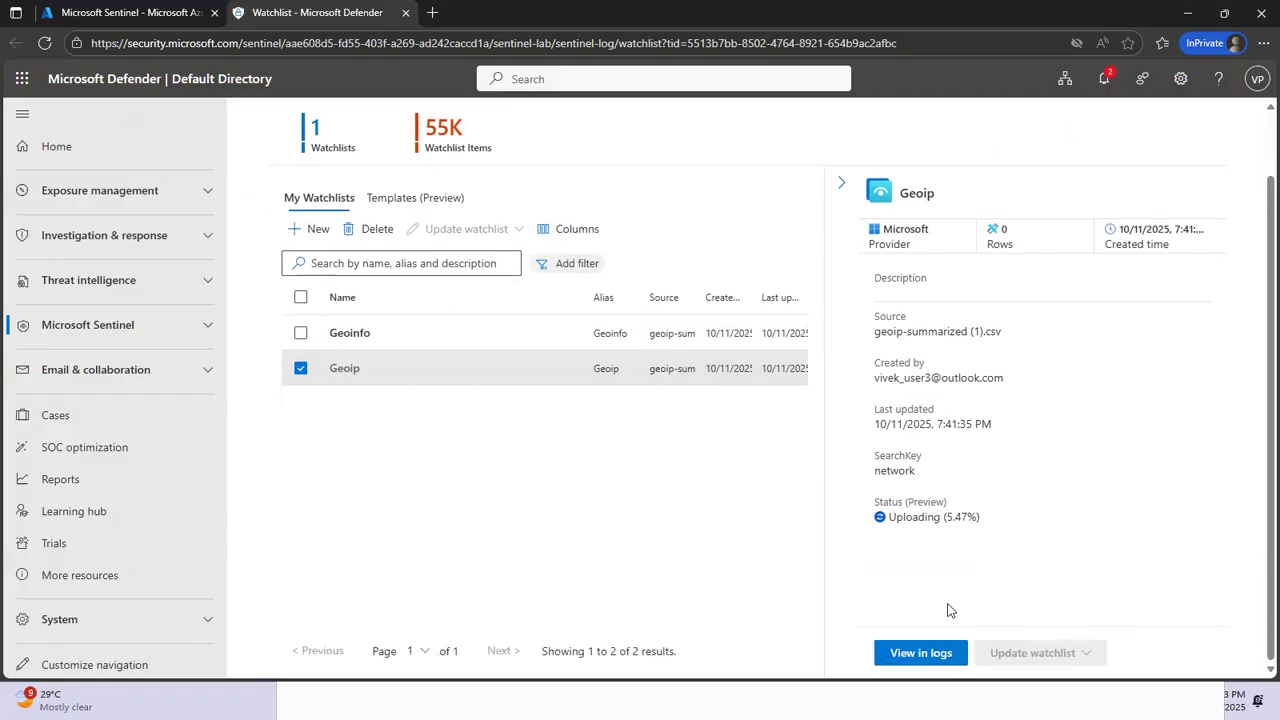
pyautogui.scroll(1, 1150, 503)
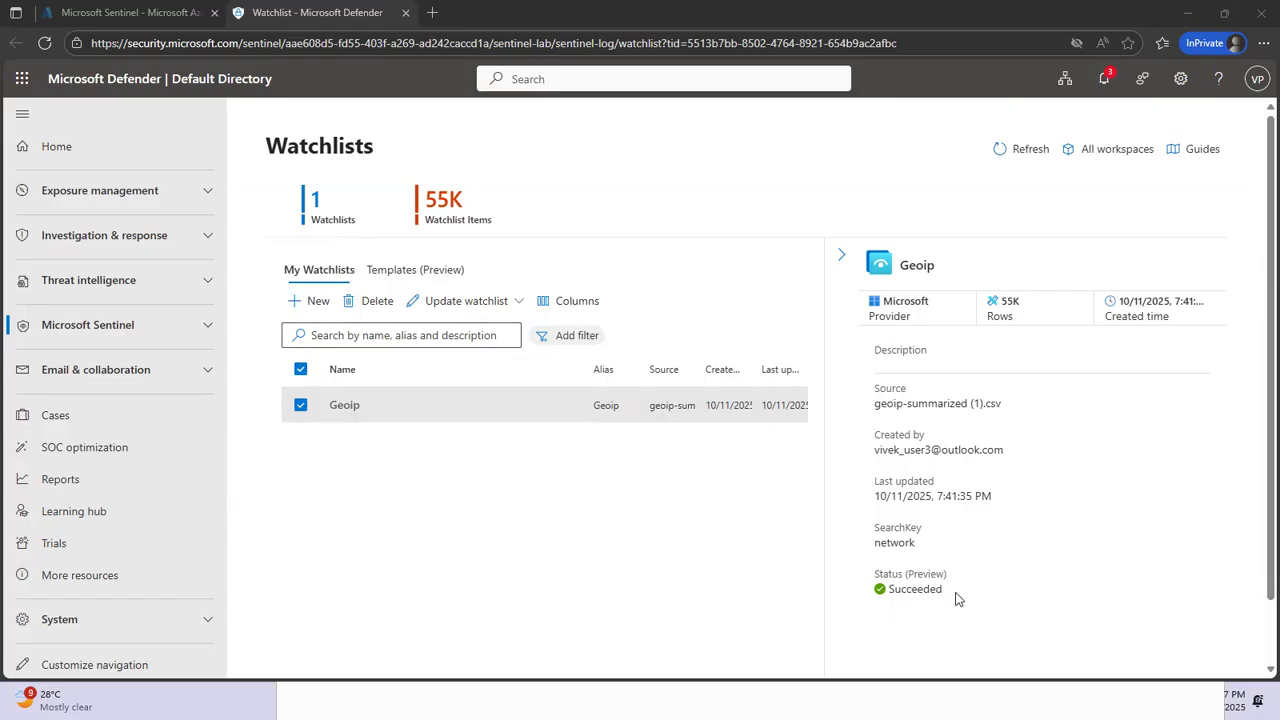
# Open the Geoip watchlist in the logs and run the query _GetWatchlist('Geoip')
pyautogui.scroll(-1, 1071, 538)
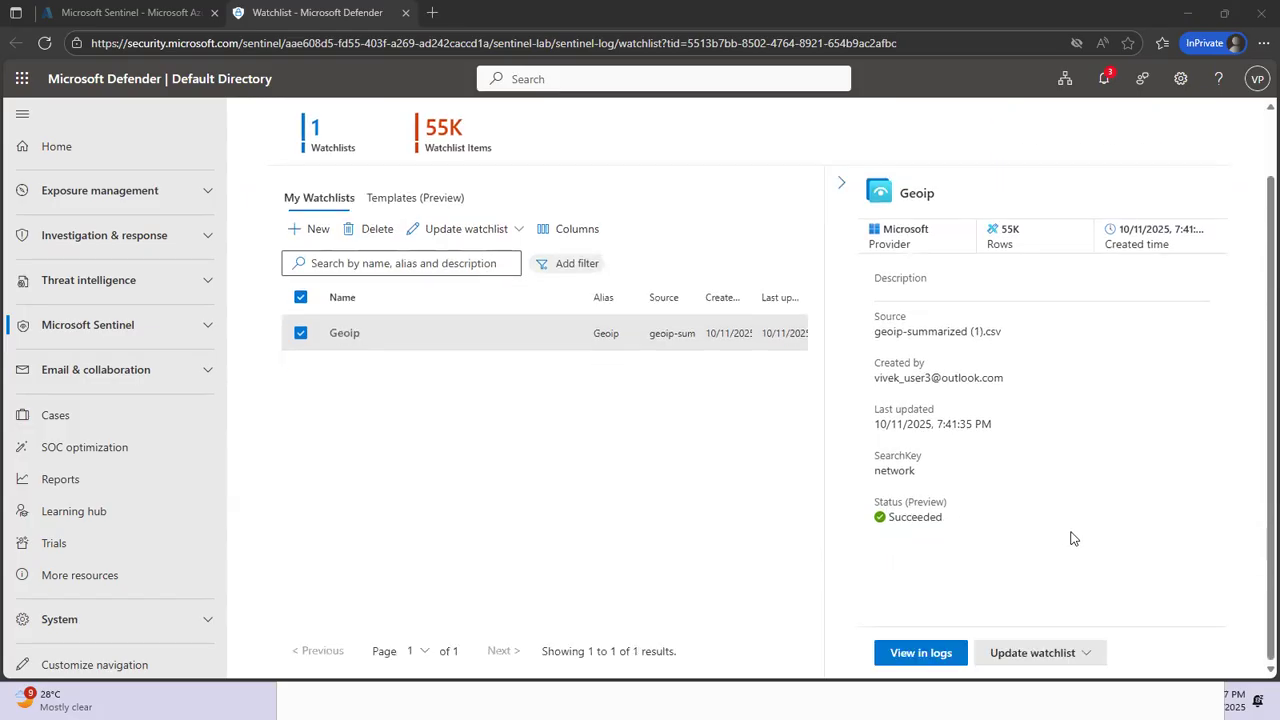
pyautogui.click(911, 655)
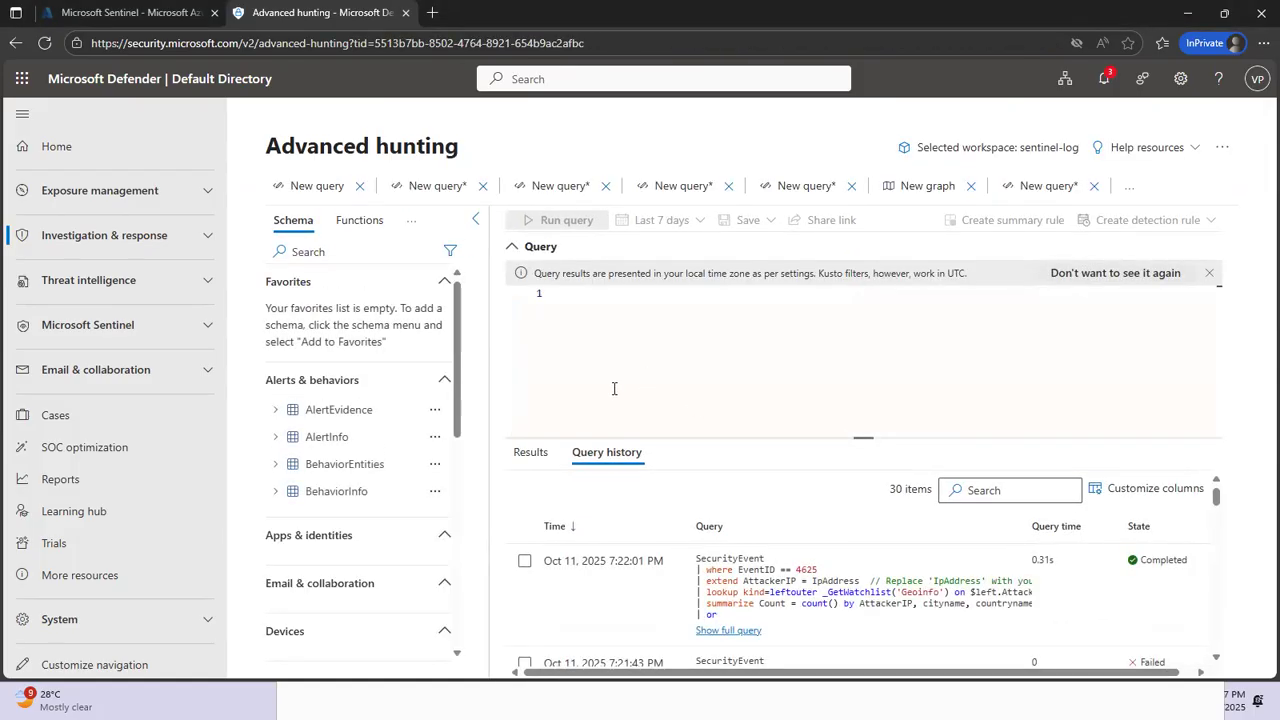
pyautogui.moveTo(1216, 497)
pyautogui.mouseDown()
pyautogui.moveTo(1230, 585)
pyautogui.moveTo(1220, 497)
pyautogui.mouseUp()
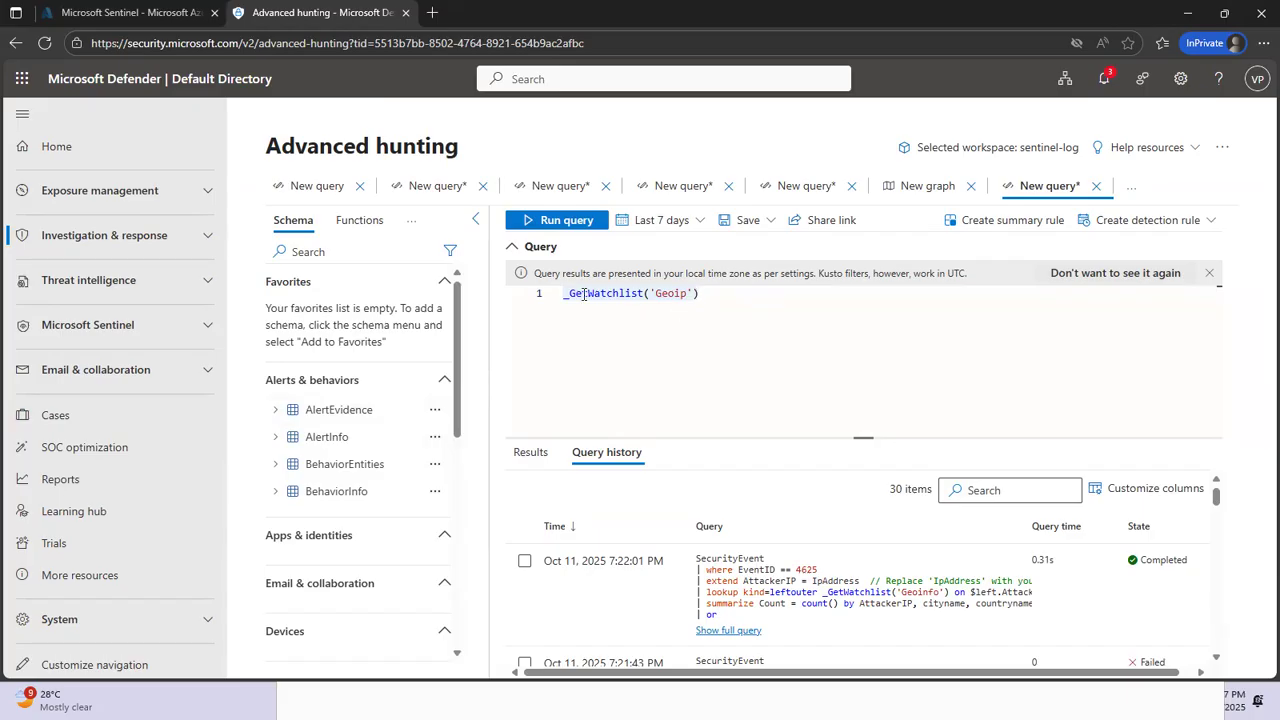
pyautogui.moveTo(565, 294)
pyautogui.click(571, 219)
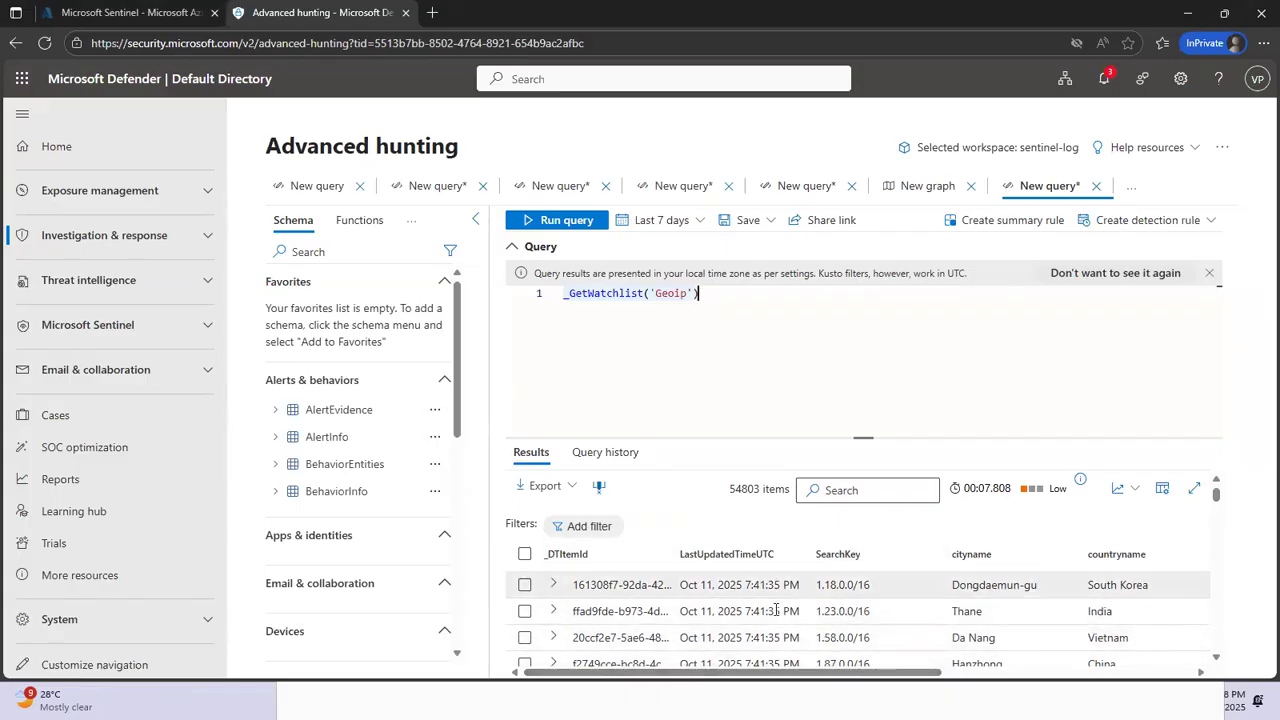
# Enlarge the results area and review the watchlist's columns, including city, country and latitude
pyautogui.moveTo(857, 674); pyautogui.dragTo(859, 672)
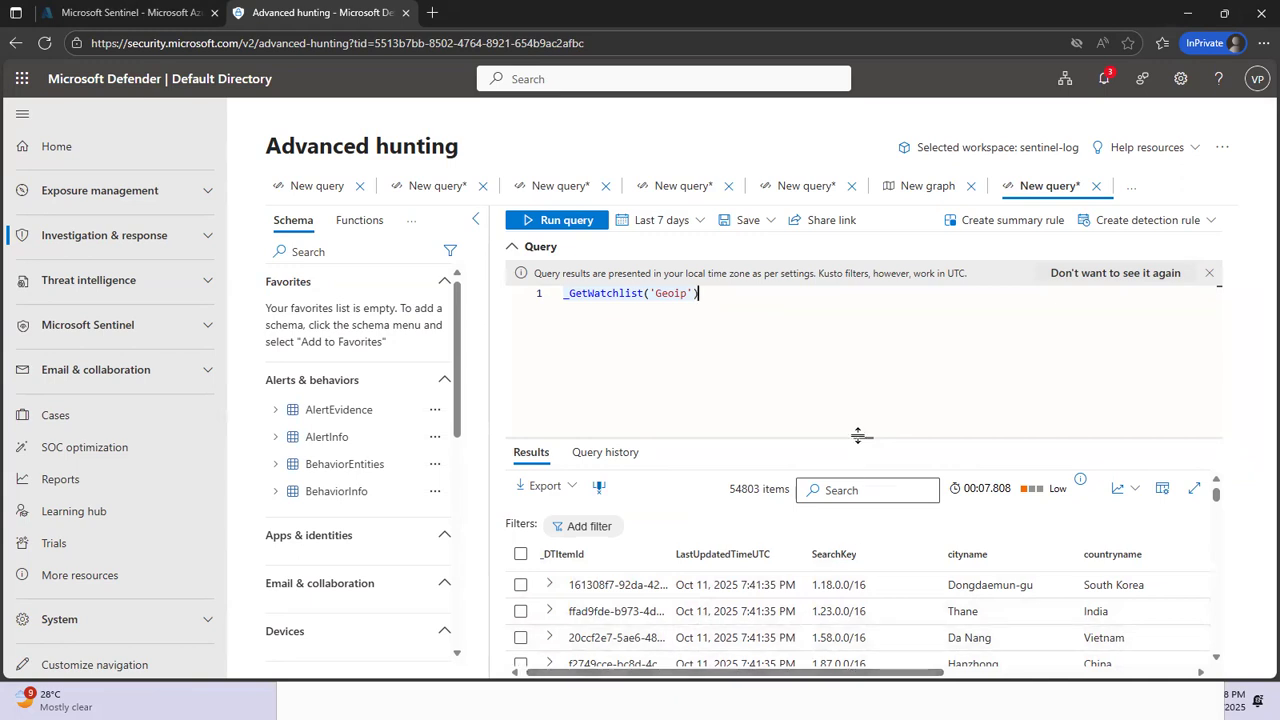
pyautogui.moveTo(857, 420); pyautogui.dragTo(857, 362)
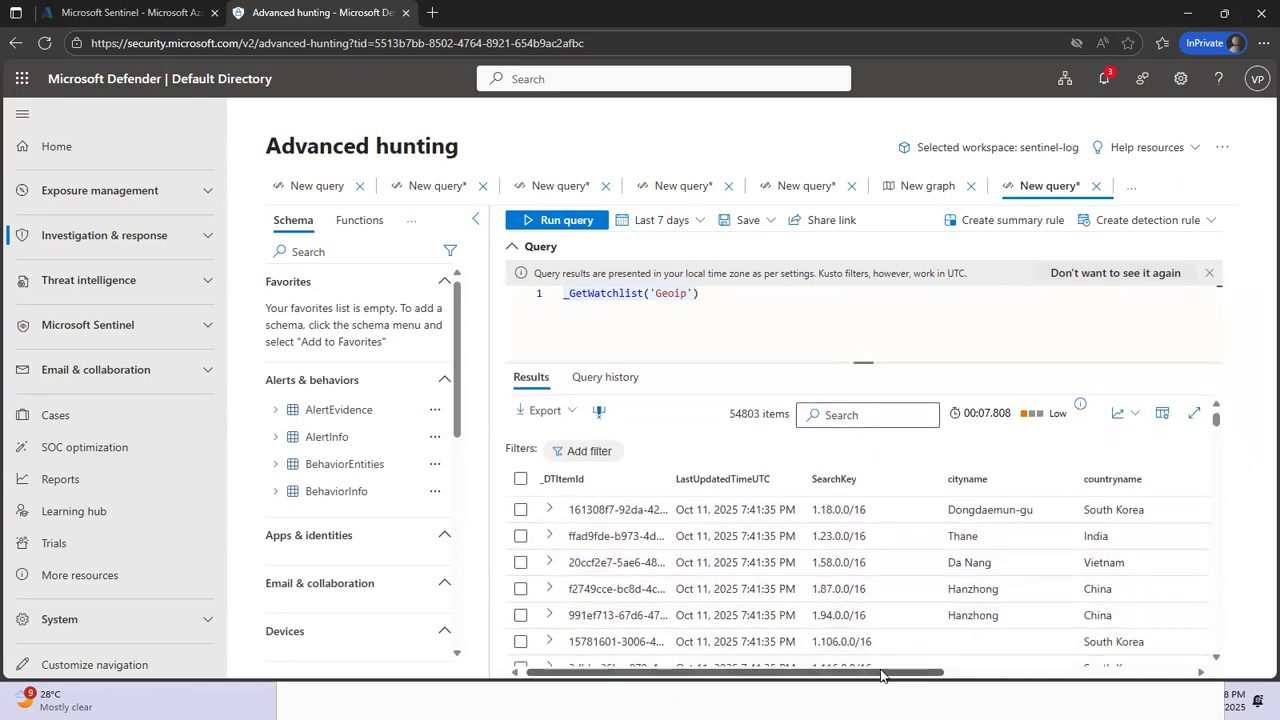
pyautogui.moveTo(881, 674); pyautogui.dragTo(915, 674)
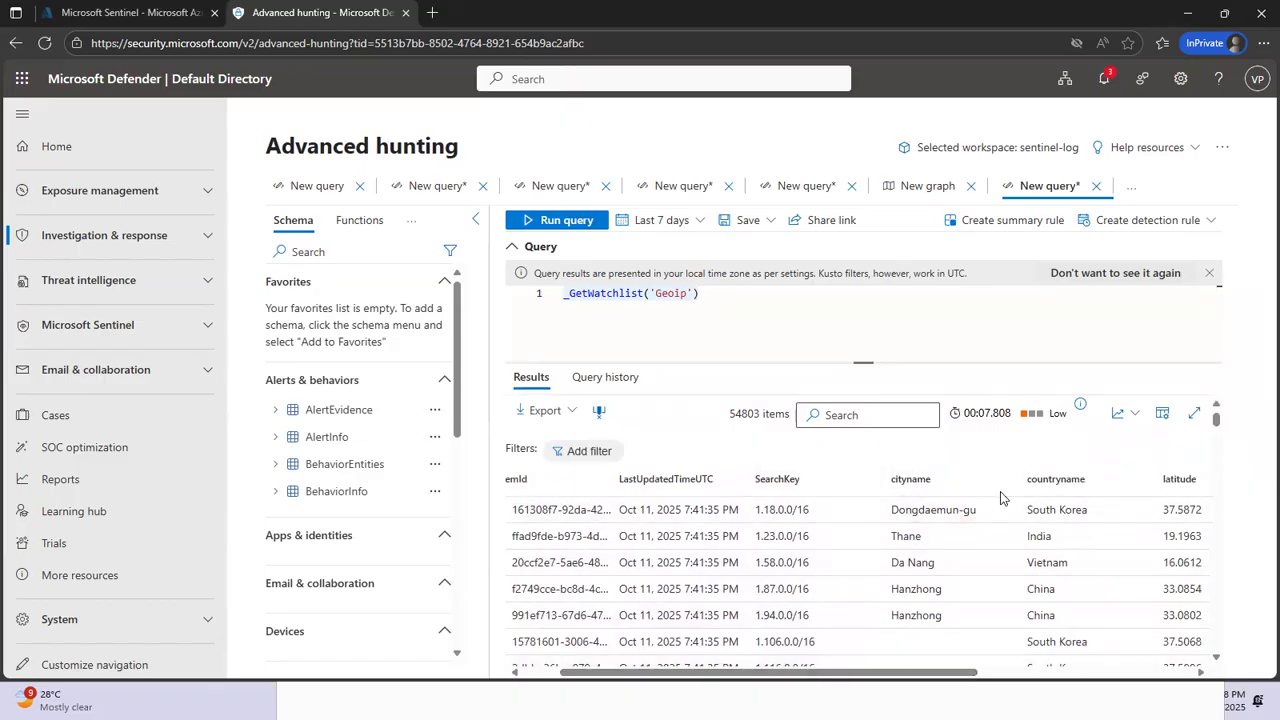
pyautogui.moveTo(947, 668); pyautogui.dragTo(910, 673)
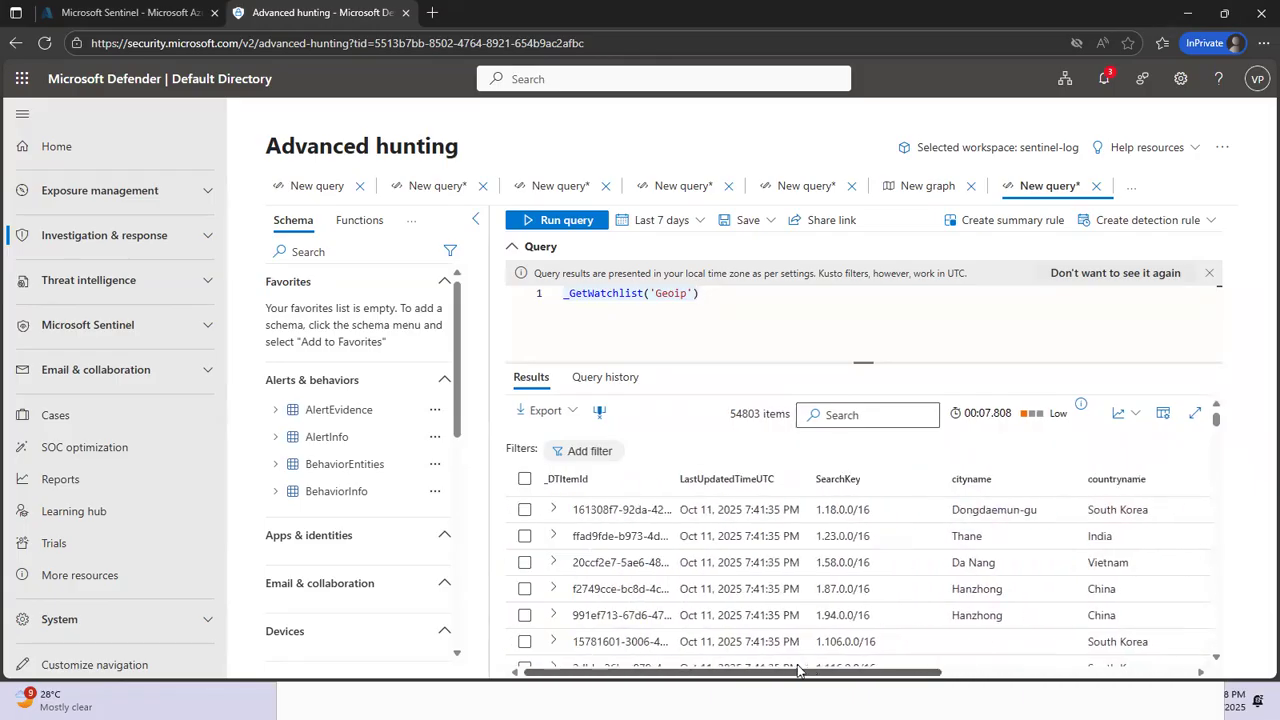
# Expand the first Geoip record, examine its location, coordinates and network fields, and collapse it
pyautogui.click(555, 510)
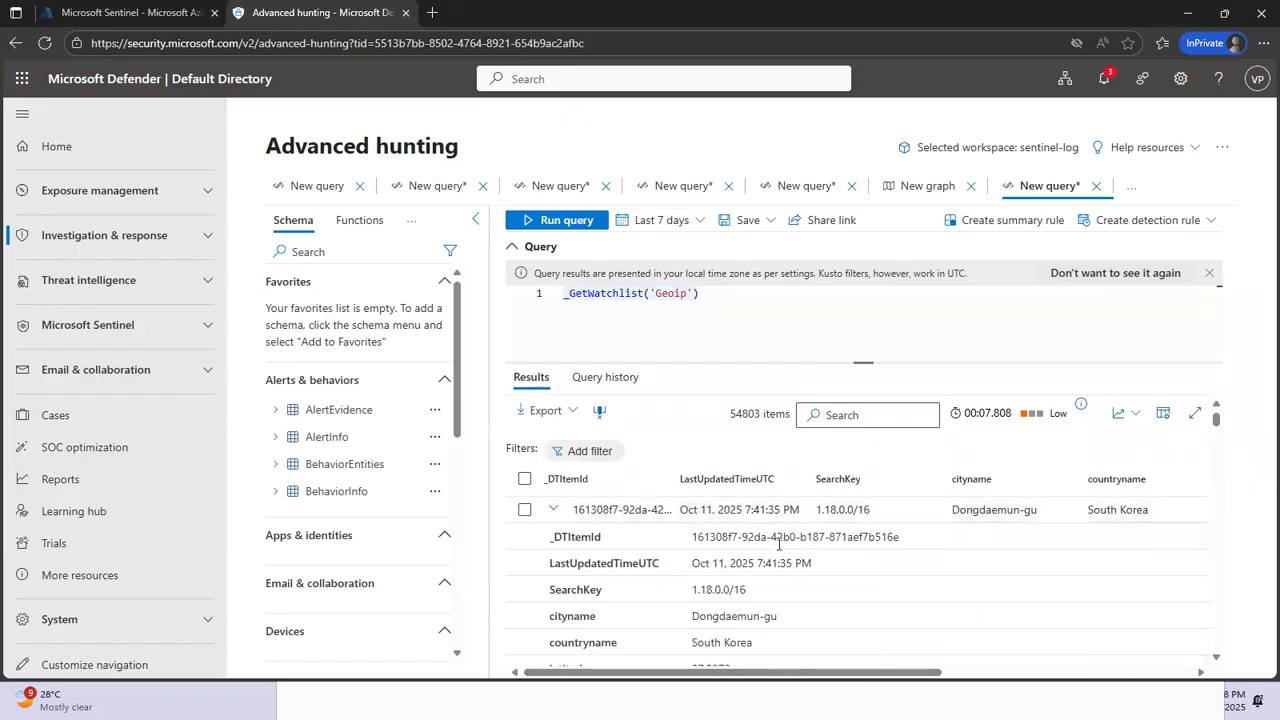
pyautogui.click(555, 510)
pyautogui.click(555, 510)
pyautogui.scroll(-1, 726, 530)
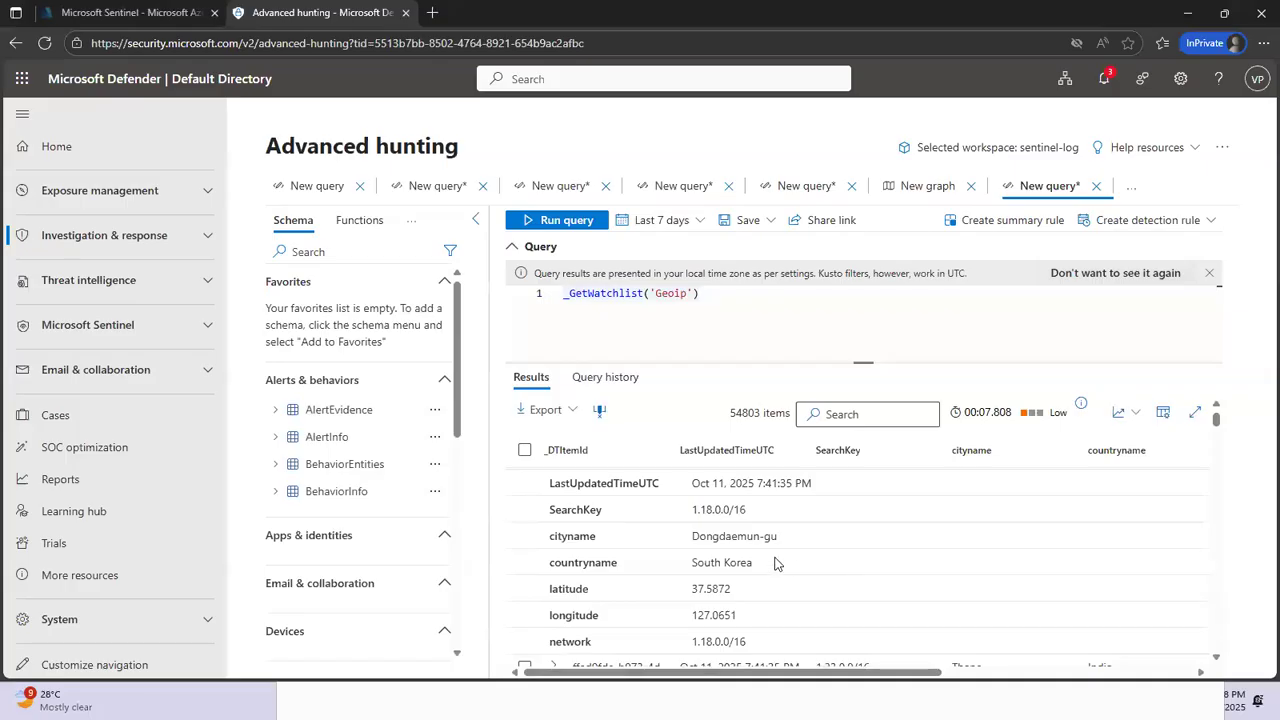
pyautogui.scroll(-1, 815, 556)
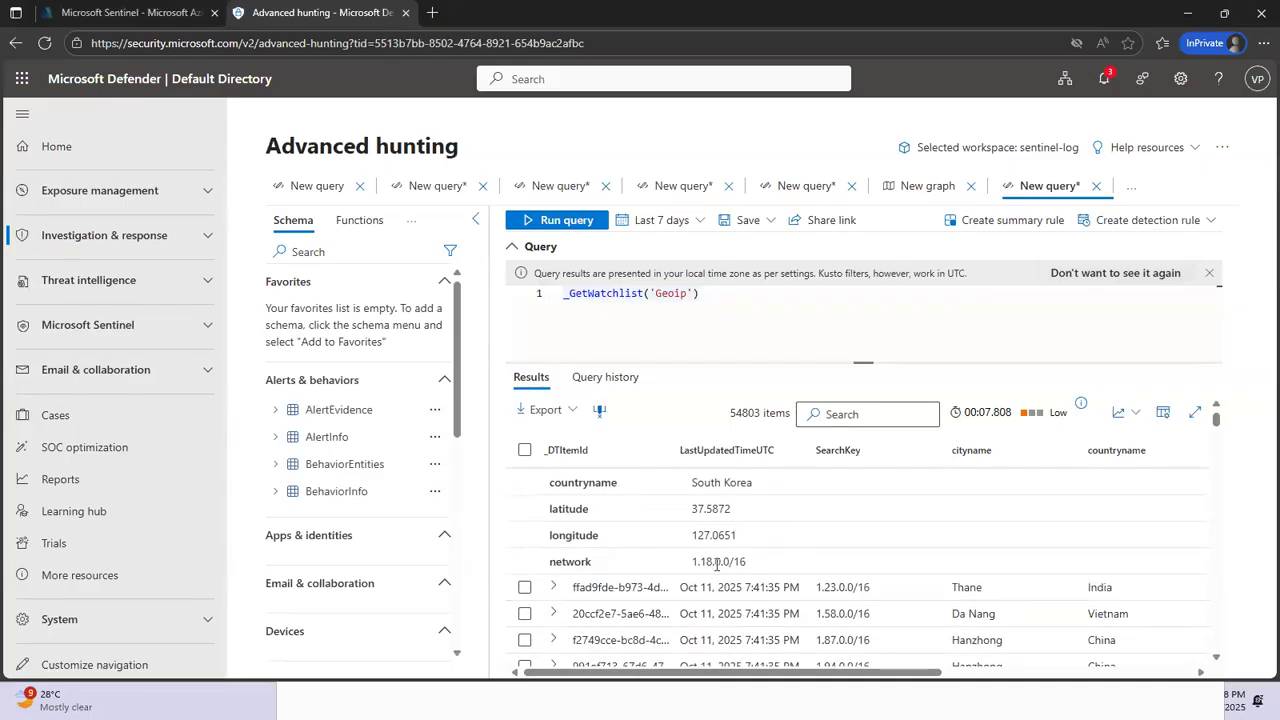
pyautogui.scroll(2, 858, 565)
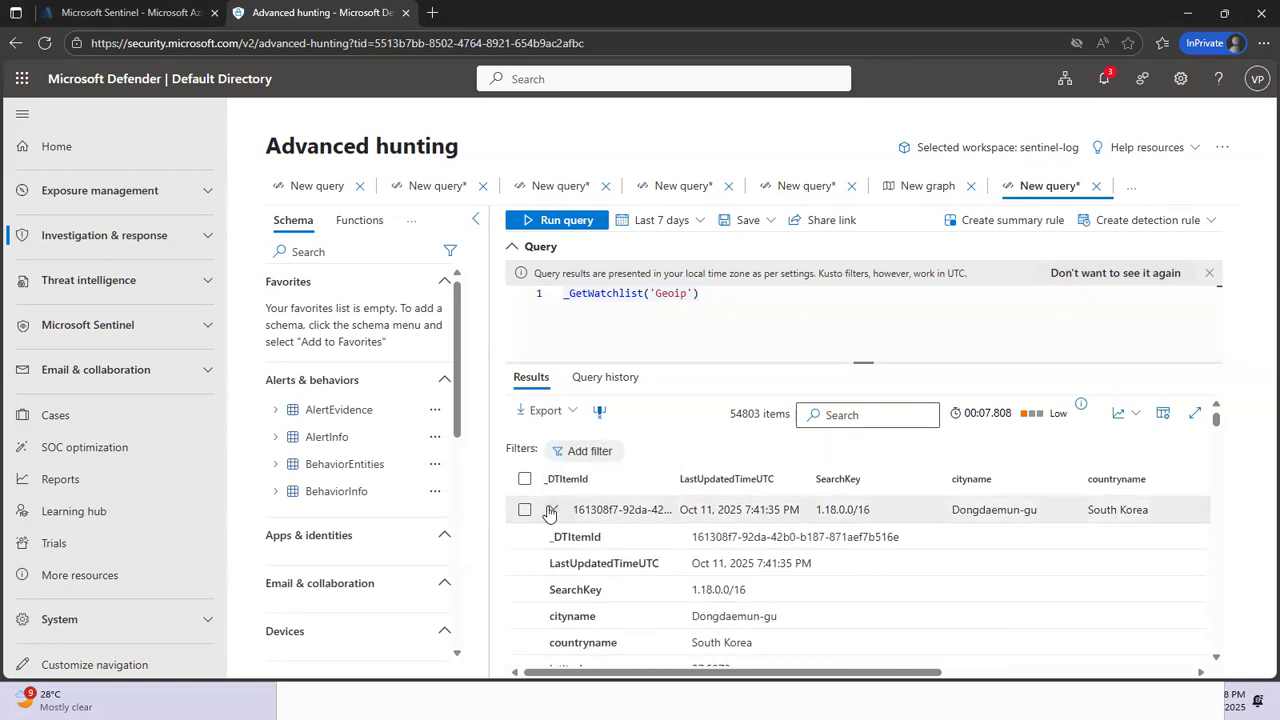
pyautogui.click(757, 596)
pyautogui.moveTo(857, 671)
pyautogui.mouseDown()
pyautogui.moveTo(1090, 667)
pyautogui.moveTo(857, 668)
pyautogui.mouseUp()
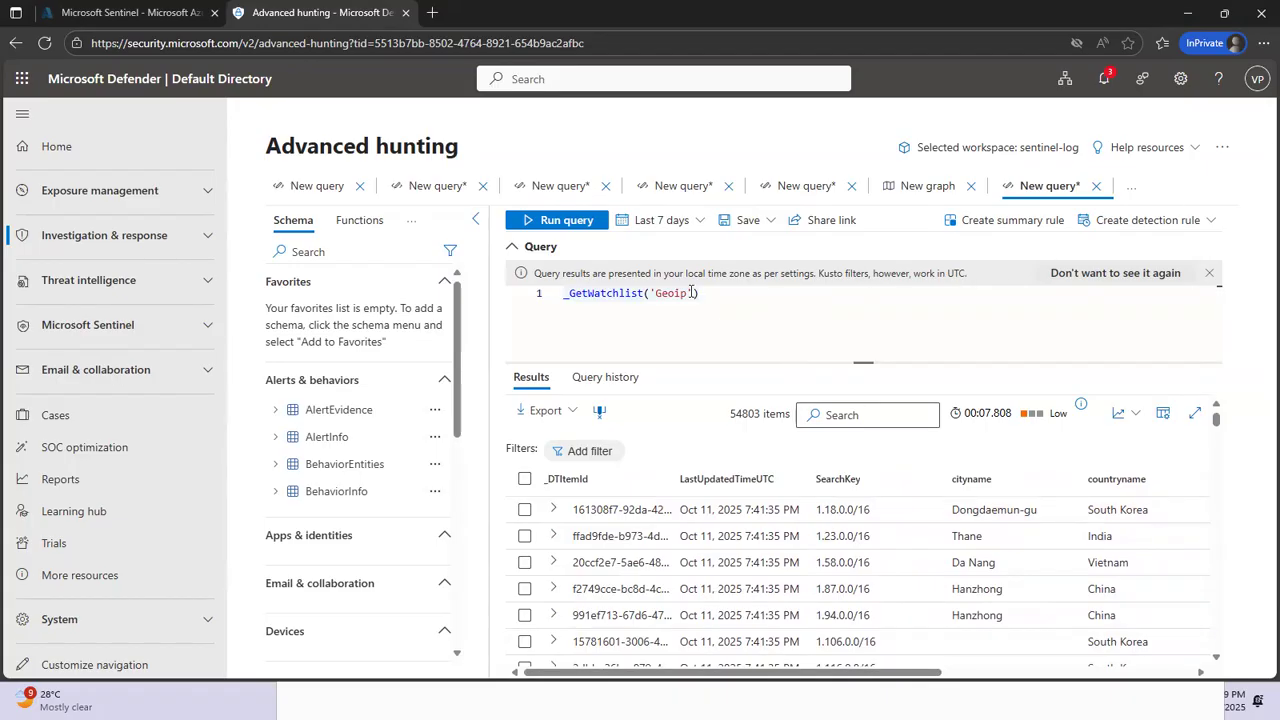
# Replace the query with SecurityEvent | where EventID == 4625, run it, wait for the page to respond and browse the results
pyautogui.moveTo(699, 293); pyautogui.dragTo(558, 293)
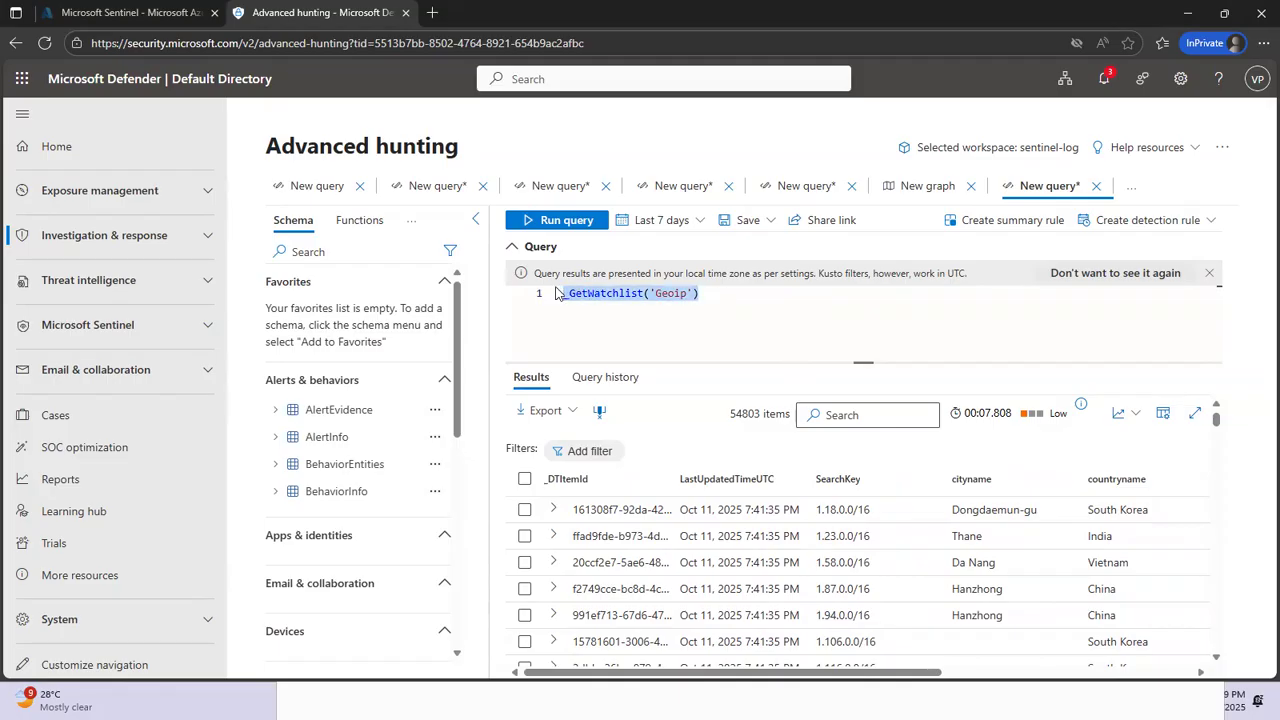
pyautogui.press('BackSpace')
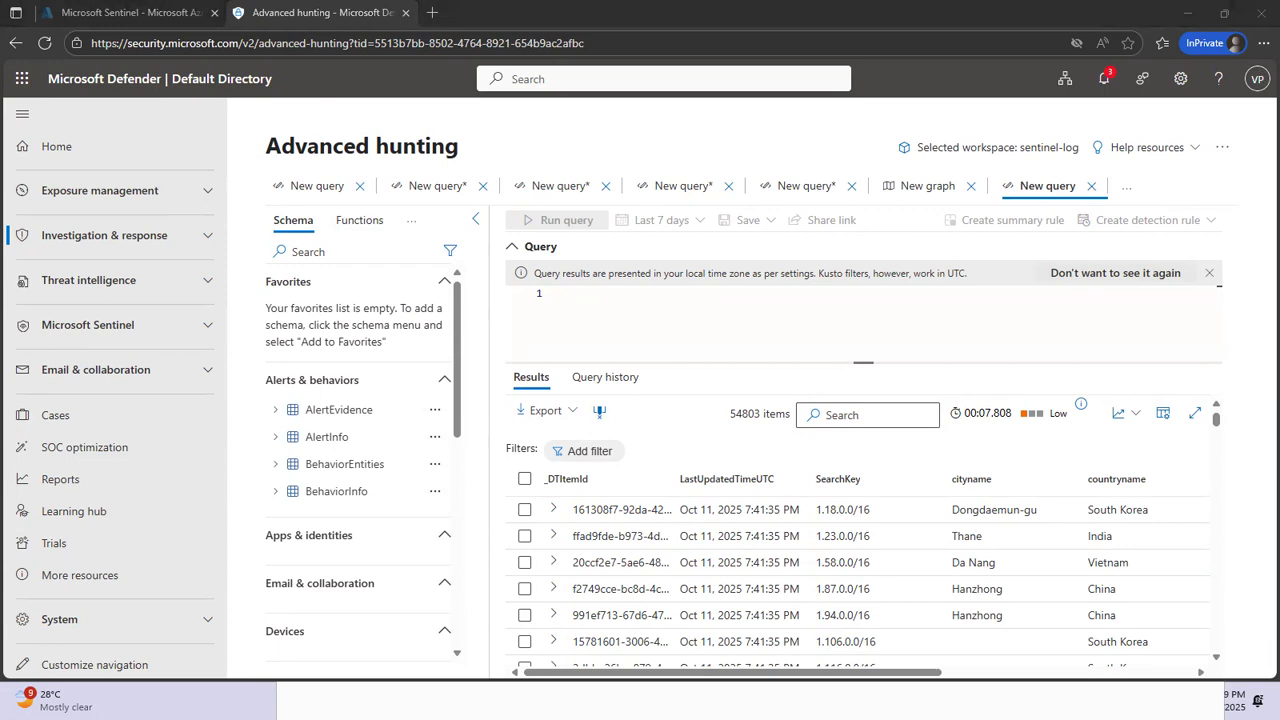
pyautogui.click(569, 292)
pyautogui.rightClick(569, 292)
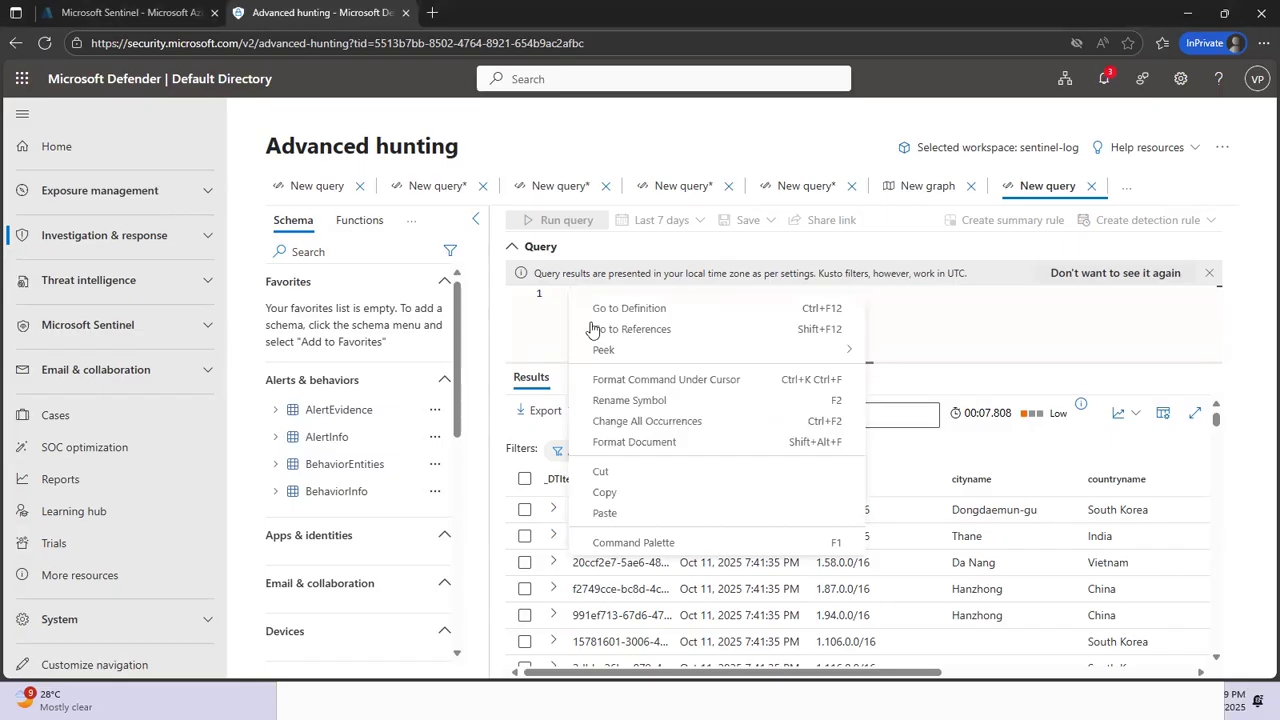
pyautogui.click(604, 512)
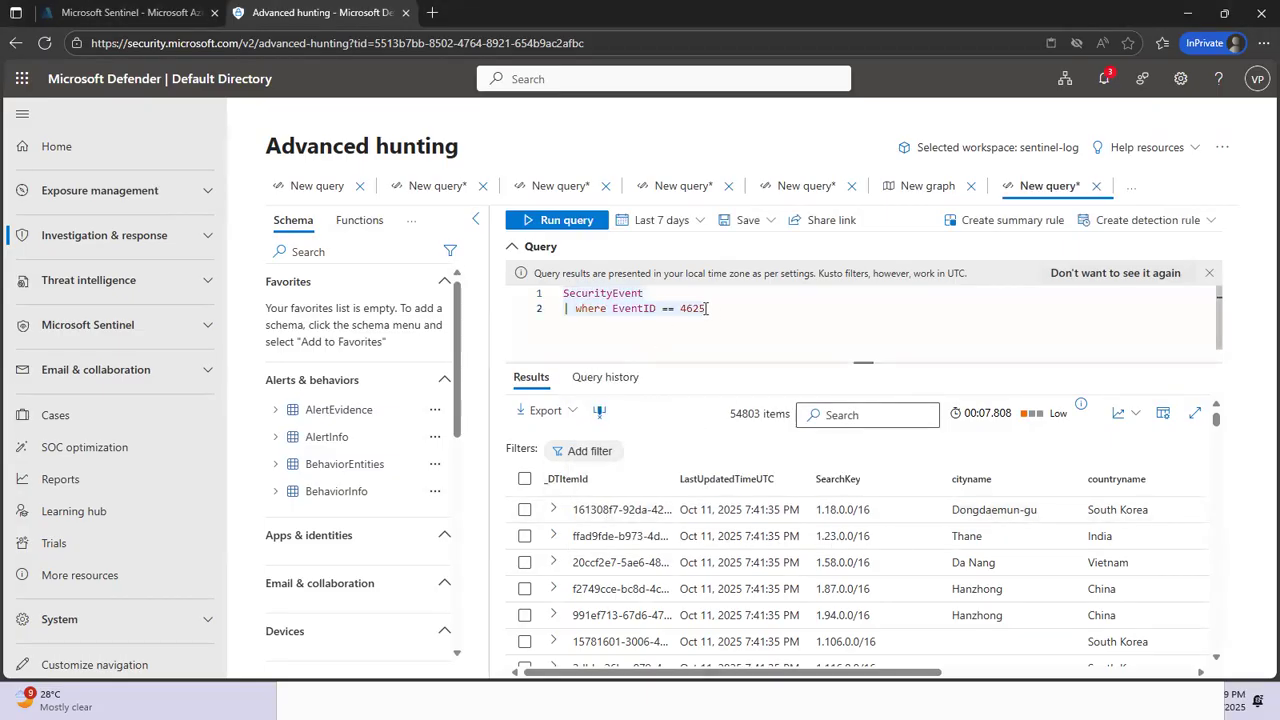
pyautogui.click(572, 220)
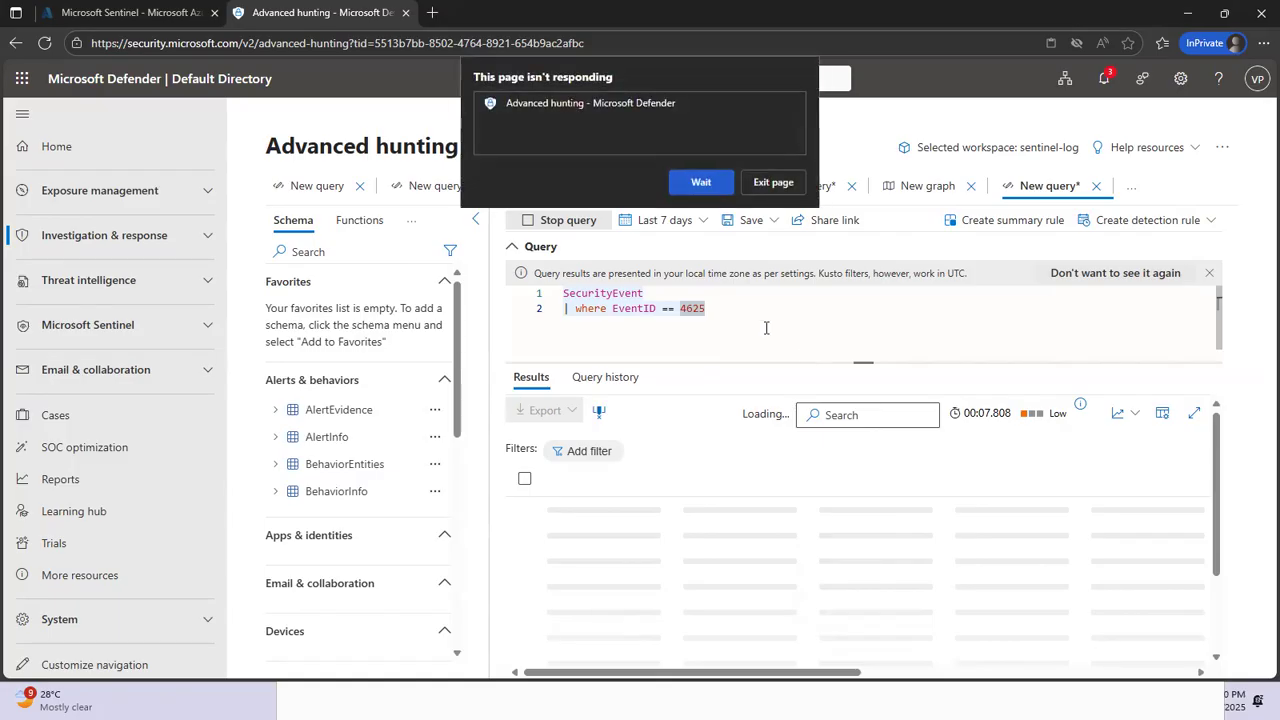
pyautogui.click(702, 183)
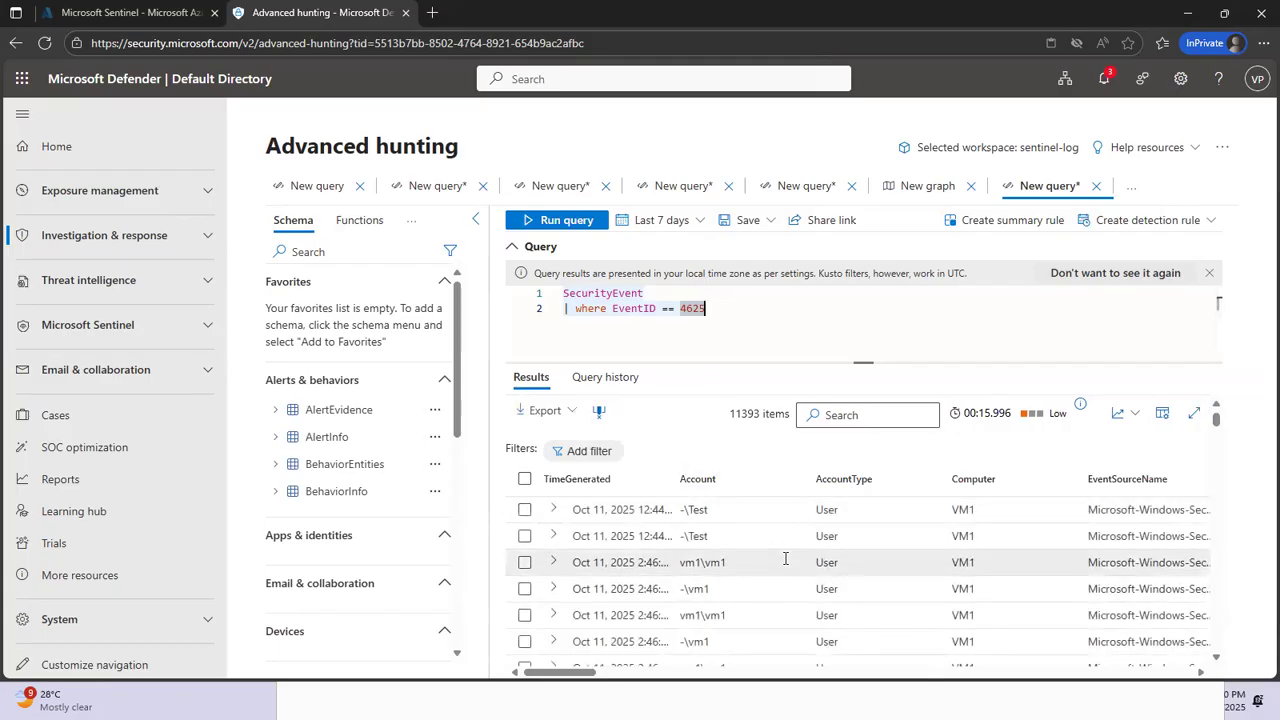
pyautogui.scroll(-3, 718, 606)
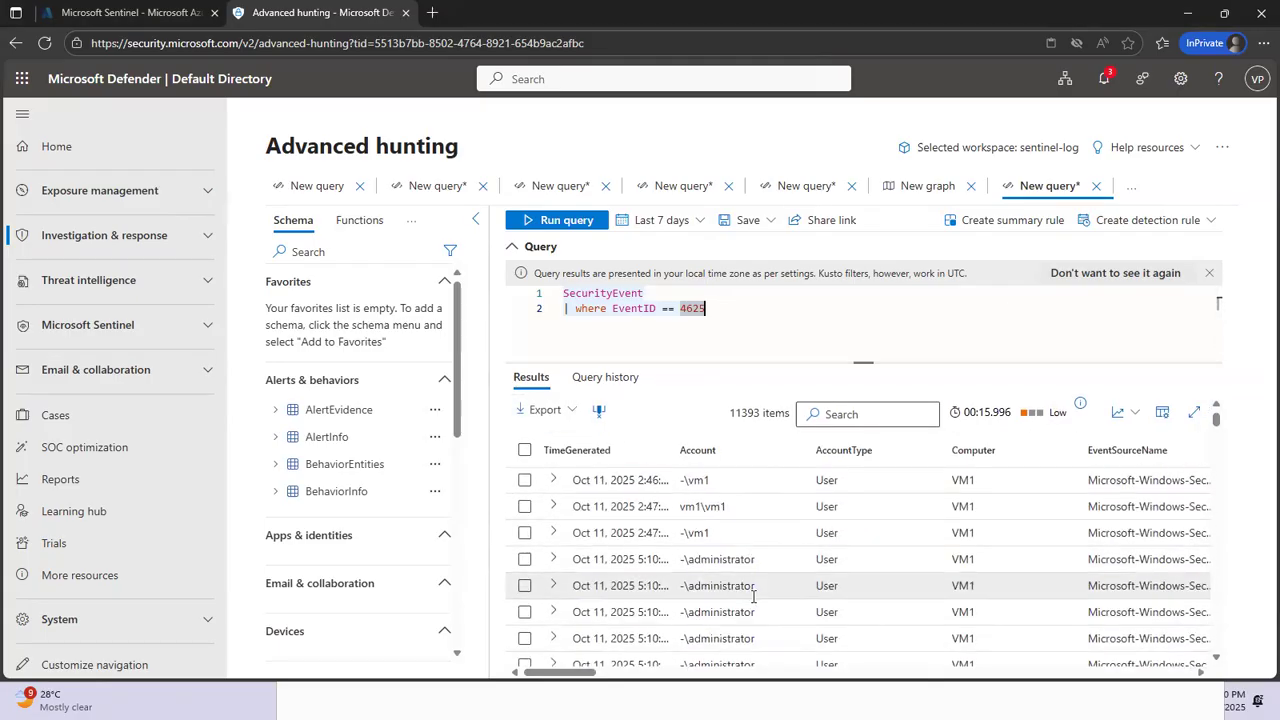
pyautogui.scroll(3, 753, 597)
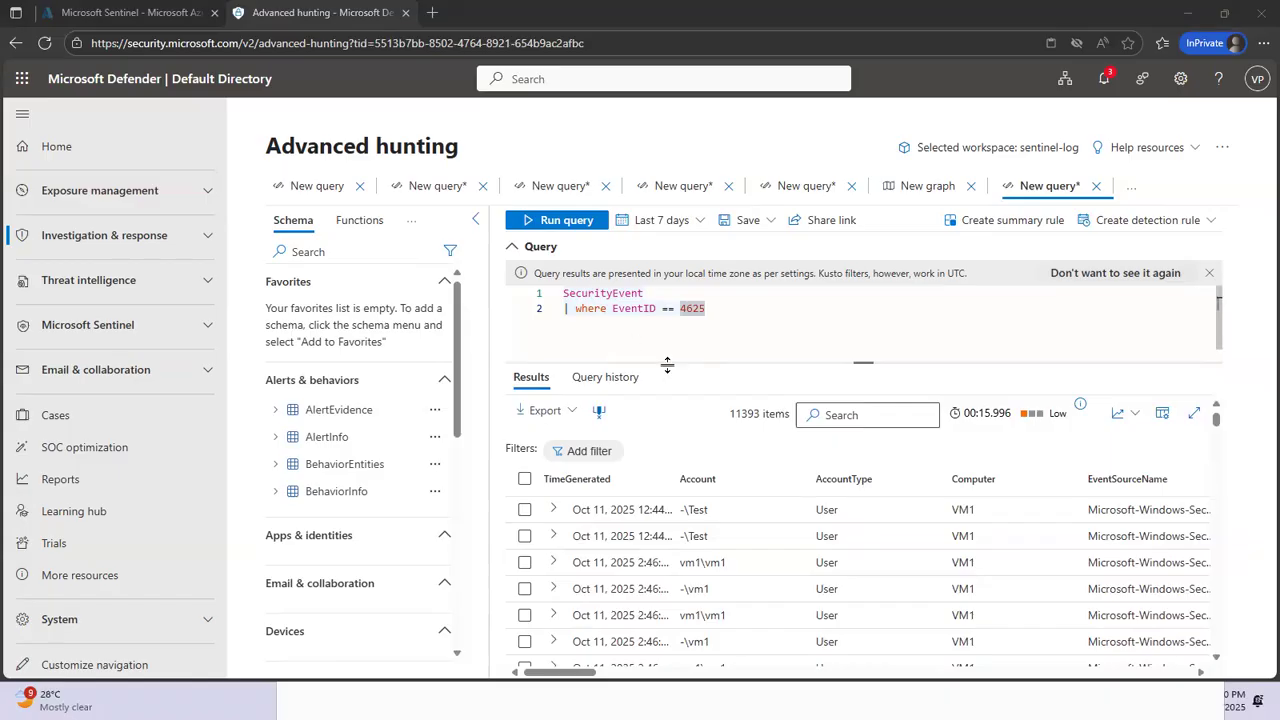
# Replace the query with the EventID 4625 lookup against the 'Geoinfo' watchlist, summarizing Count by AttackerIP, city, country, latitude and longitude, ordered by Count desc
pyautogui.moveTo(740, 314); pyautogui.dragTo(562, 289)
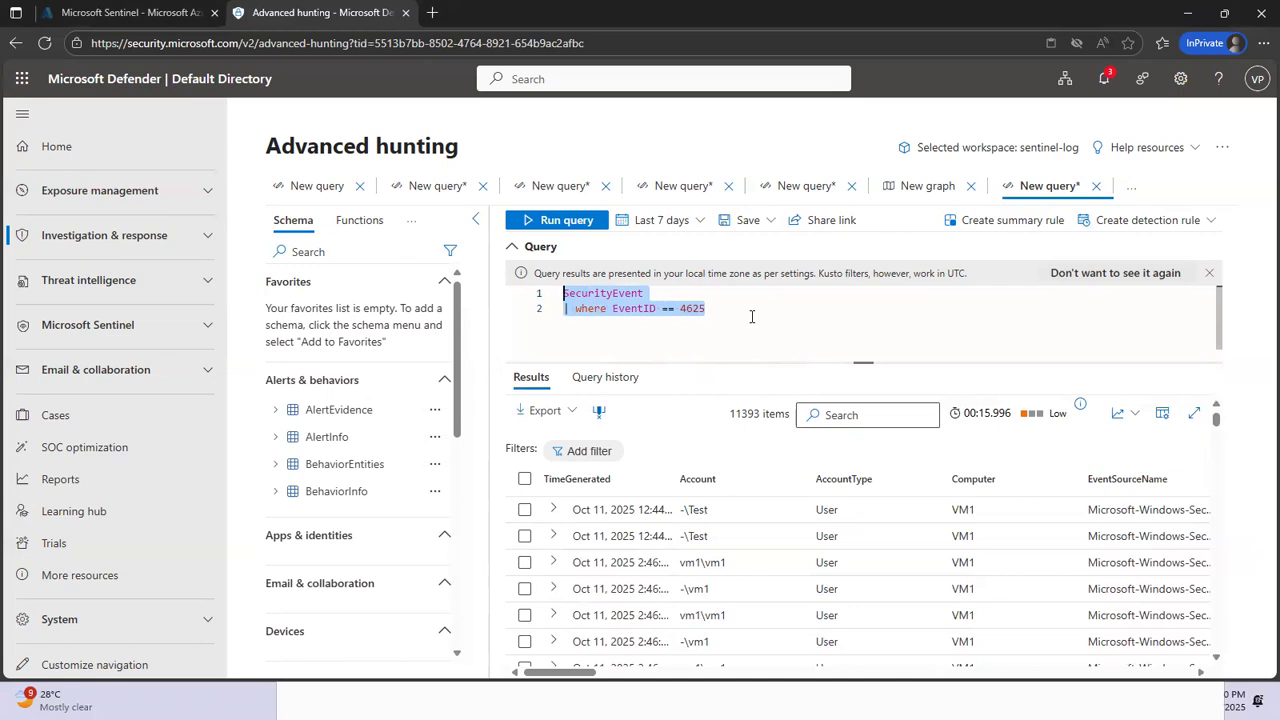
pyautogui.hotkey('ctrl', 'v')
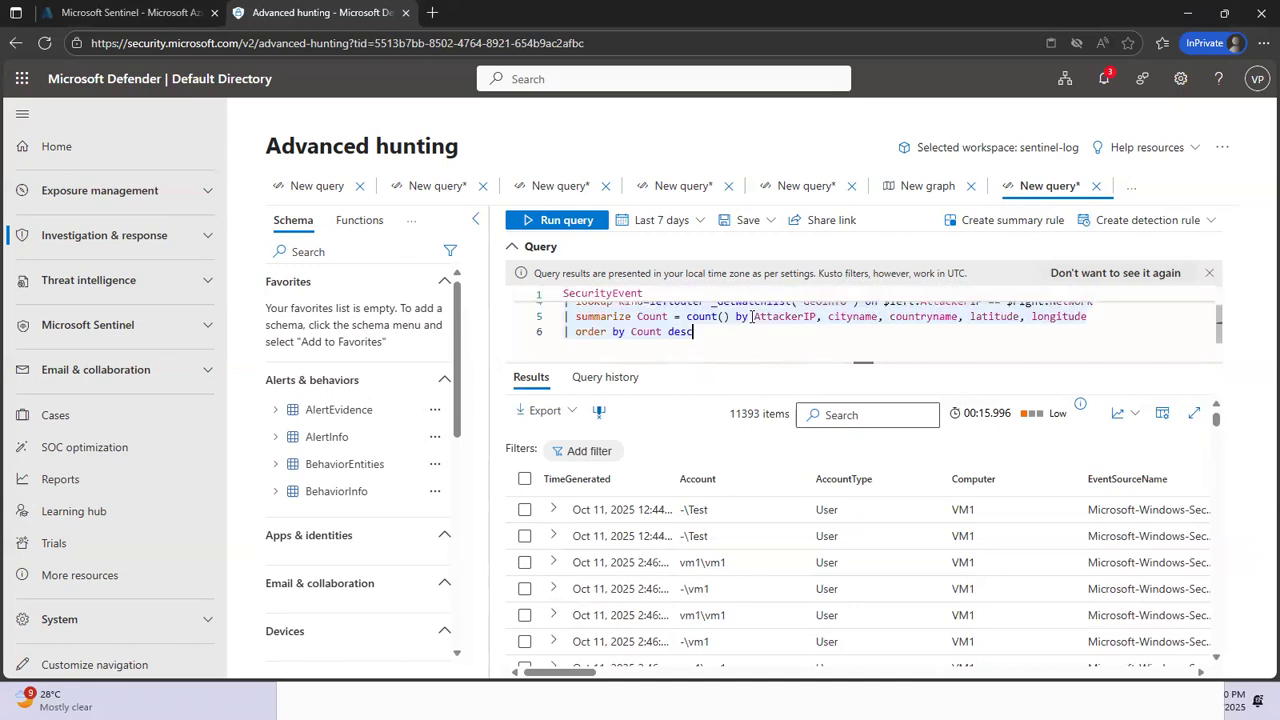
pyautogui.scroll(2, 751, 317)
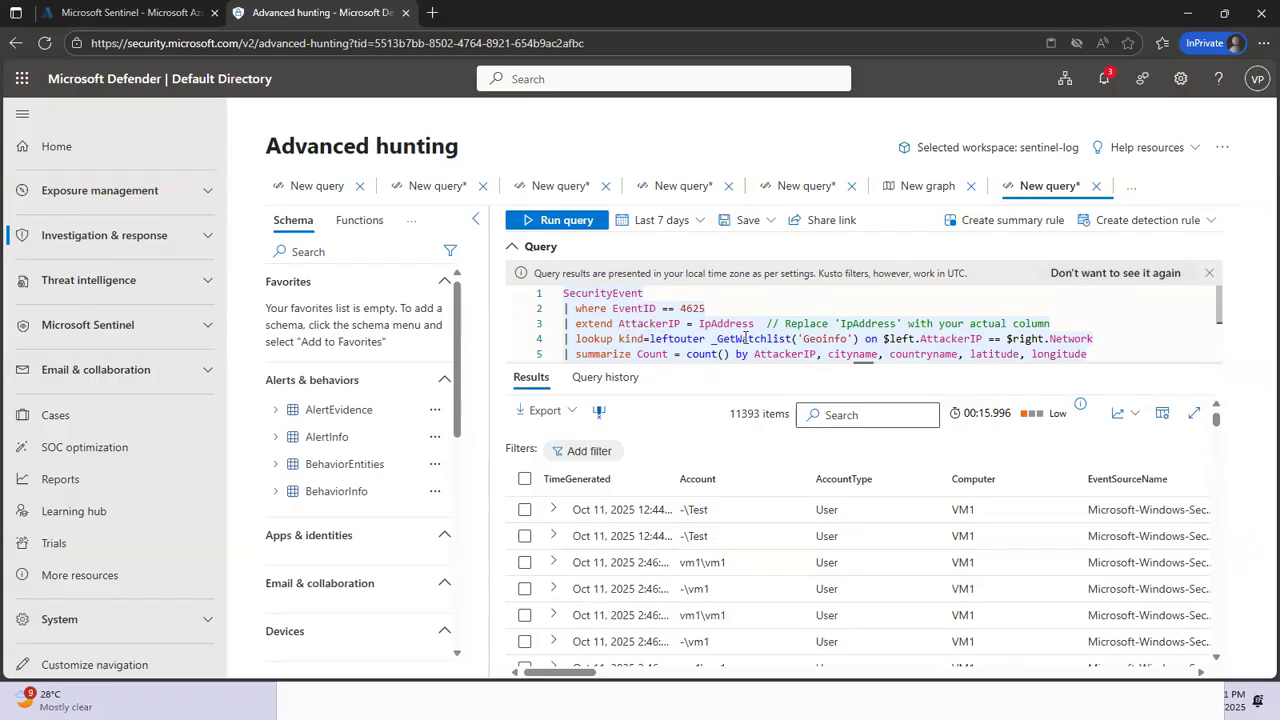
# Change the watchlist name in the lookup line to 'Geoip' and run the query
pyautogui.doubleClick(826, 338)
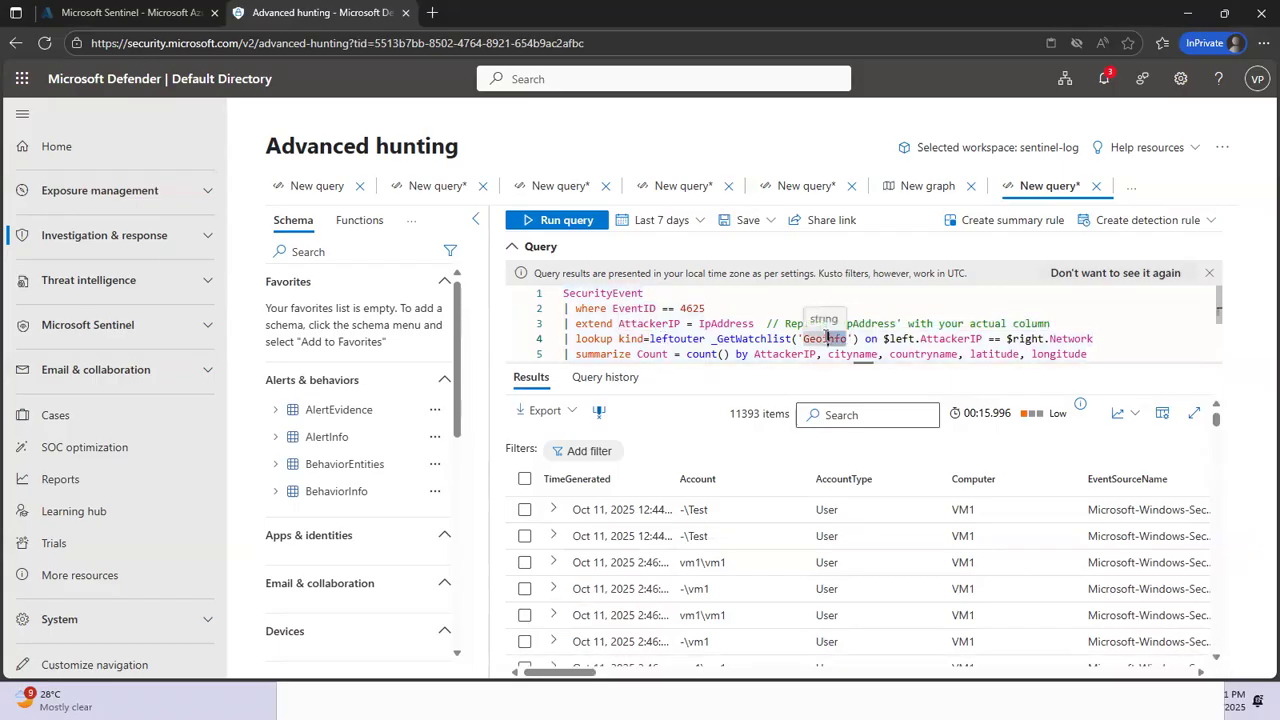
pyautogui.write('ip')
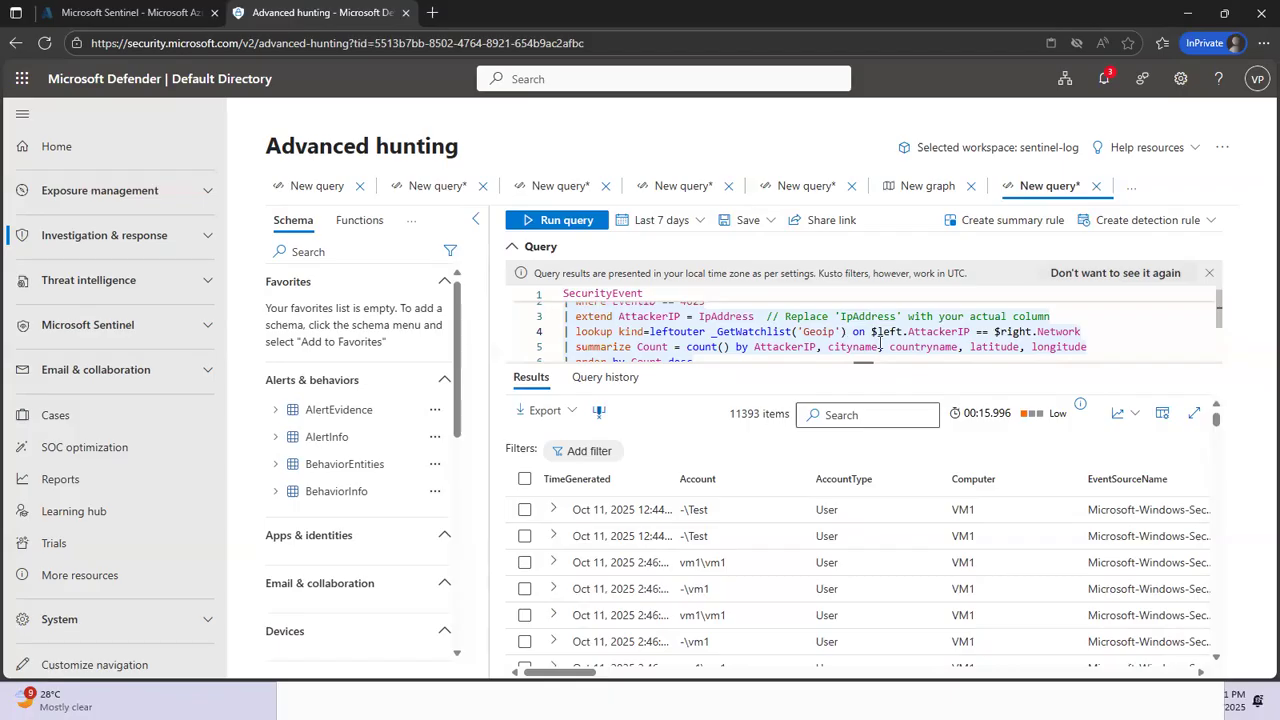
pyautogui.scroll(-1, 880, 343)
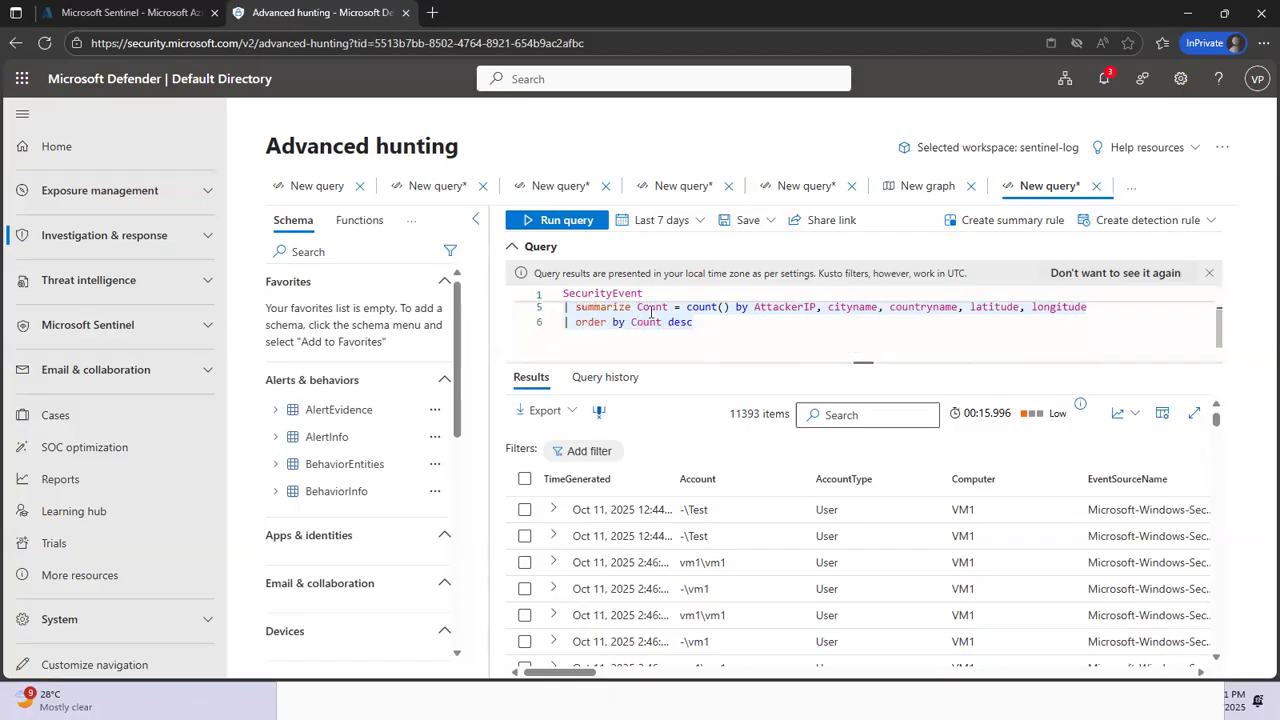
pyautogui.click(570, 226)
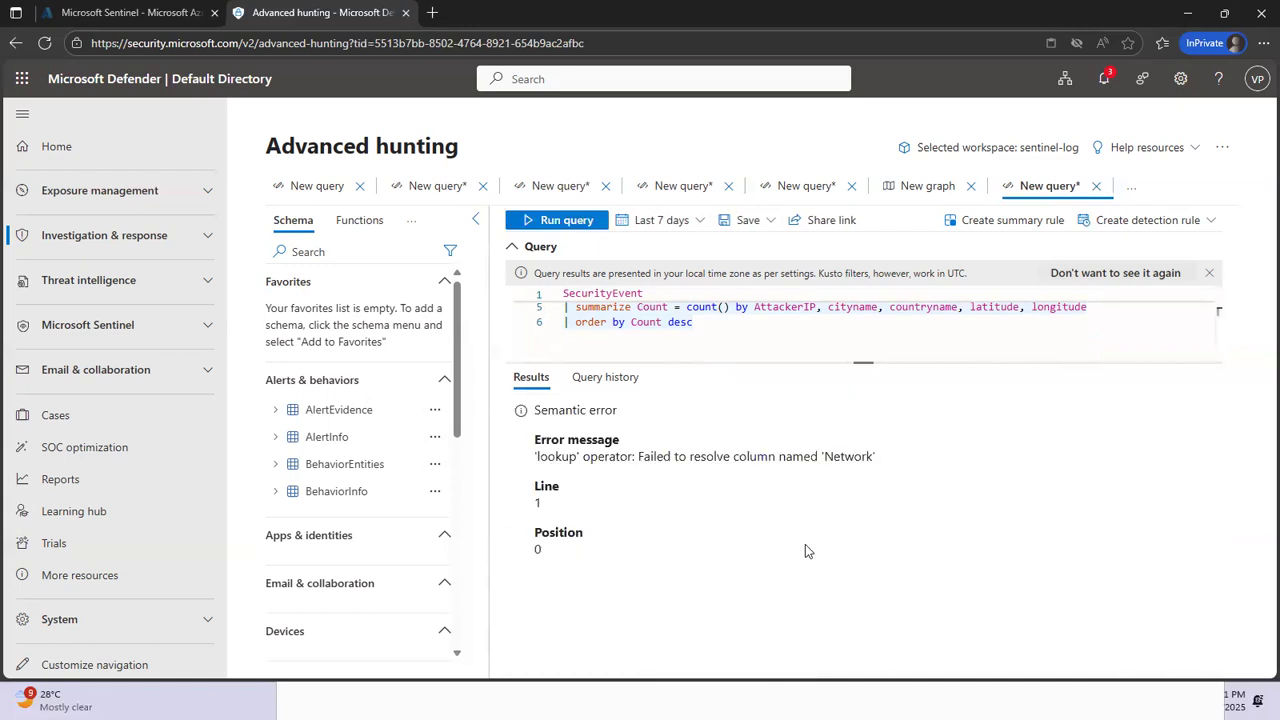
# Change the lookup's right-hand join column to lowercase $right.network and rerun the query
pyautogui.scroll(1, 1013, 331)
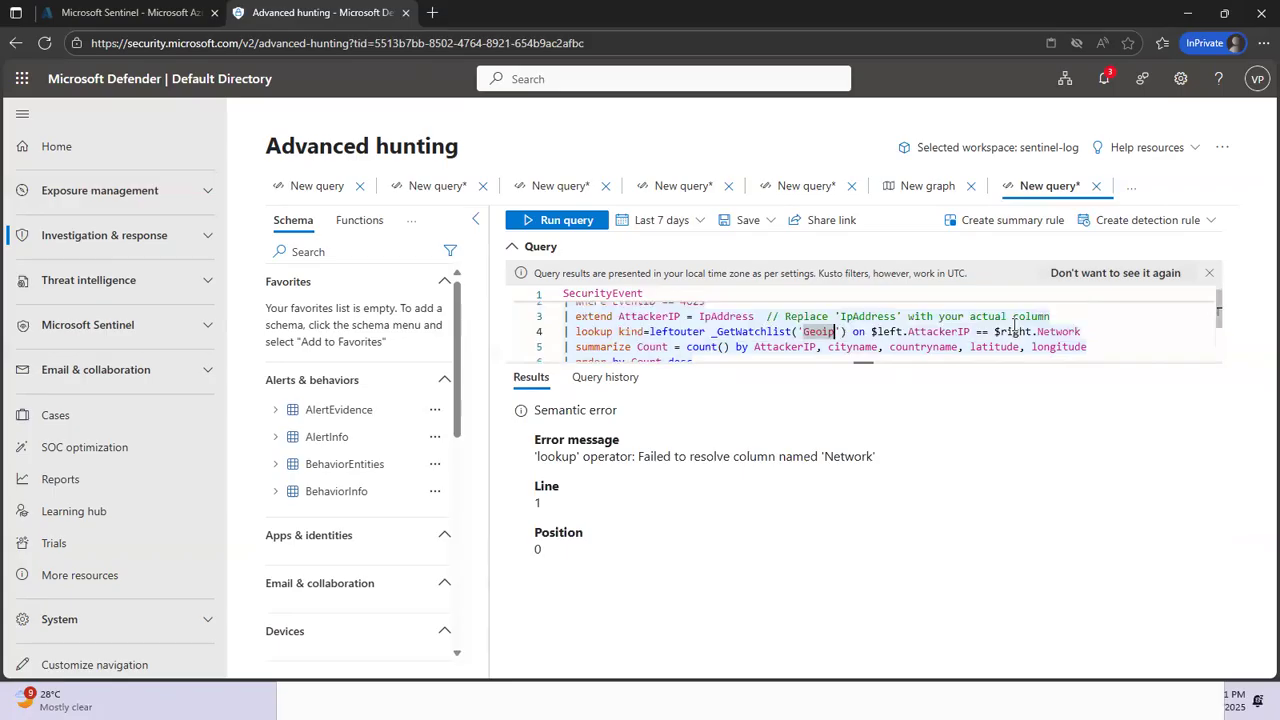
pyautogui.doubleClick(1043, 331)
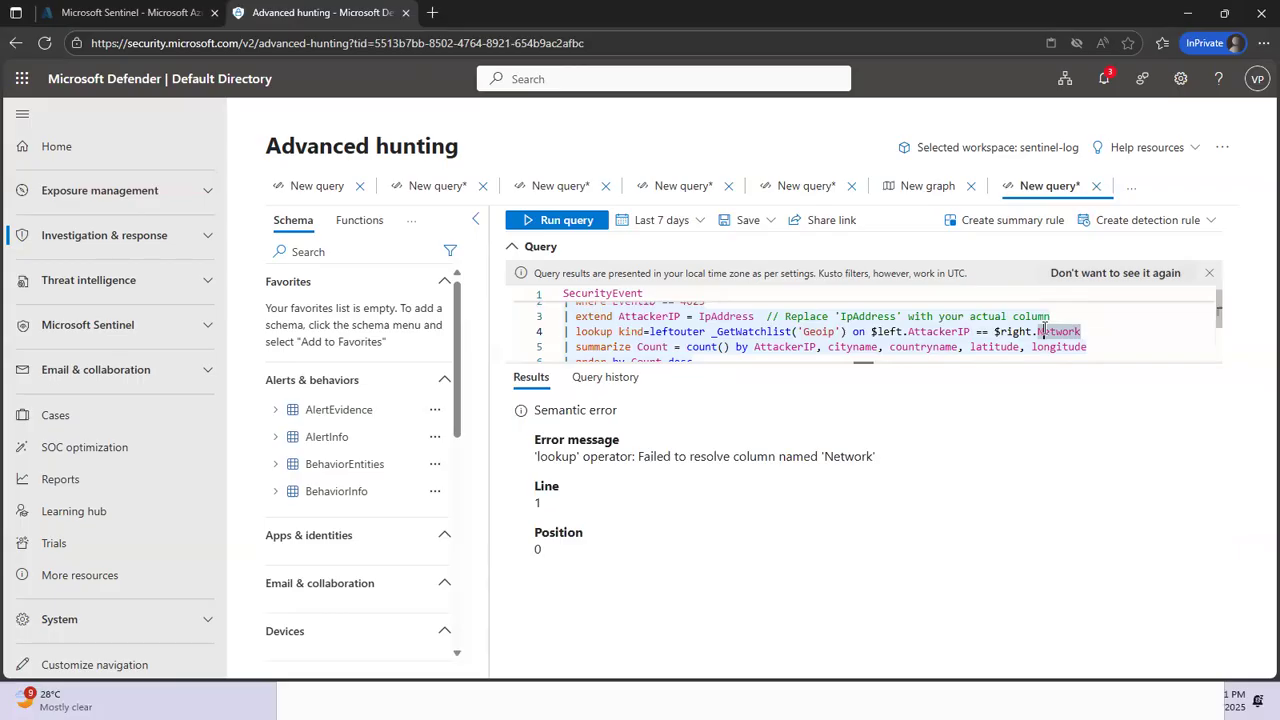
pyautogui.click(1043, 331)
pyautogui.press('BackSpace')
pyautogui.write('n')
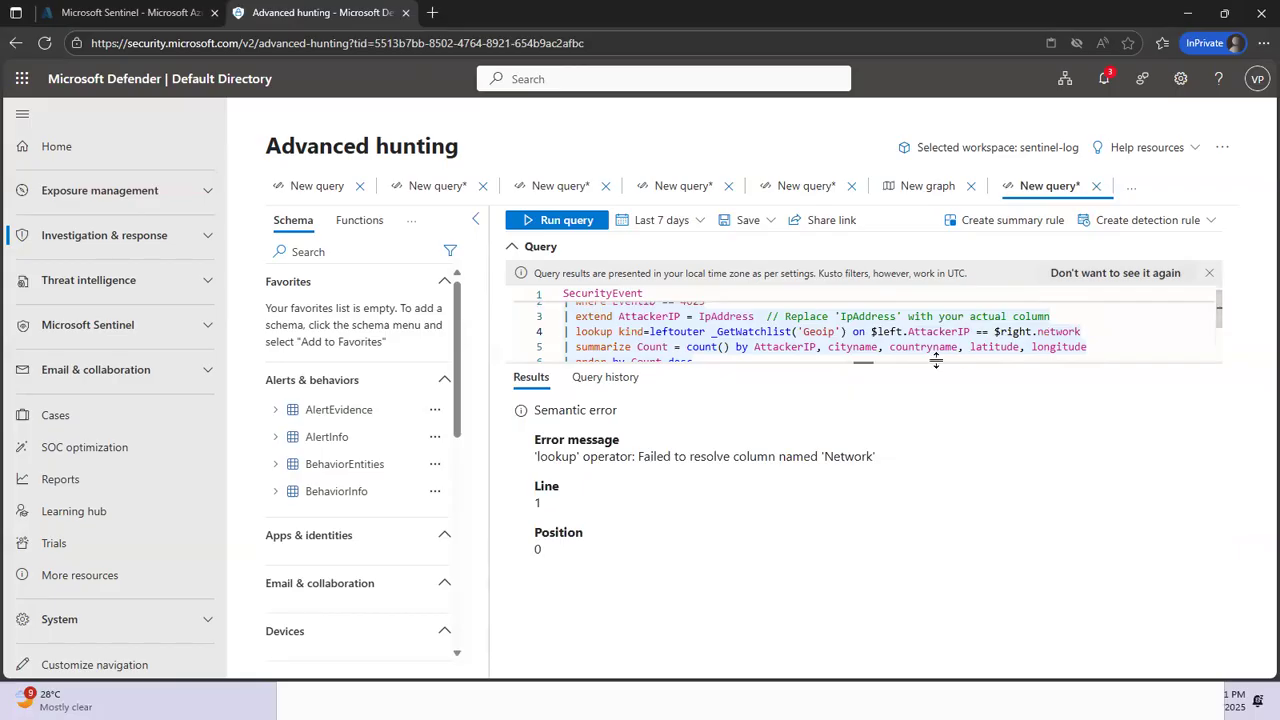
pyautogui.scroll(1, 937, 358)
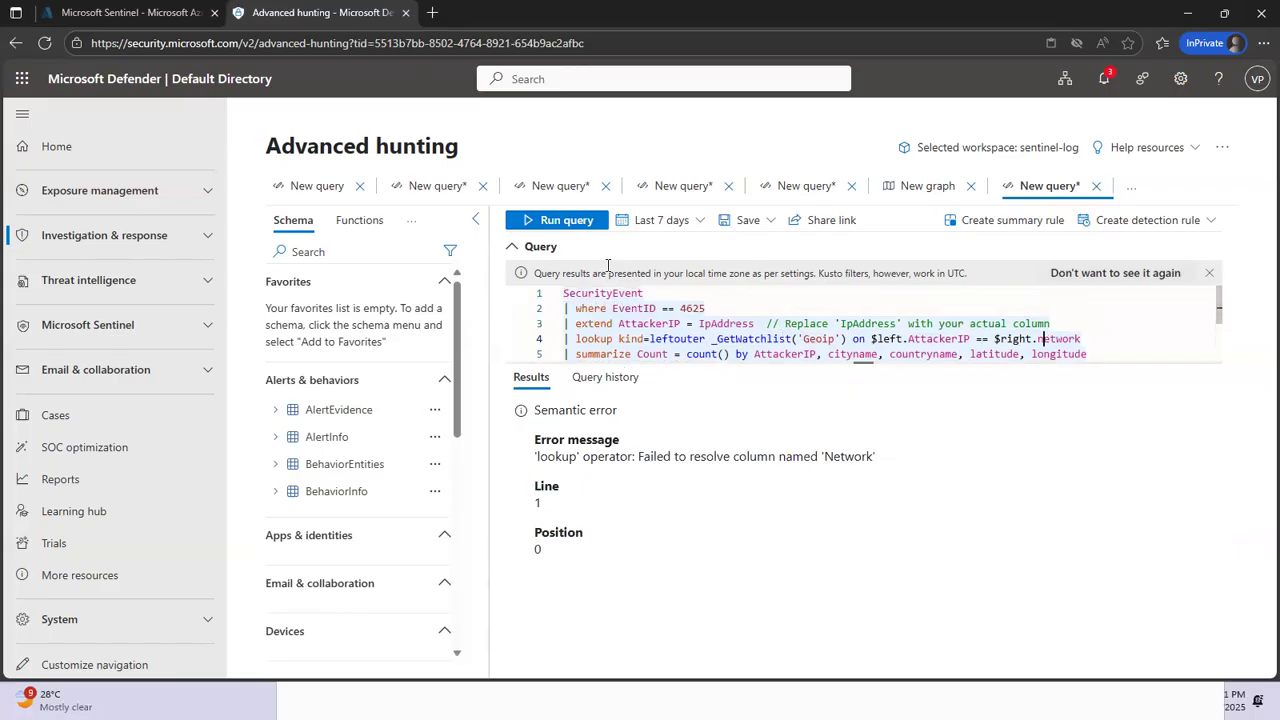
pyautogui.click(560, 219)
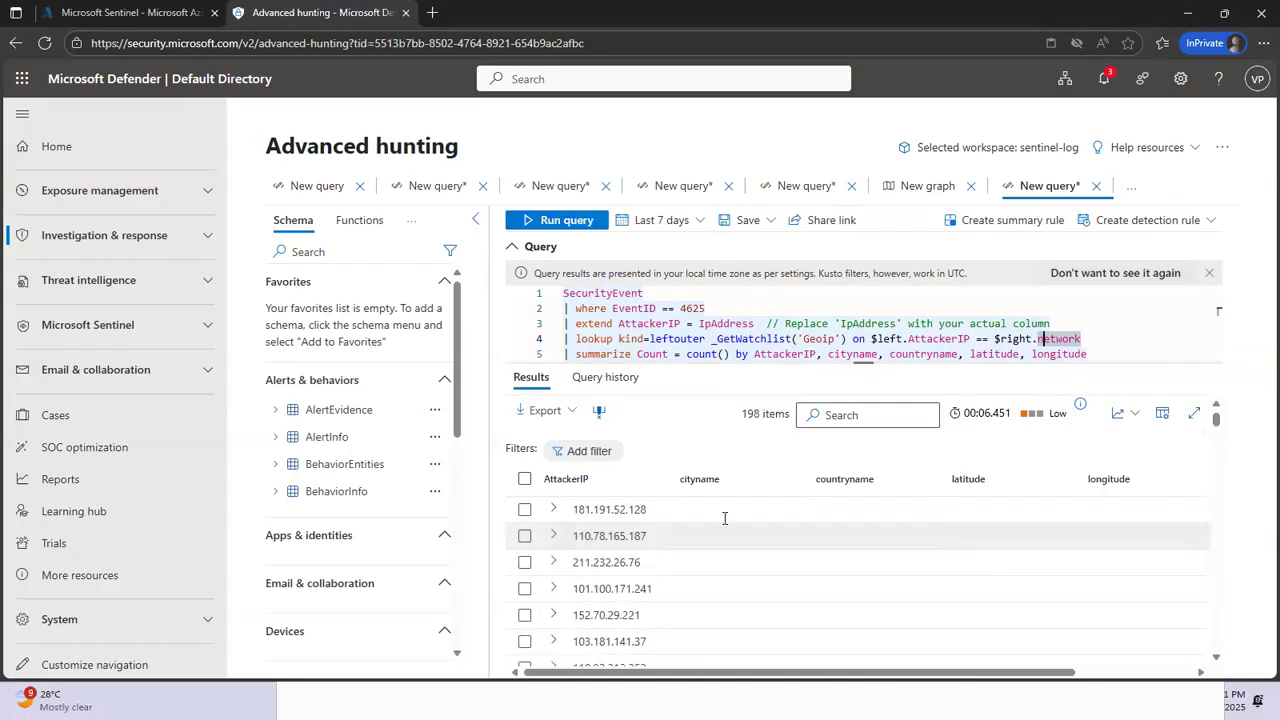
# Expand the first two result records, inspect their AttackerIP and Count fields, and browse the remaining attacker IPs for location data
pyautogui.click(553, 510)
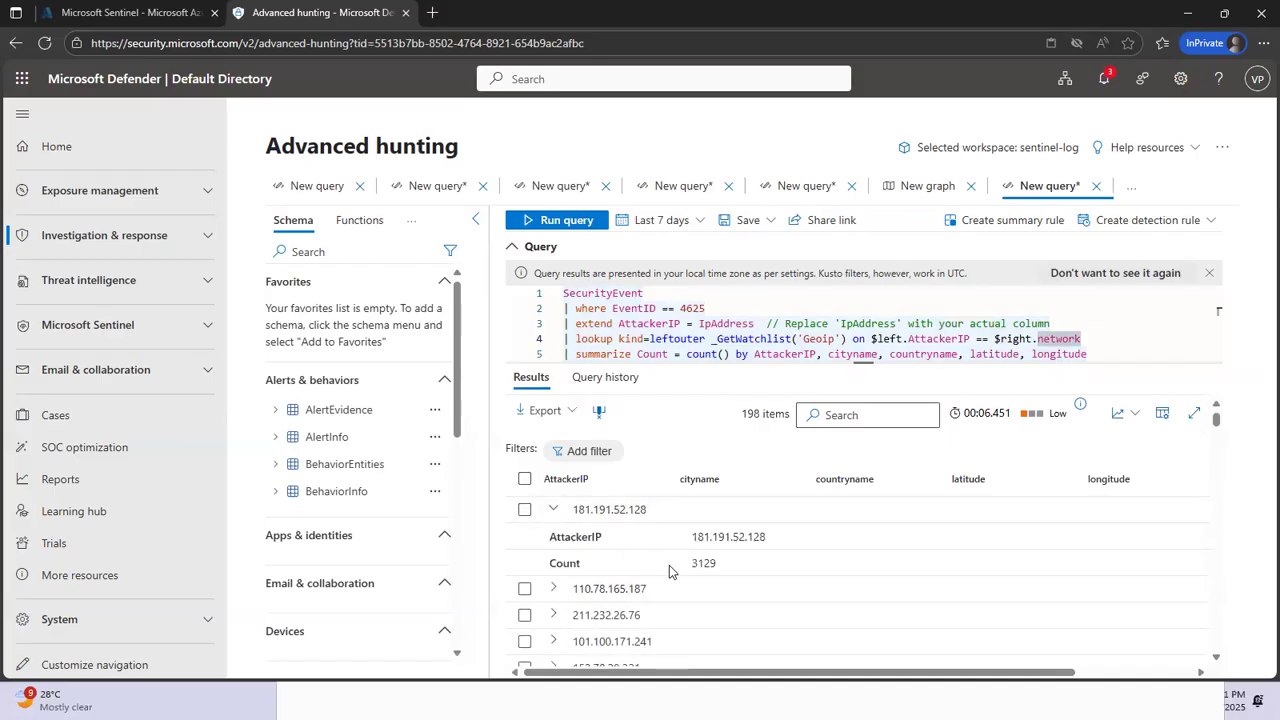
pyautogui.scroll(-2, 728, 552)
pyautogui.scroll(-5, 728, 548)
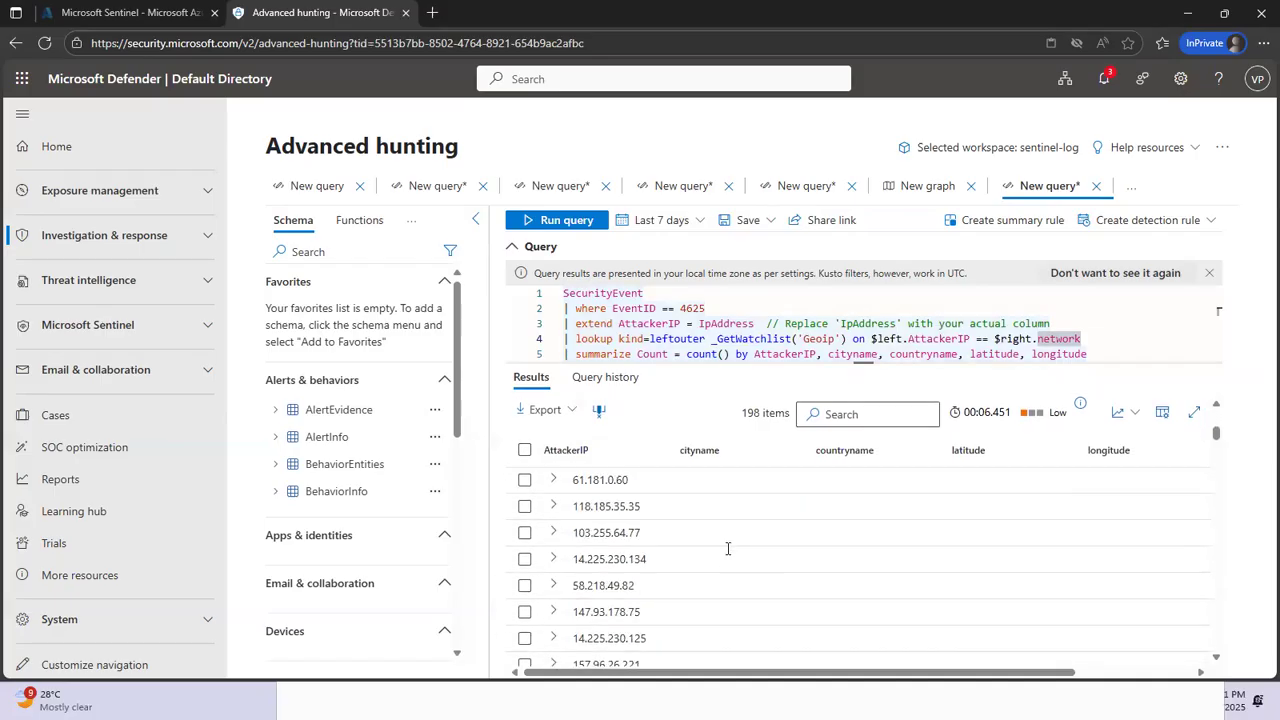
pyautogui.scroll(5, 728, 546)
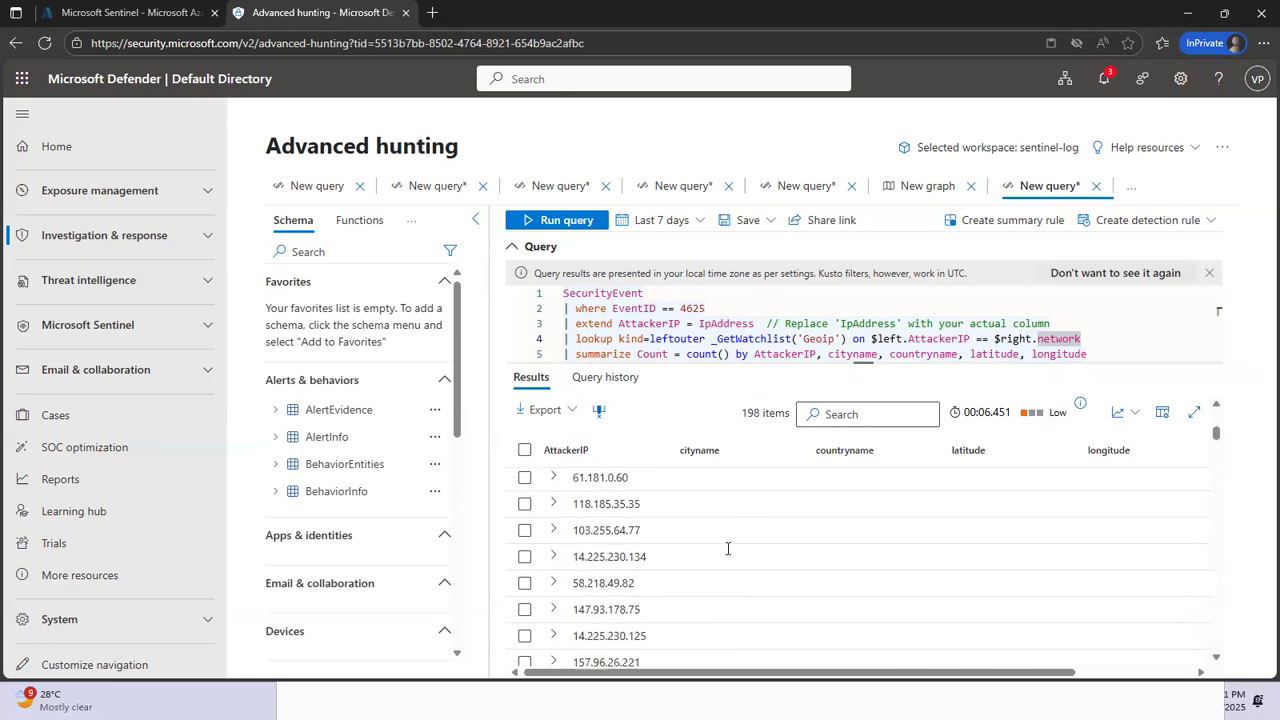
pyautogui.click(556, 509)
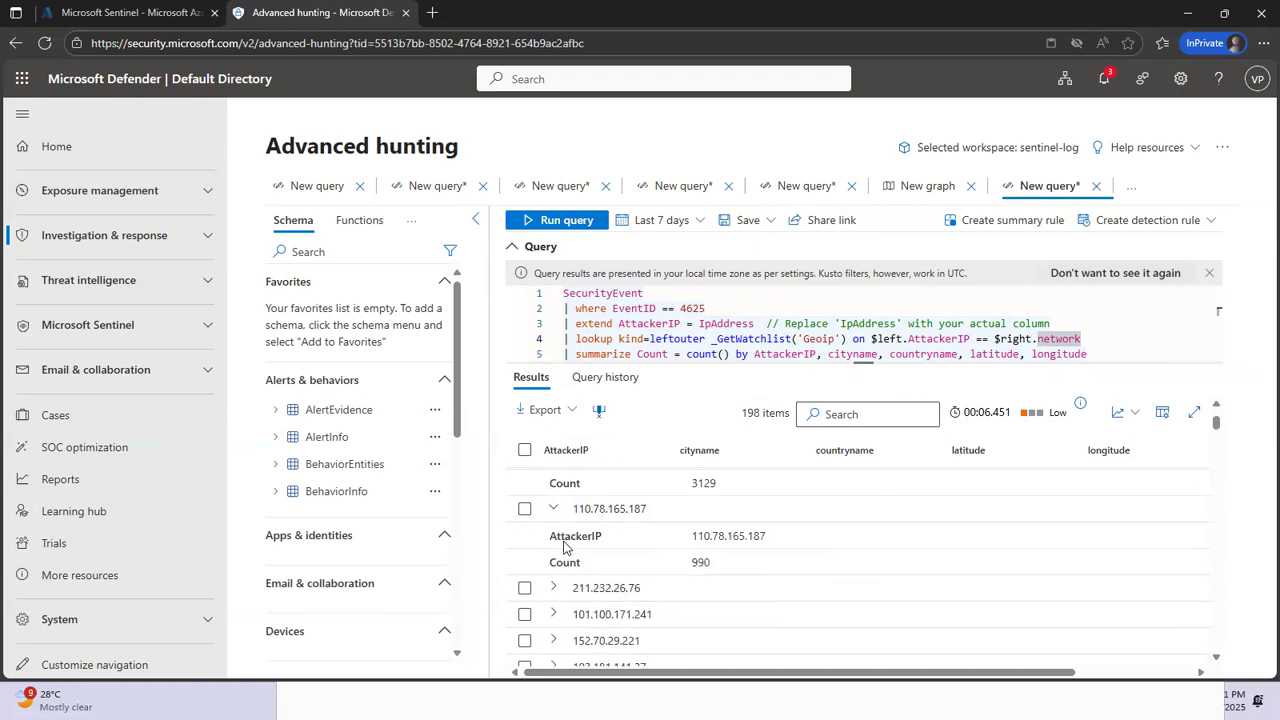
pyautogui.click(552, 510)
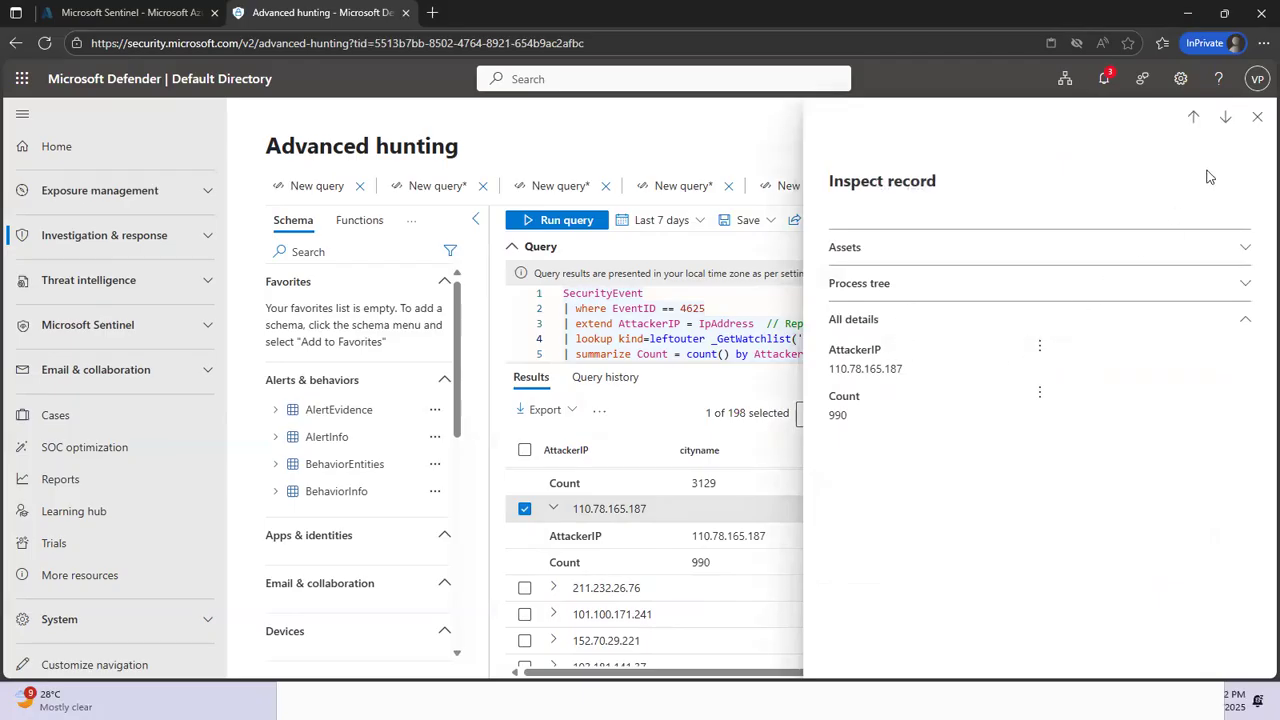
pyautogui.click(1257, 117)
pyautogui.scroll(-4, 704, 603)
pyautogui.scroll(5, 704, 603)
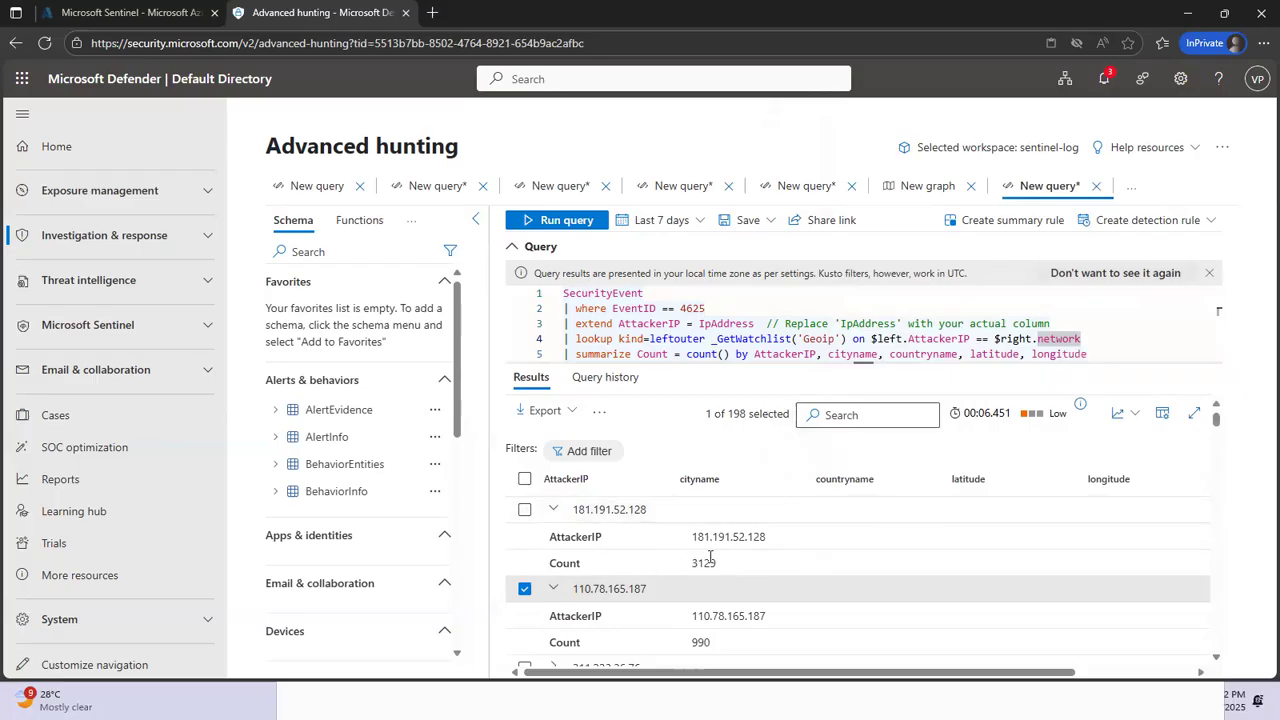
# Examine the Count values of the two expanded records and copy the second record's AttackerIP value
pyautogui.moveTo(728, 565); pyautogui.dragTo(690, 564)
pyautogui.click(754, 570)
pyautogui.scroll(-1, 754, 570)
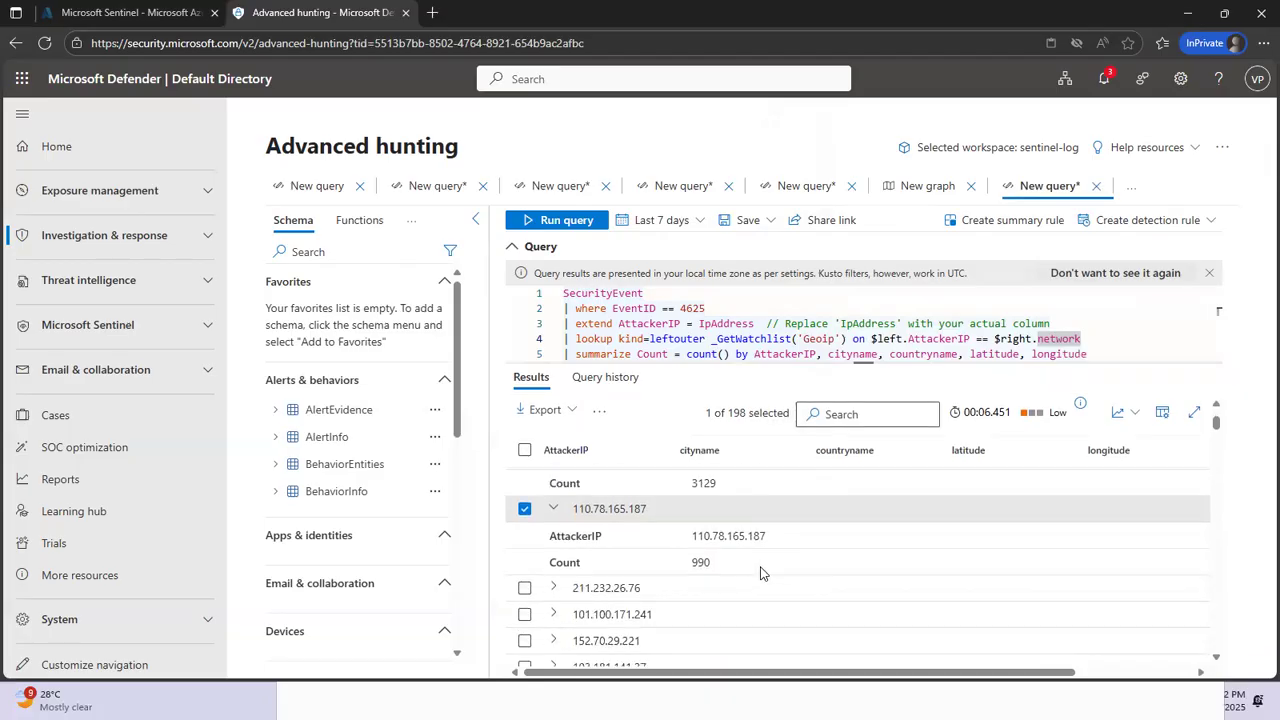
pyautogui.moveTo(768, 537); pyautogui.dragTo(680, 565)
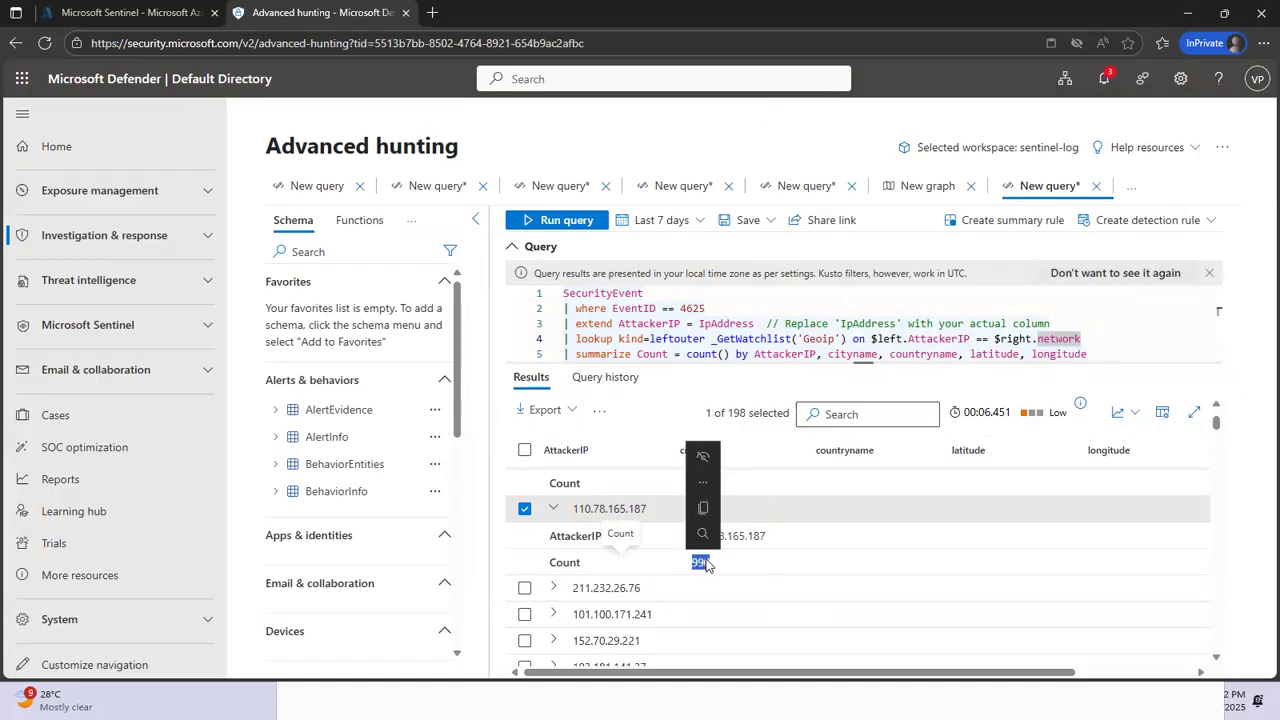
pyautogui.click(769, 543)
pyautogui.moveTo(769, 543); pyautogui.dragTo(694, 539)
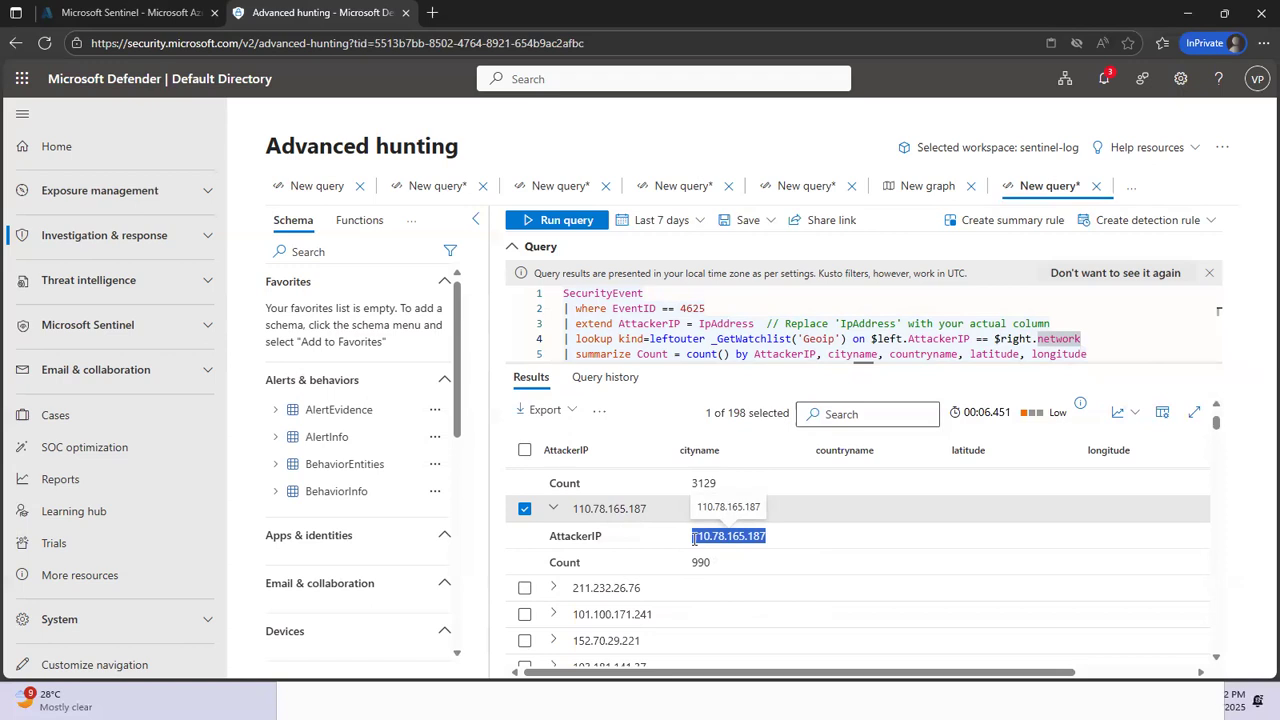
pyautogui.hotkey('ctrl', 'c')
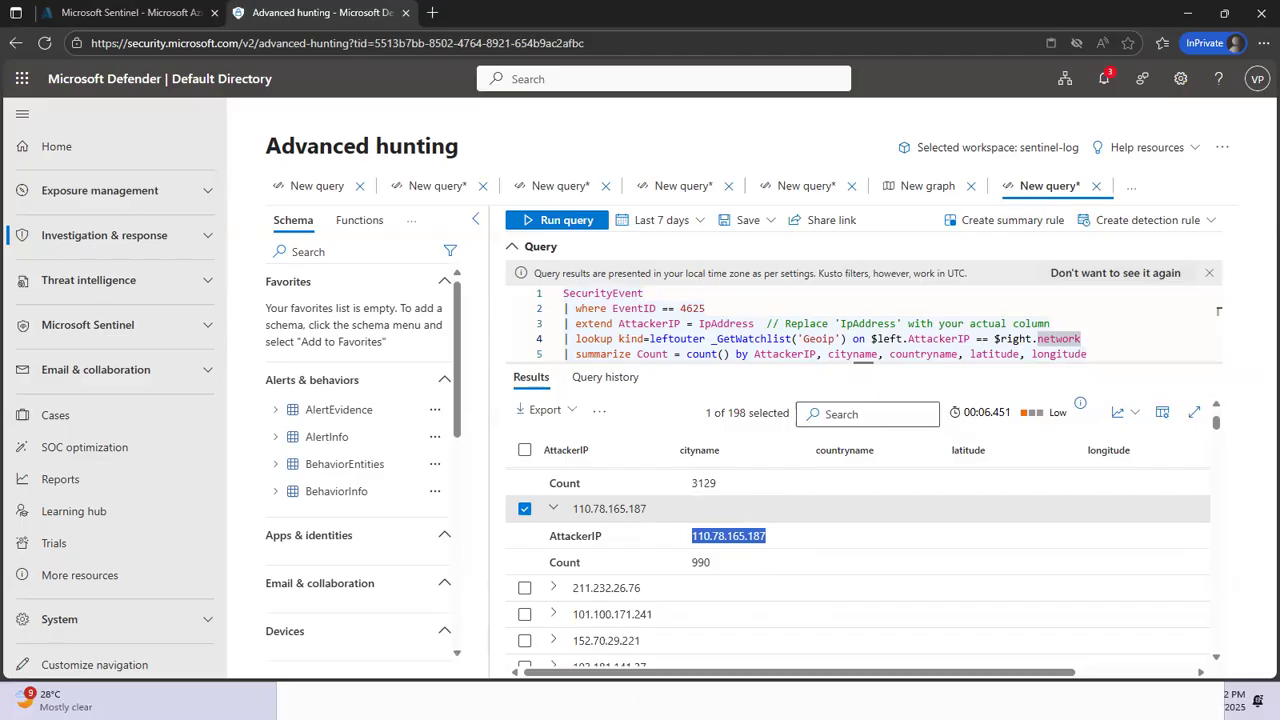
# Replace the query with the EventID 4625 query that filters isnotempty(IpAddress) and evaluates ipv4_lookup against the 'Geoinfo' watchlist on IpAddress and network
pyautogui.hotkey('alt', 'Tab')
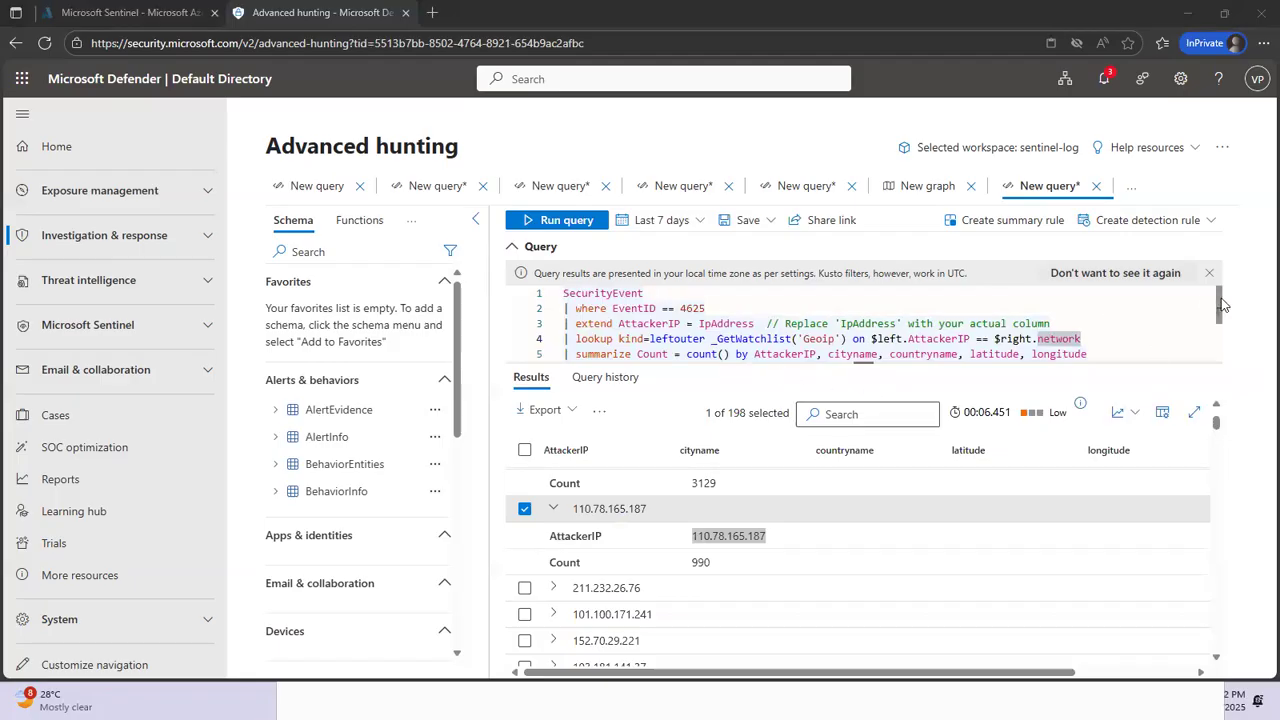
pyautogui.moveTo(1225, 305)
pyautogui.mouseDown()
pyautogui.moveTo(1226, 349)
pyautogui.moveTo(1223, 322)
pyautogui.mouseUp()
pyautogui.moveTo(798, 317); pyautogui.dragTo(560, 280)
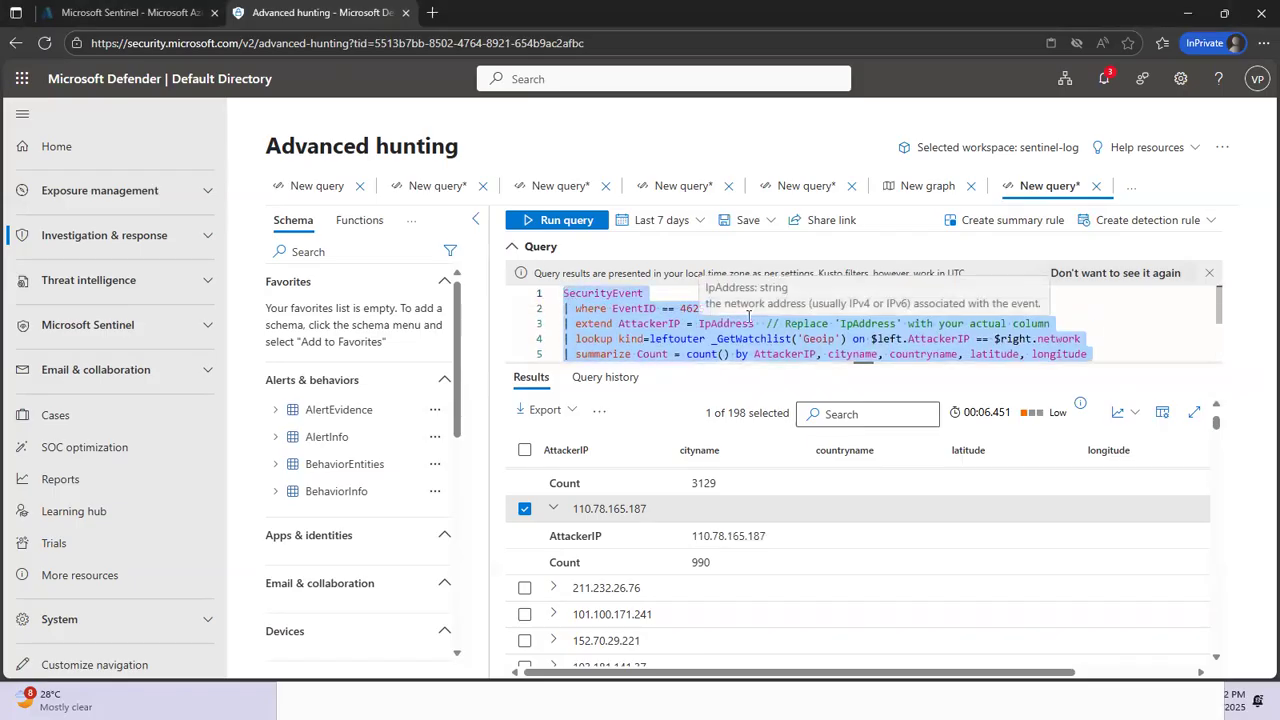
pyautogui.hotkey('ctrl', 'v')
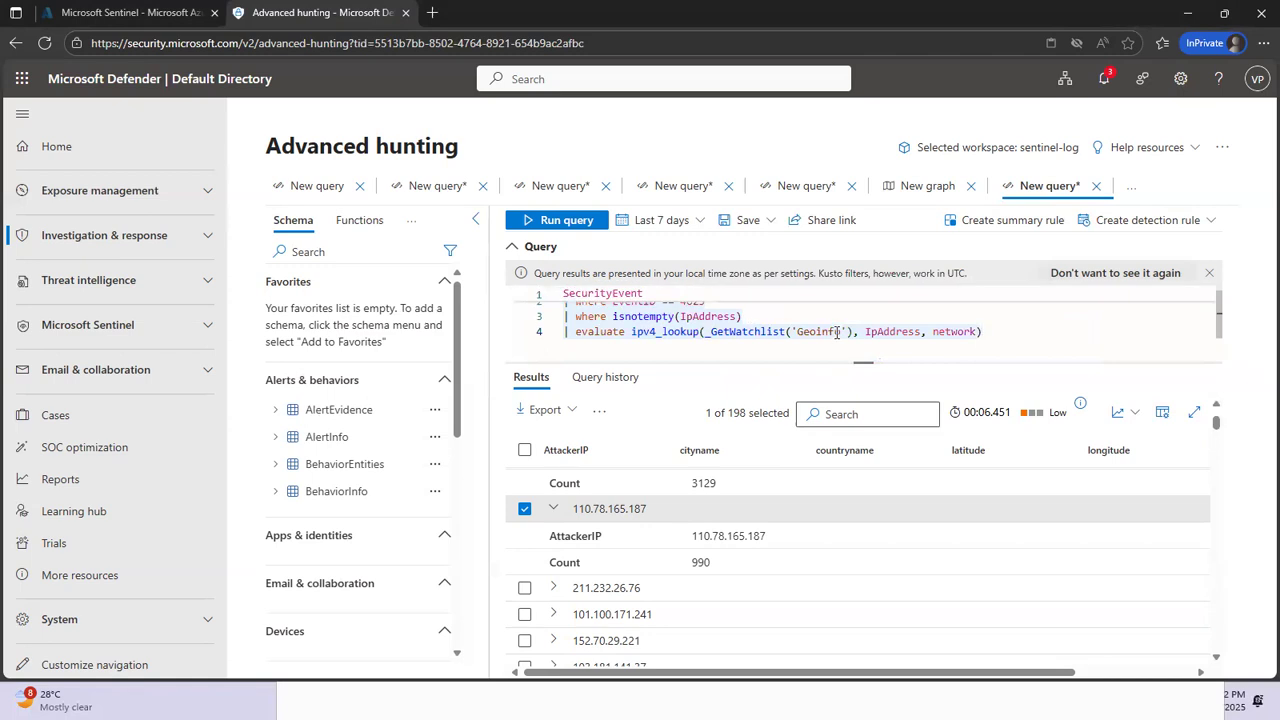
# Change the watchlist name in the ipv4_lookup line to 'Geoip' and run the query
pyautogui.doubleClick(834, 331)
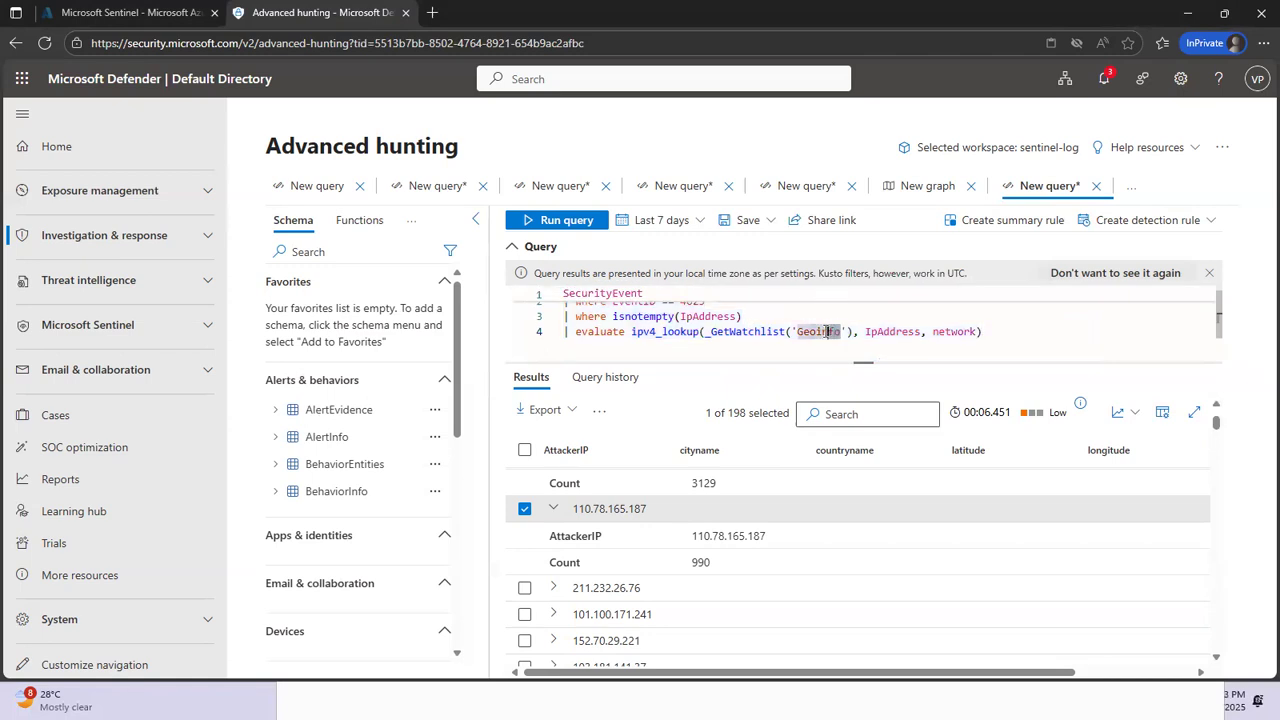
pyautogui.write('Geoi')
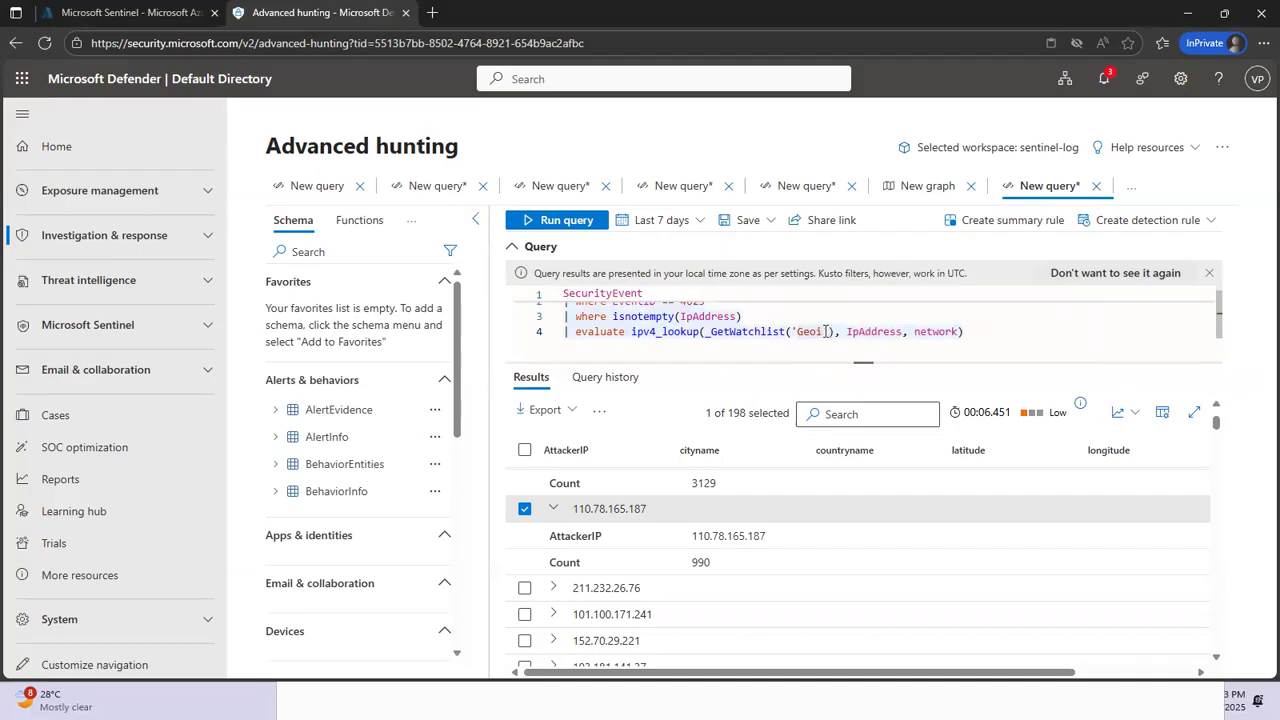
pyautogui.write('p')
pyautogui.click(573, 220)
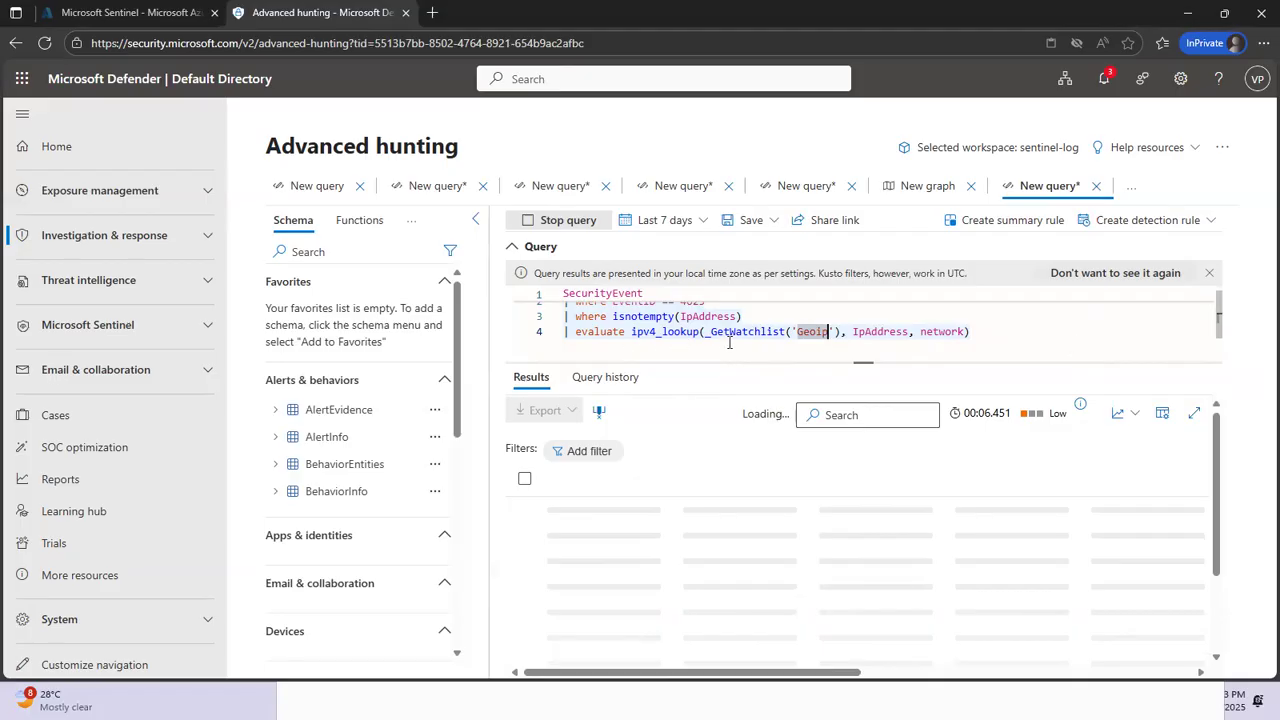
pyautogui.scroll(1, 696, 330)
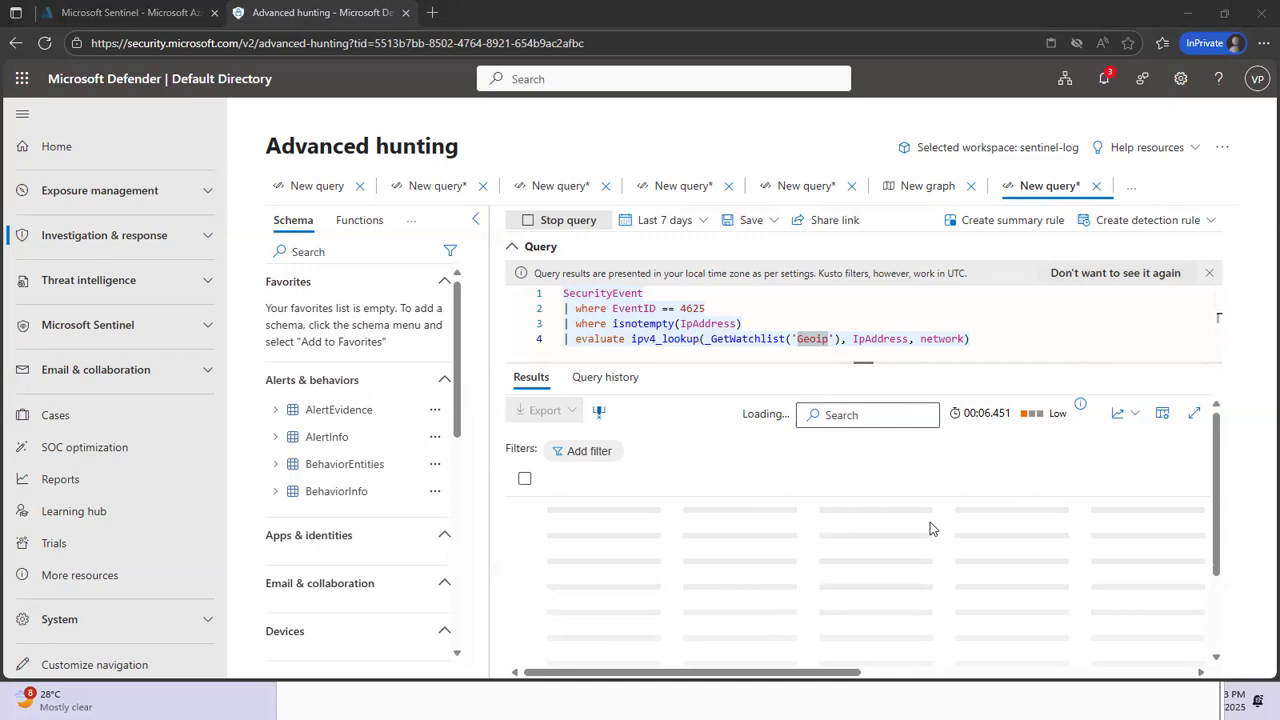
pyautogui.scroll(-2, 930, 528)
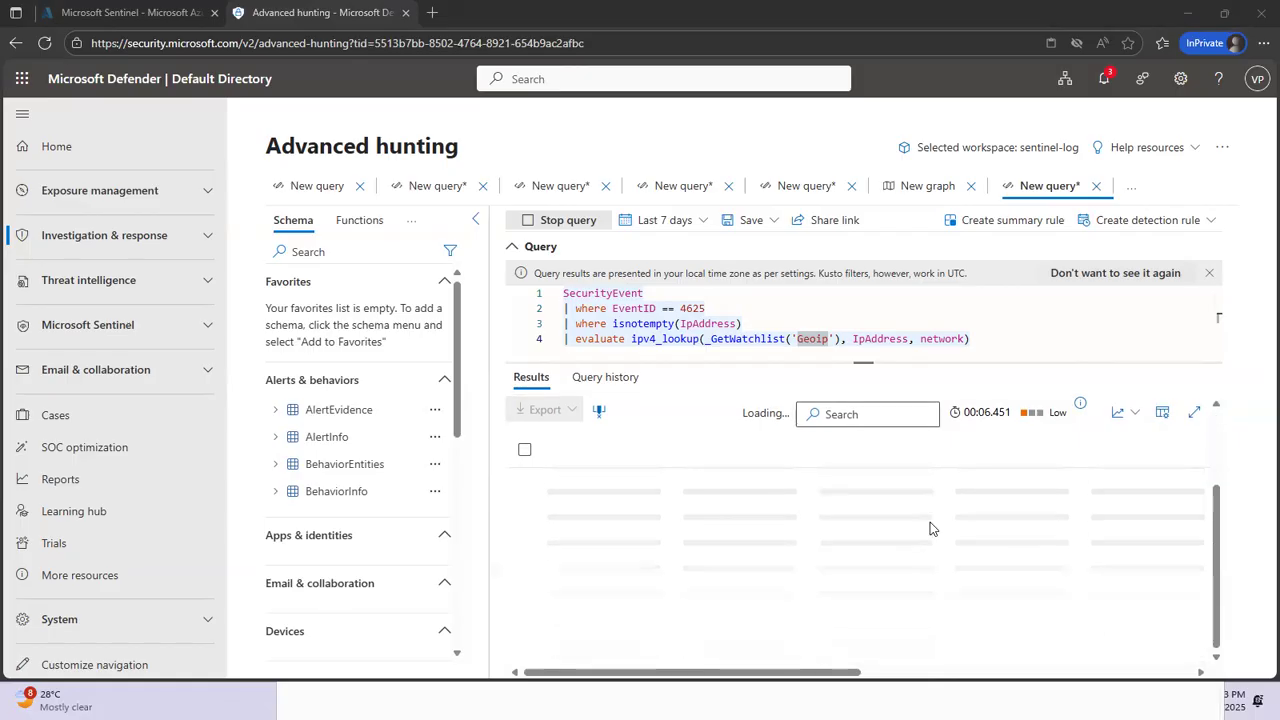
pyautogui.scroll(2, 930, 528)
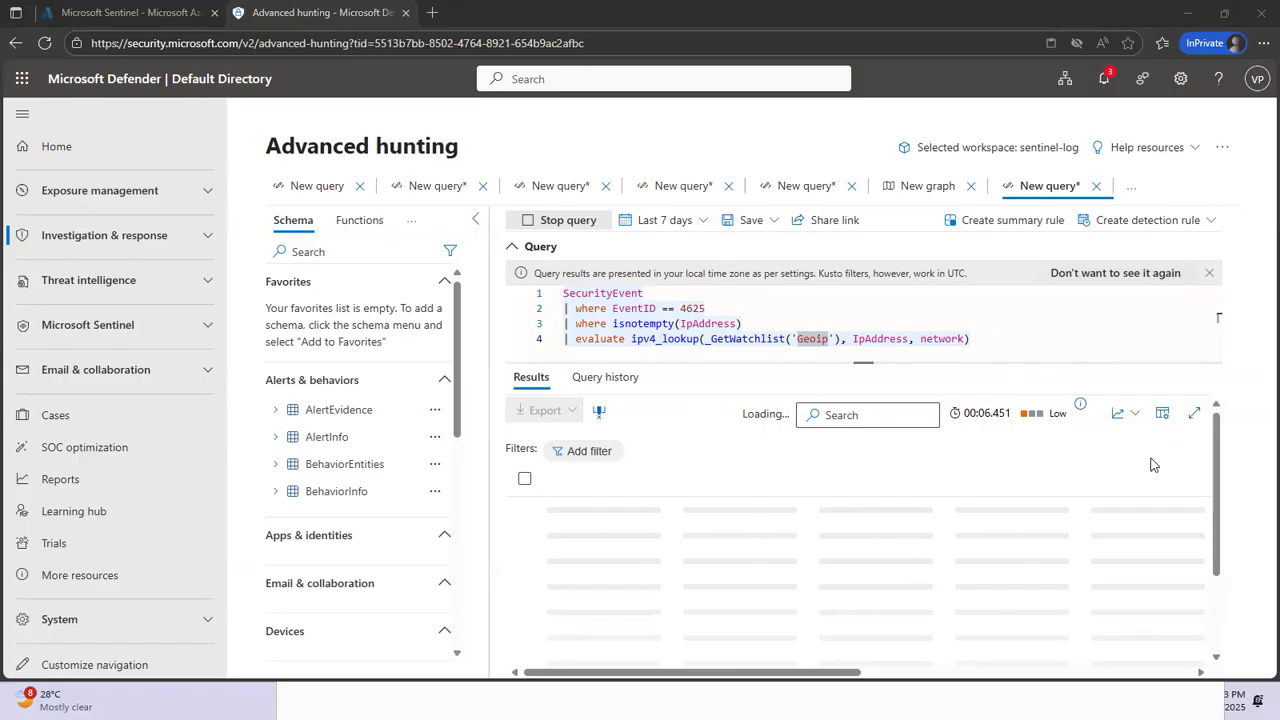
pyautogui.click(1255, 378)
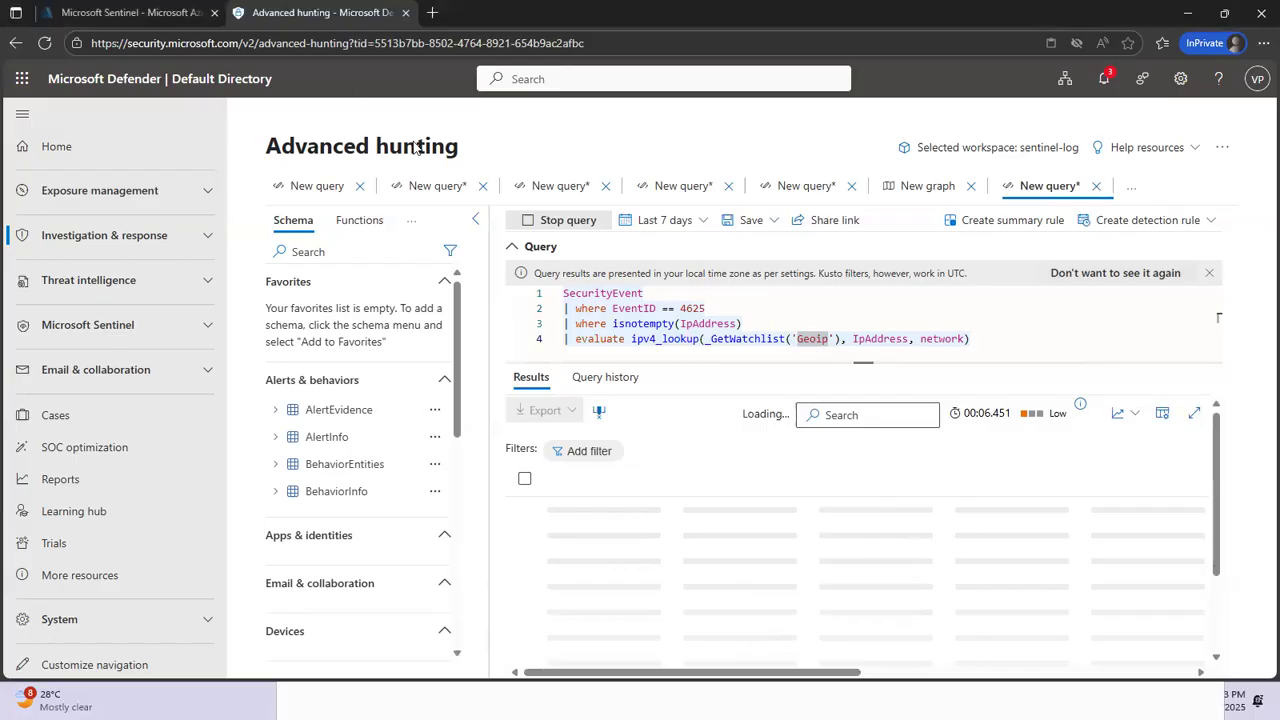
pyautogui.click(120, 12)
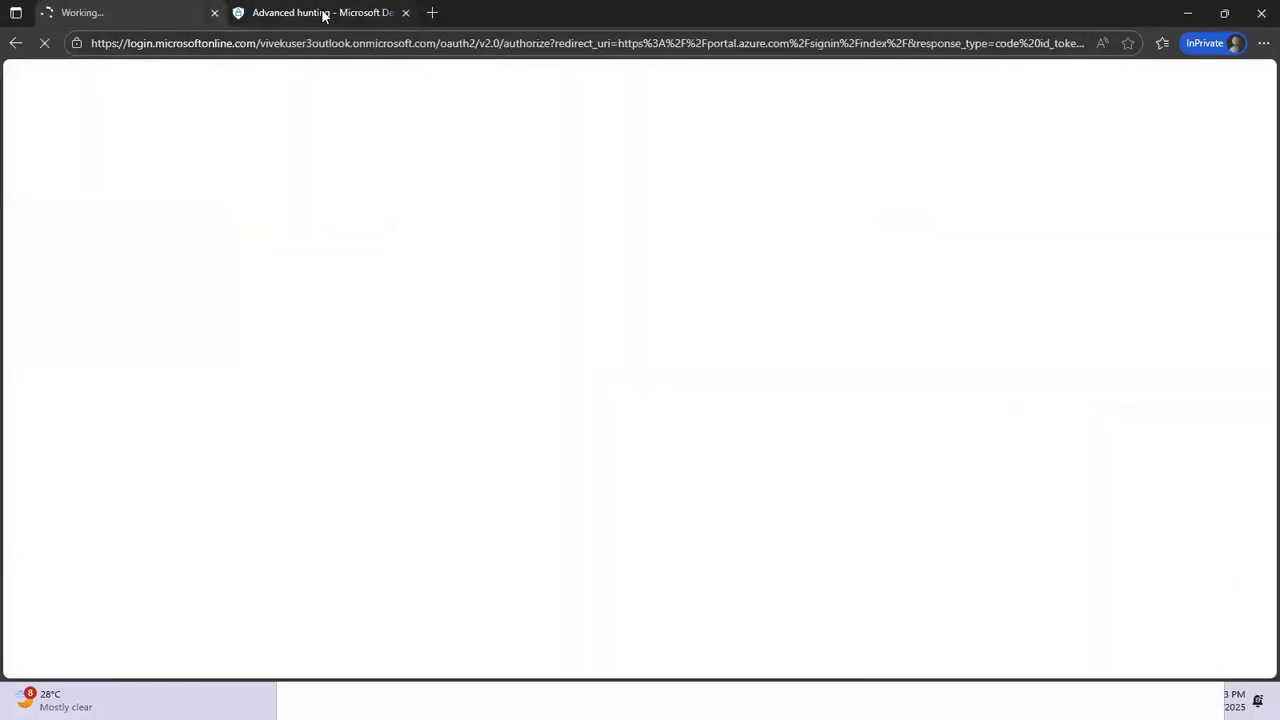
pyautogui.click(320, 12)
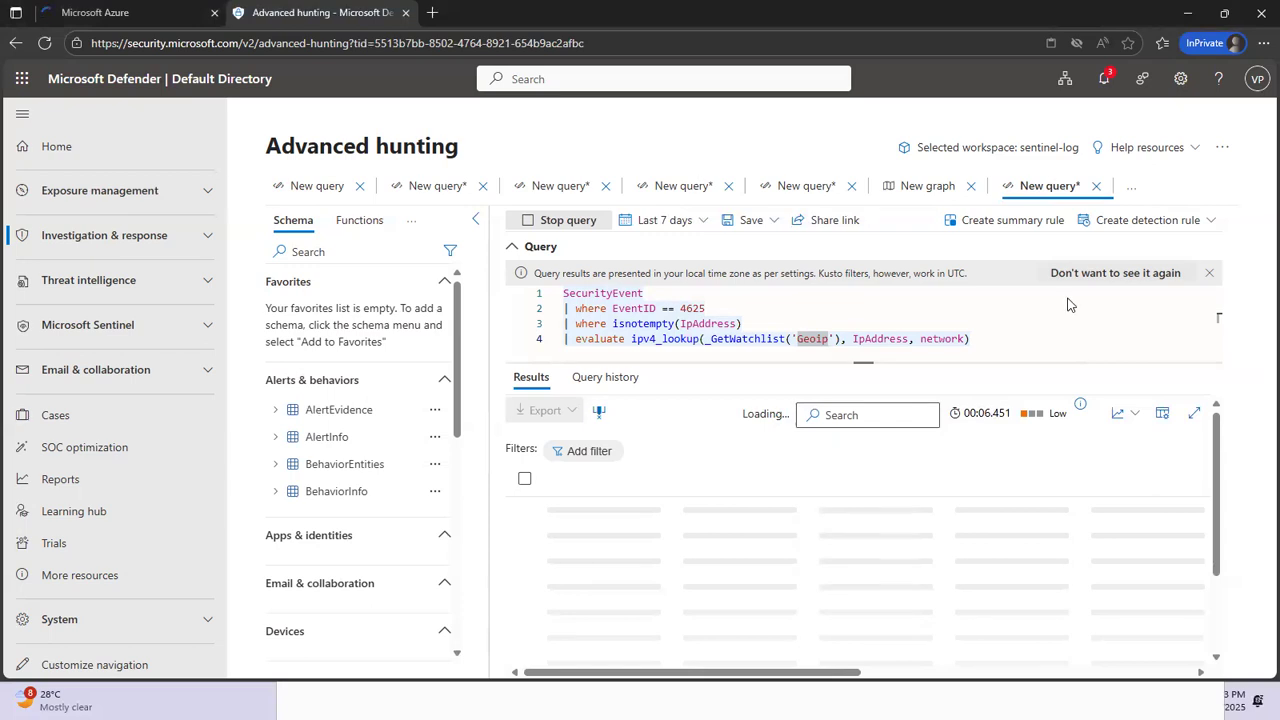
pyautogui.click(130, 20)
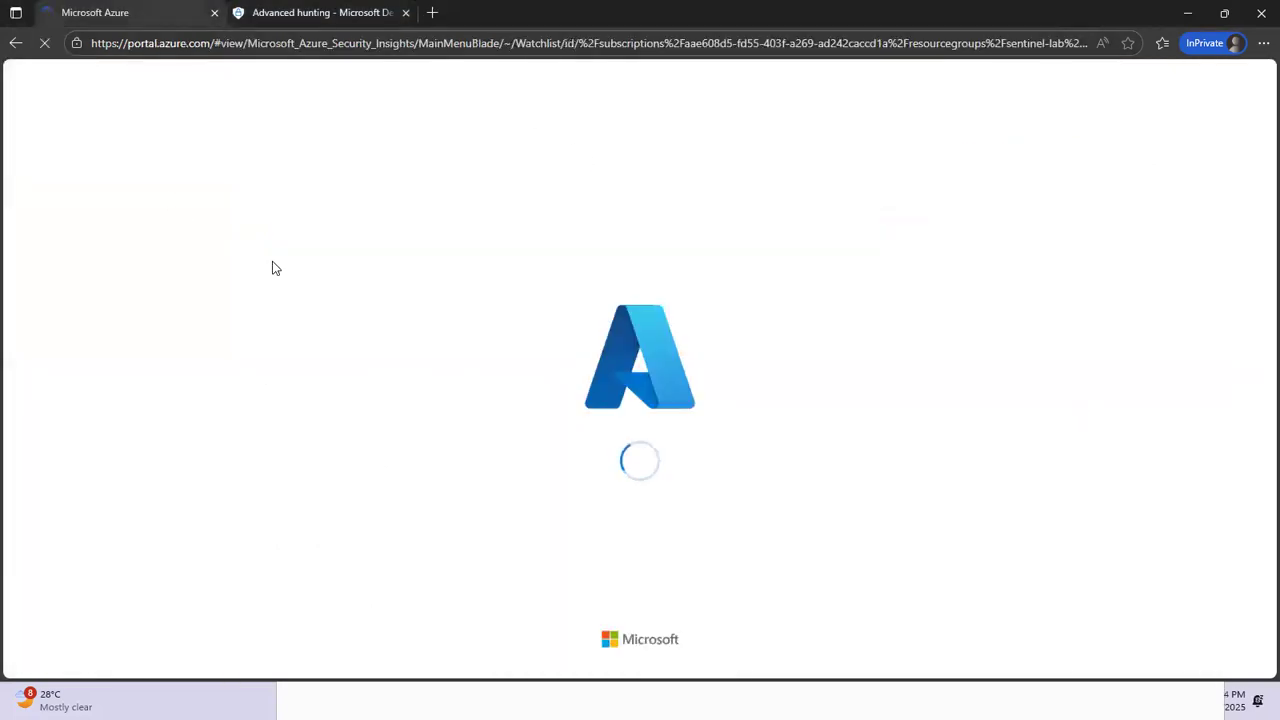
pyautogui.click(321, 12)
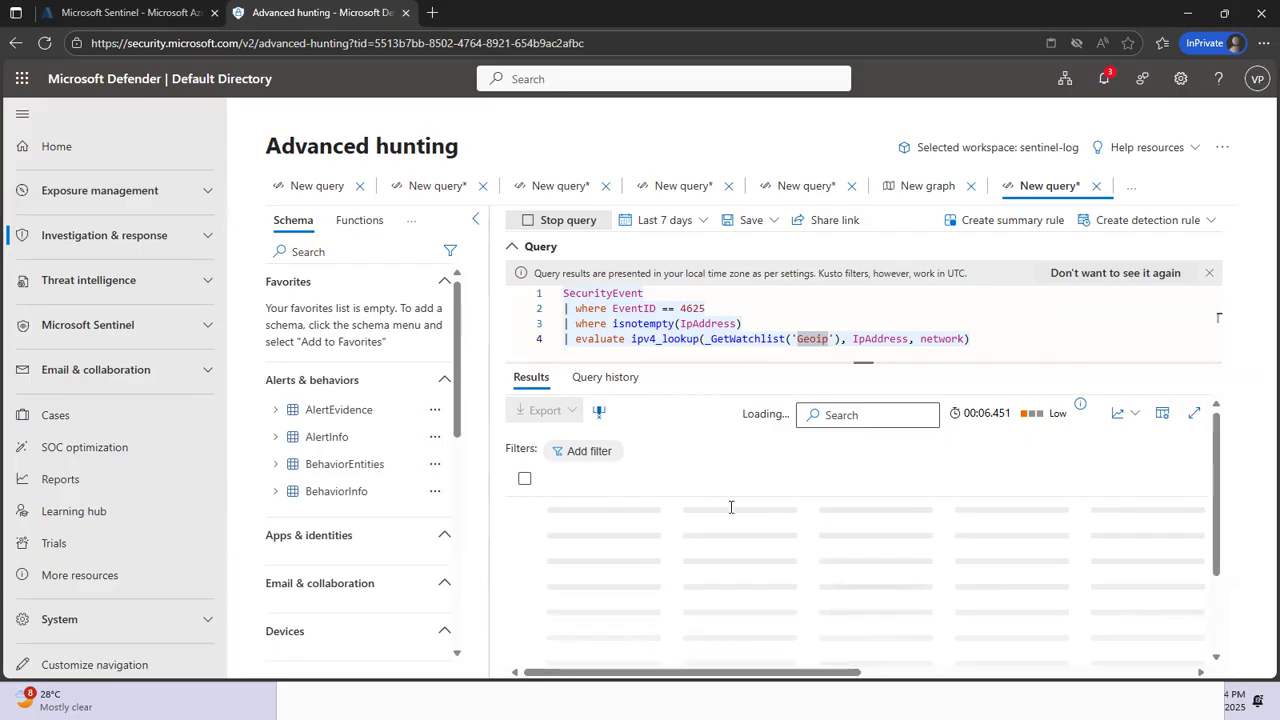
# Look through the contents of the other open query and graph tabs
pyautogui.scroll(-3, 775, 492)
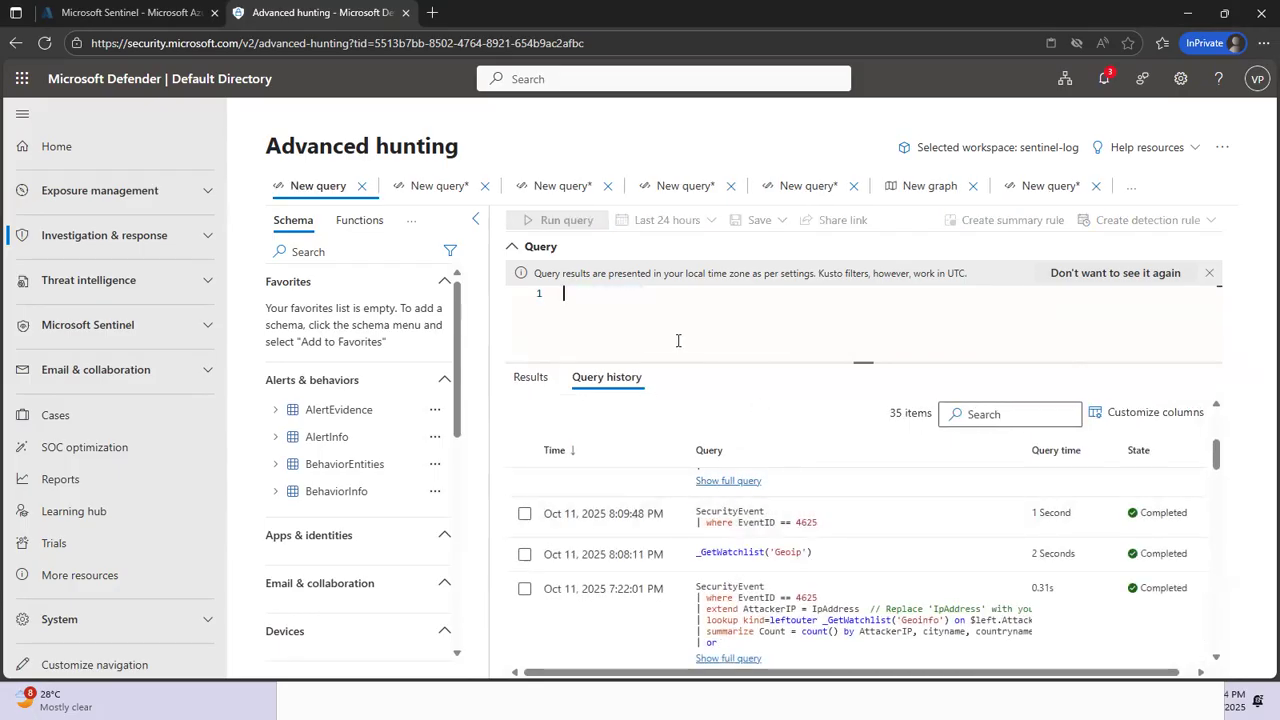
pyautogui.click(1045, 188)
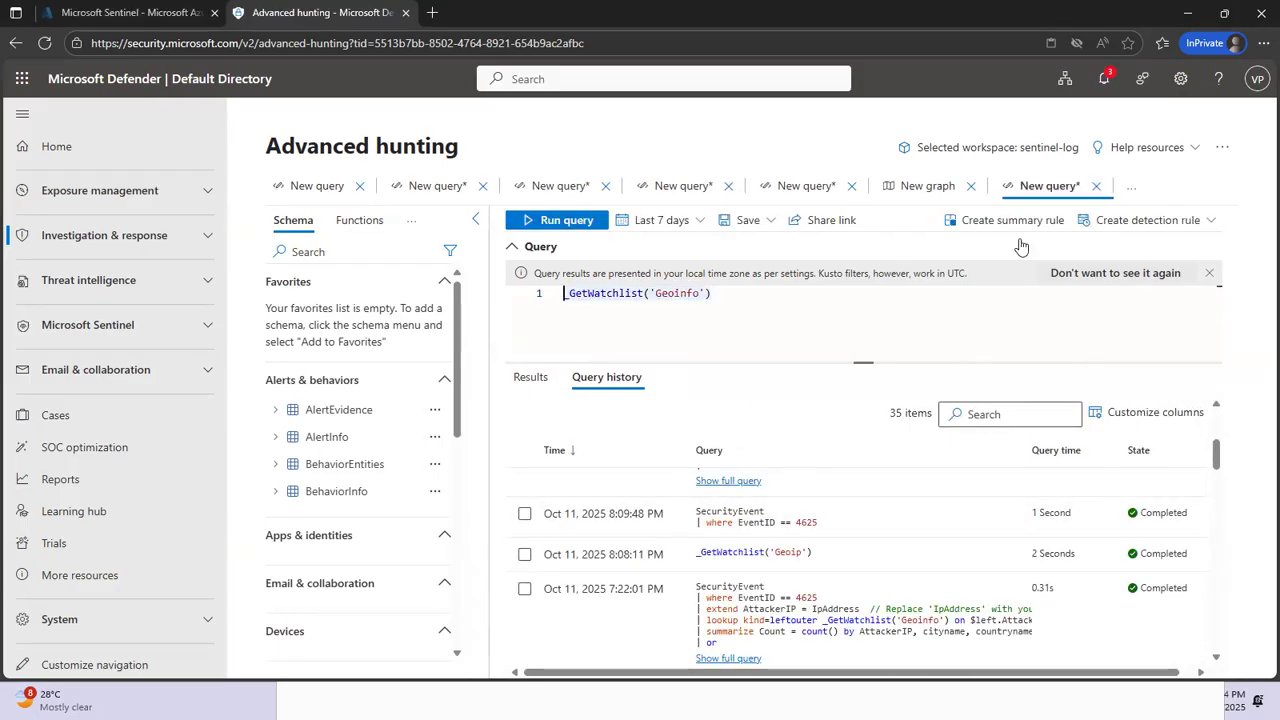
pyautogui.click(922, 188)
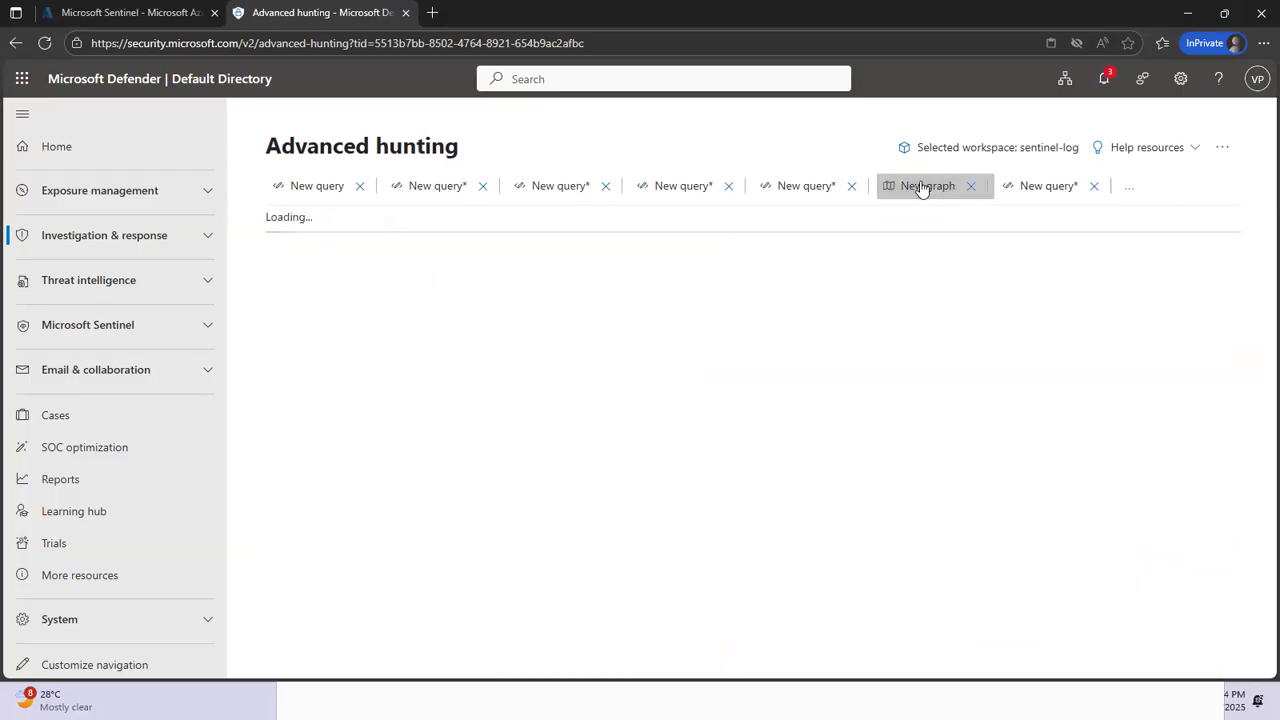
pyautogui.click(806, 188)
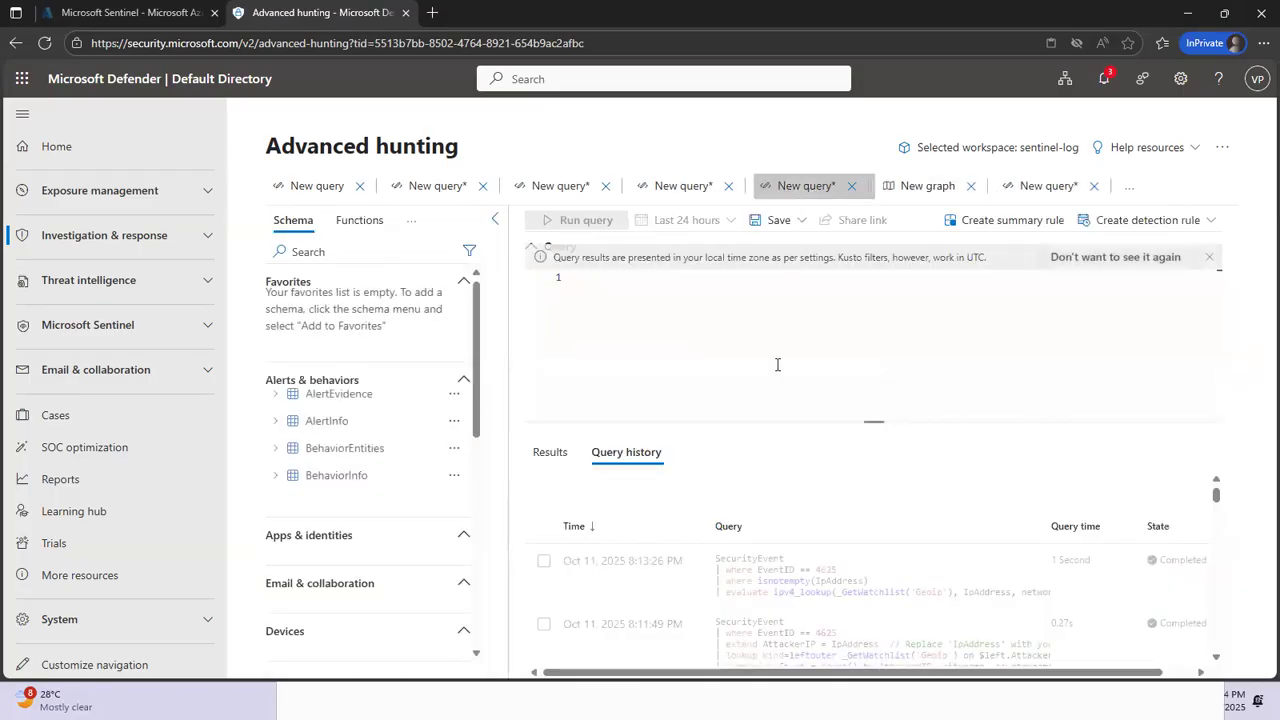
pyautogui.click(673, 190)
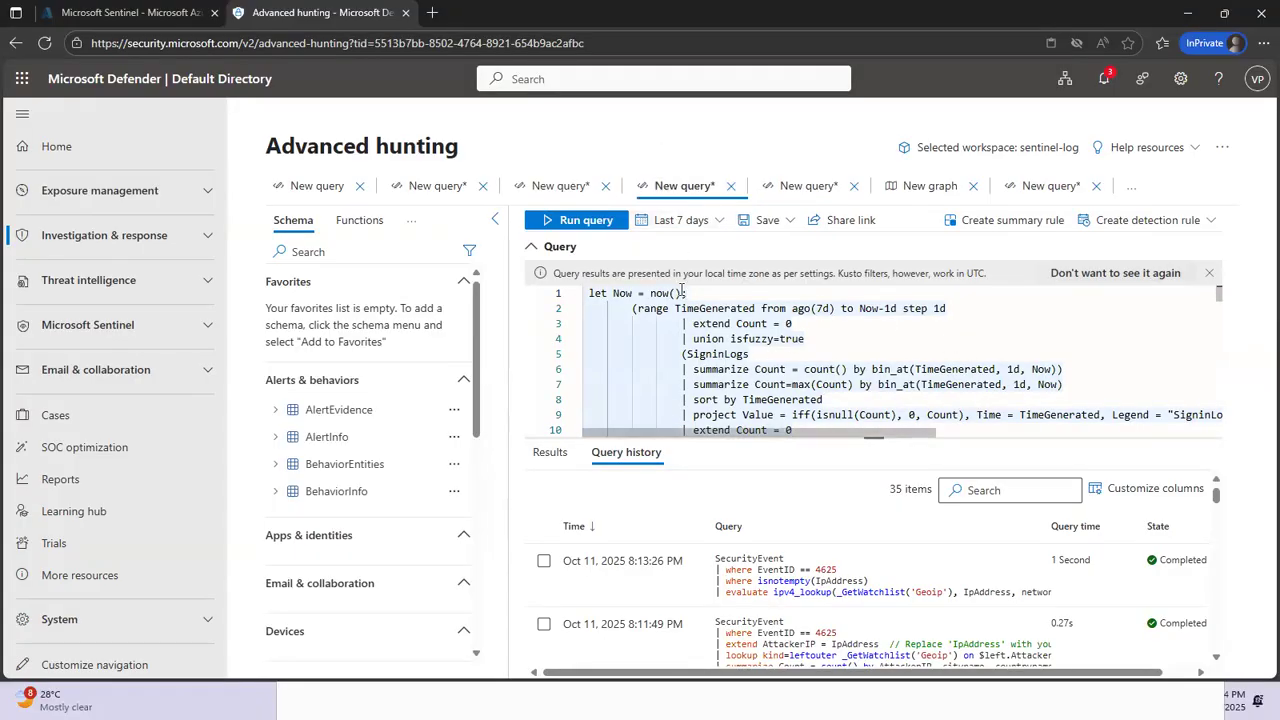
pyautogui.click(558, 187)
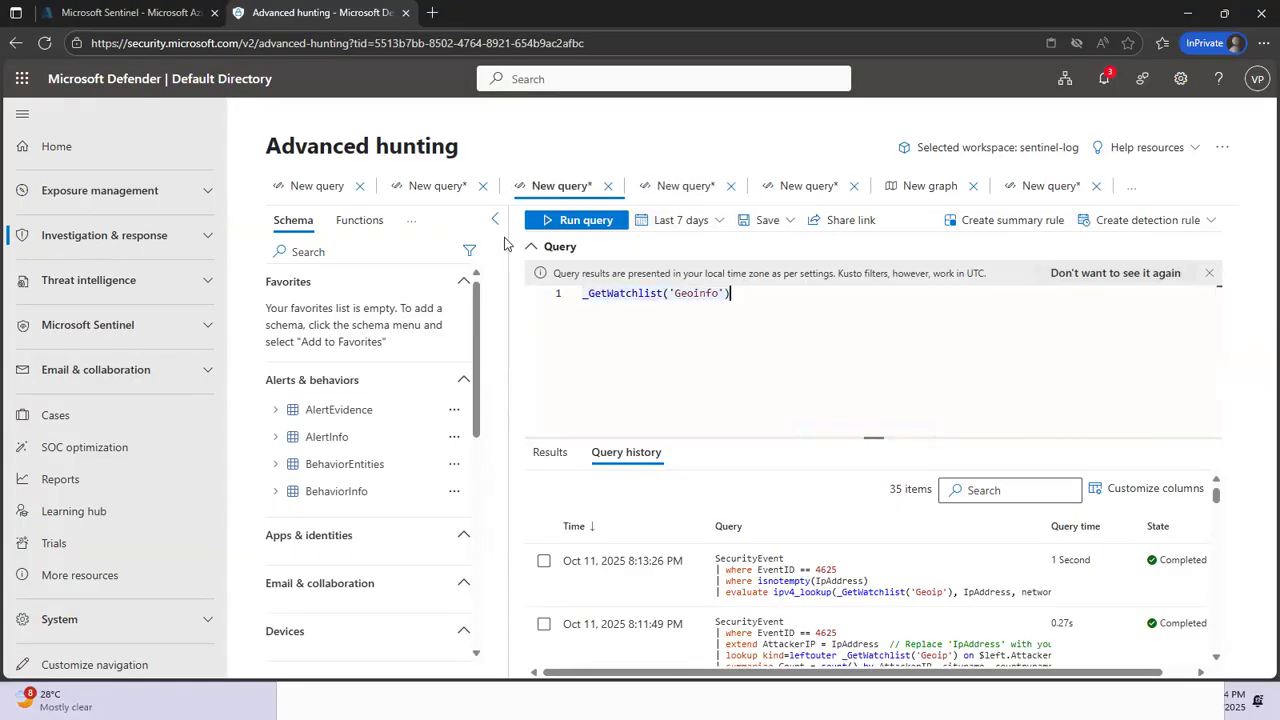
pyautogui.click(434, 190)
pyautogui.click(319, 193)
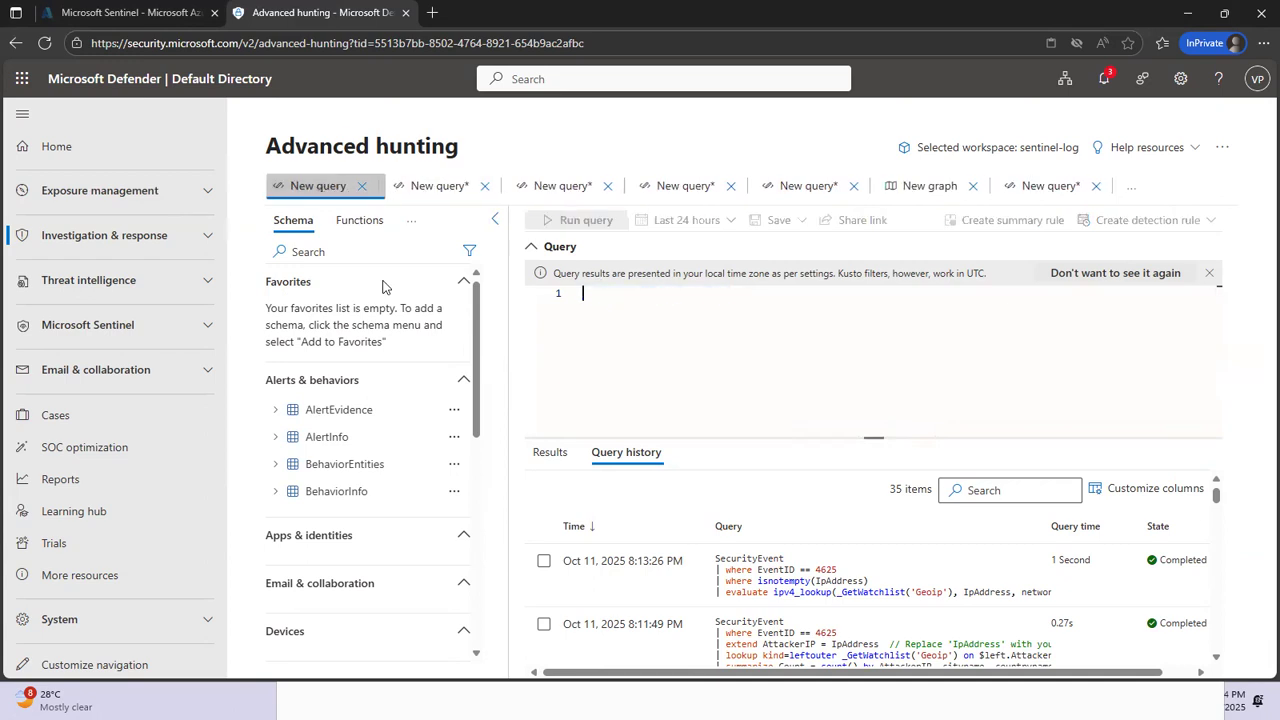
# Replace the last tab's query with a 4625 ipv4_lookup using GeoIPDB_FULL = _GetWatchlist('Geoip'), projecting account, IP and location fields, ordered by TimeGenerated desc, and run it
pyautogui.click(1050, 187)
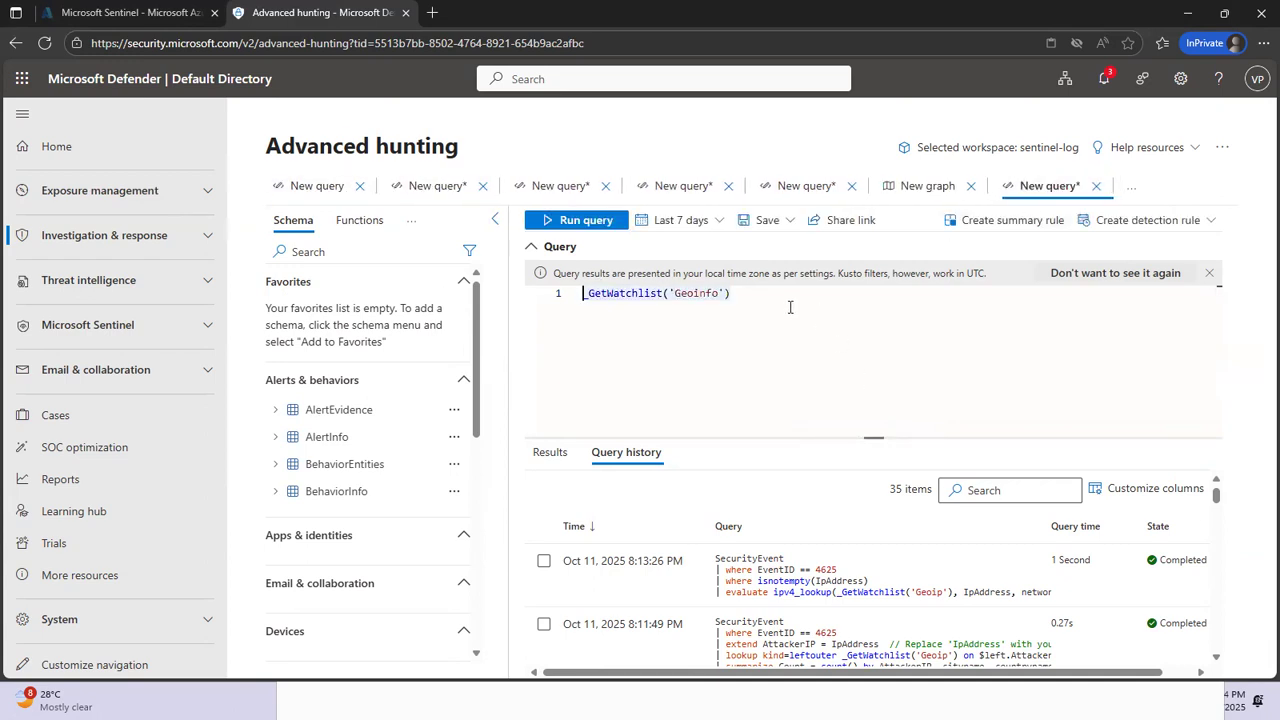
pyautogui.moveTo(731, 293); pyautogui.dragTo(583, 300)
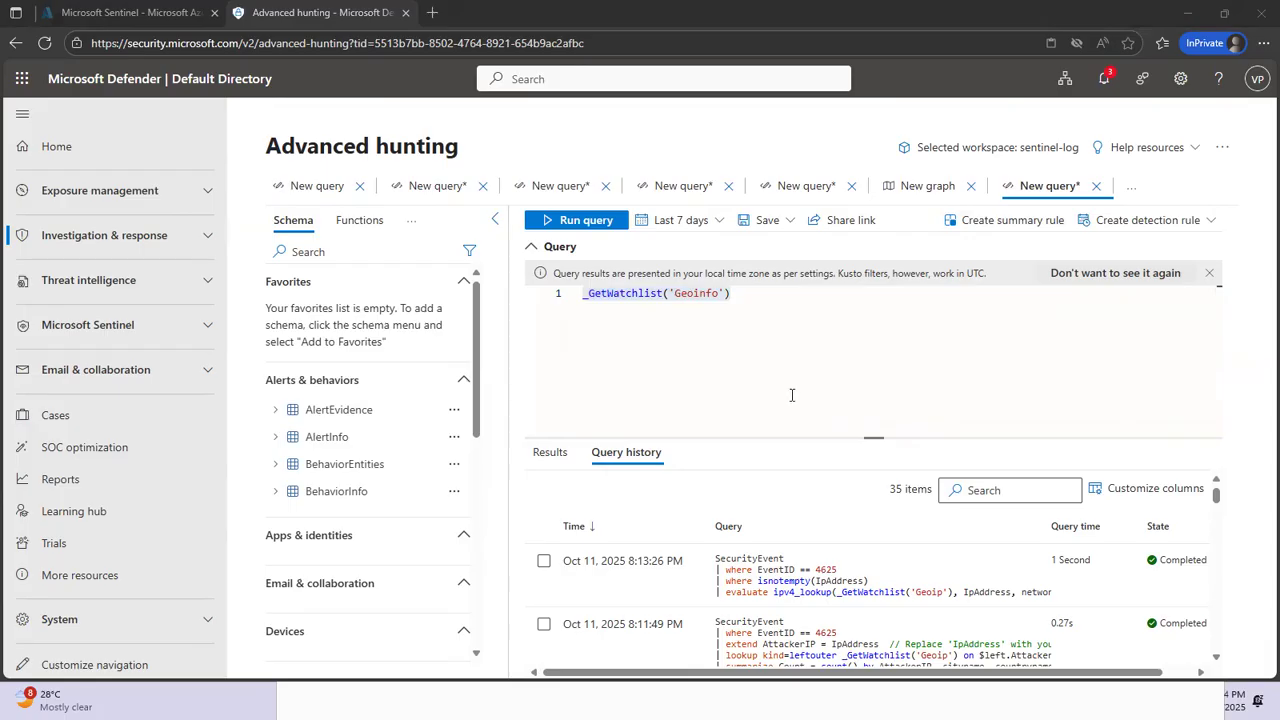
pyautogui.click(764, 298)
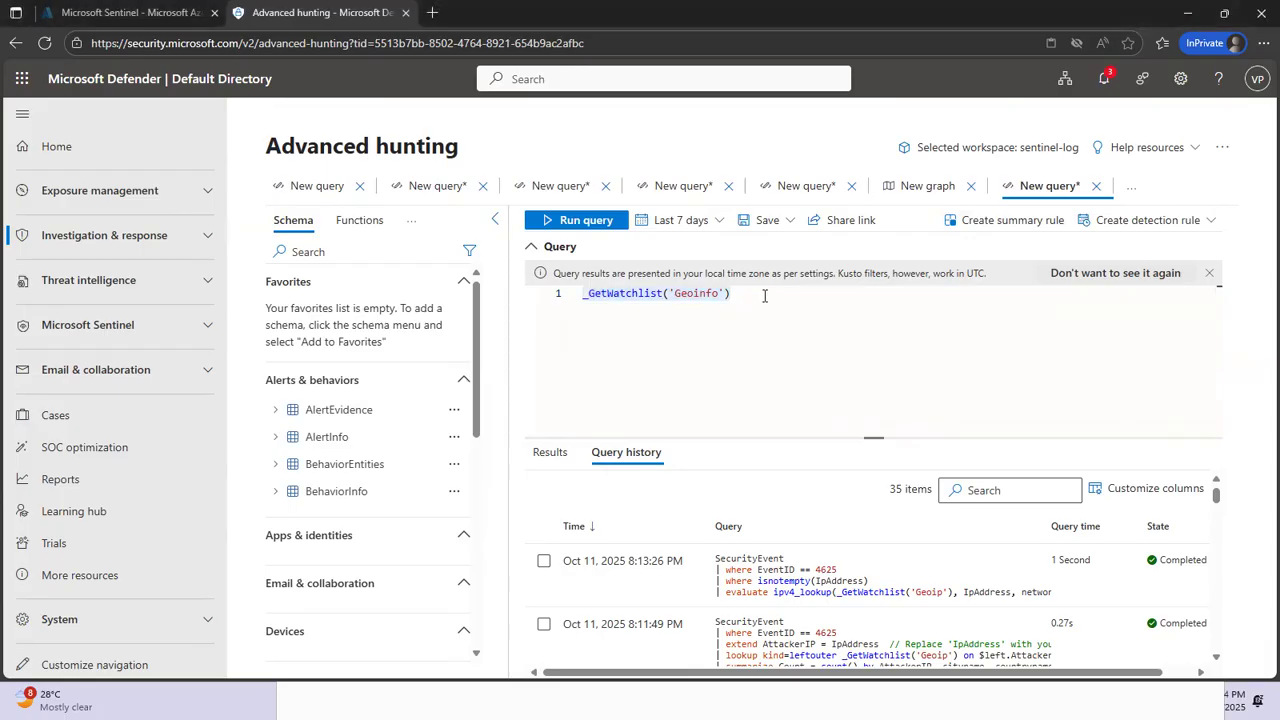
pyautogui.moveTo(764, 296); pyautogui.dragTo(521, 305)
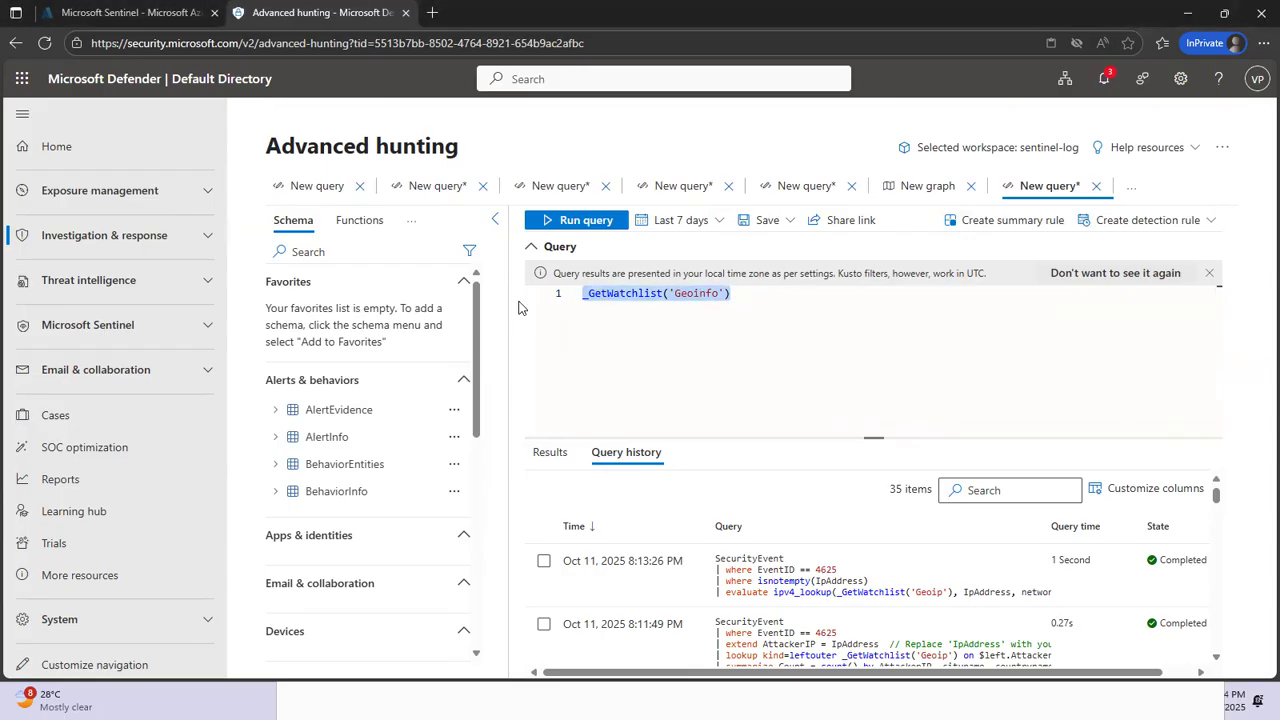
pyautogui.write("let GeoIPDB_FULL = _GetWatchlist('Geoip'); | where EventID == 4625 | where isnotempty(IpAddress) | evaluate ipv4_lookup(GeoIPDB_FULL, IpAddress, network) | project TimeGenerated, Account, IpAddress, cityname, countryname, latitude, longitude | order by TimeGenerated desc")
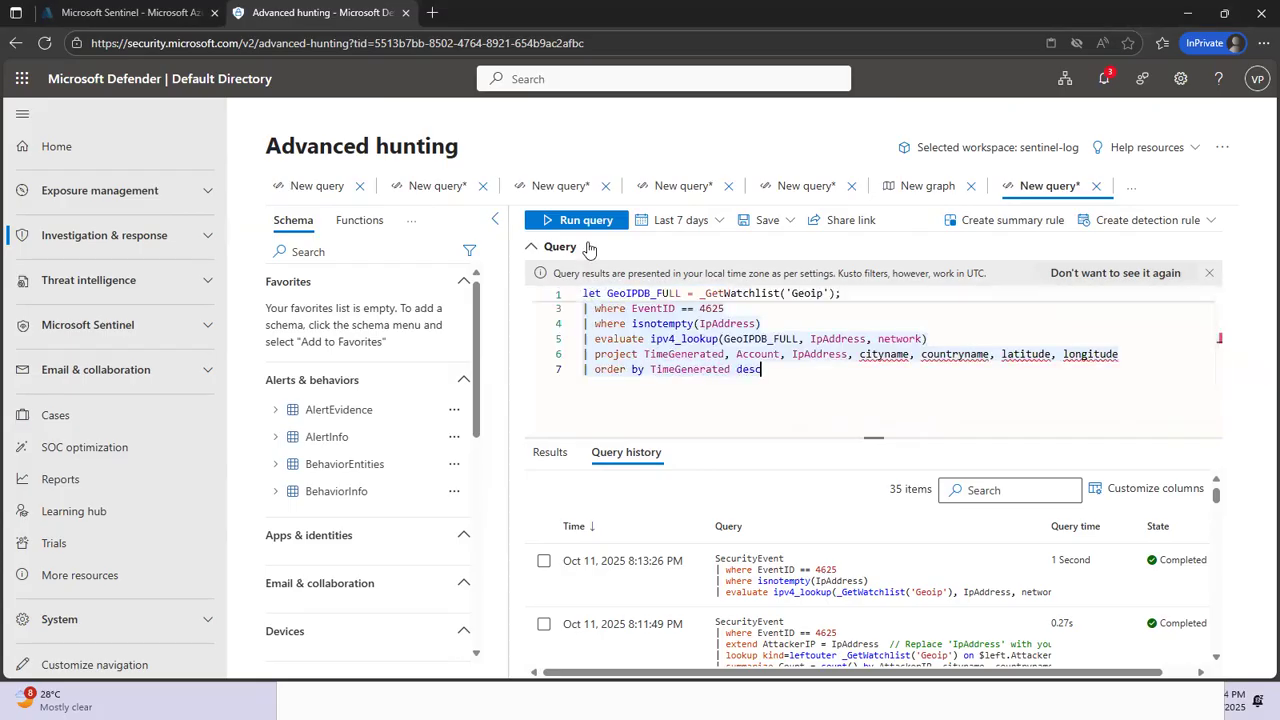
pyautogui.click(588, 221)
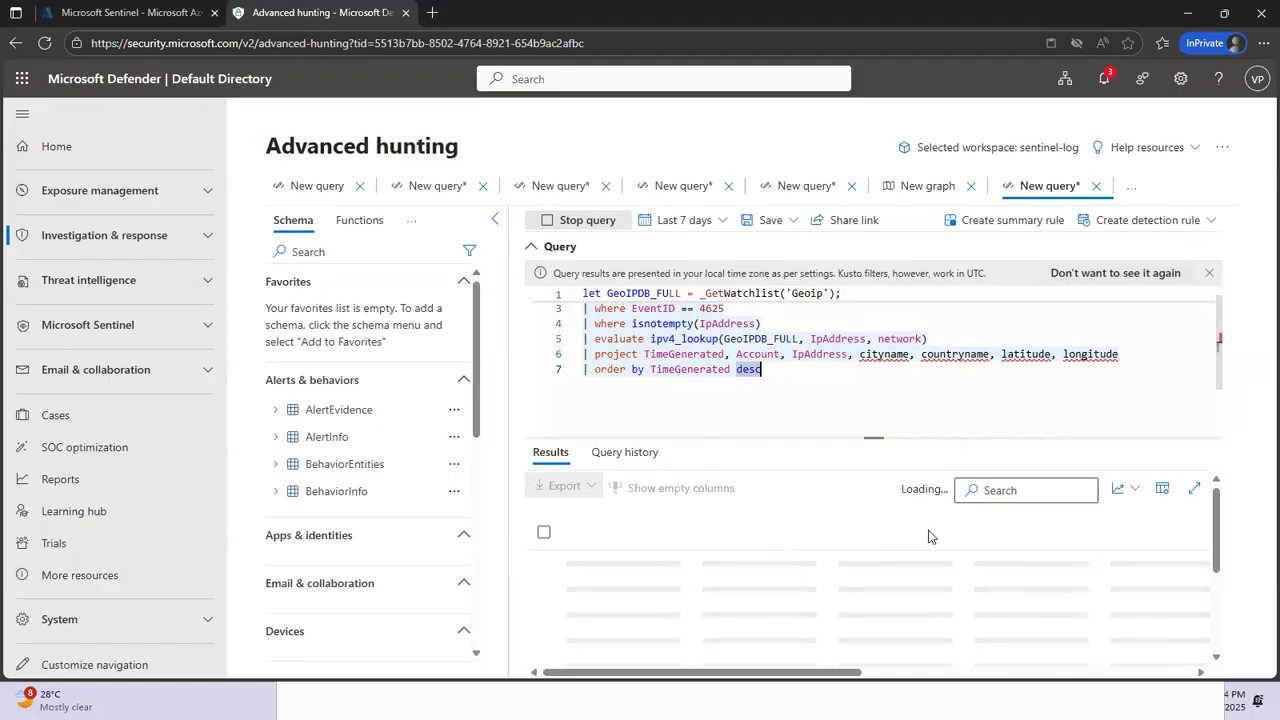
# Examine the query results for each failed logon's IpAddress, cityname and countryname, and review the full query
pyautogui.scroll(-3, 923, 560)
pyautogui.scroll(3, 827, 618)
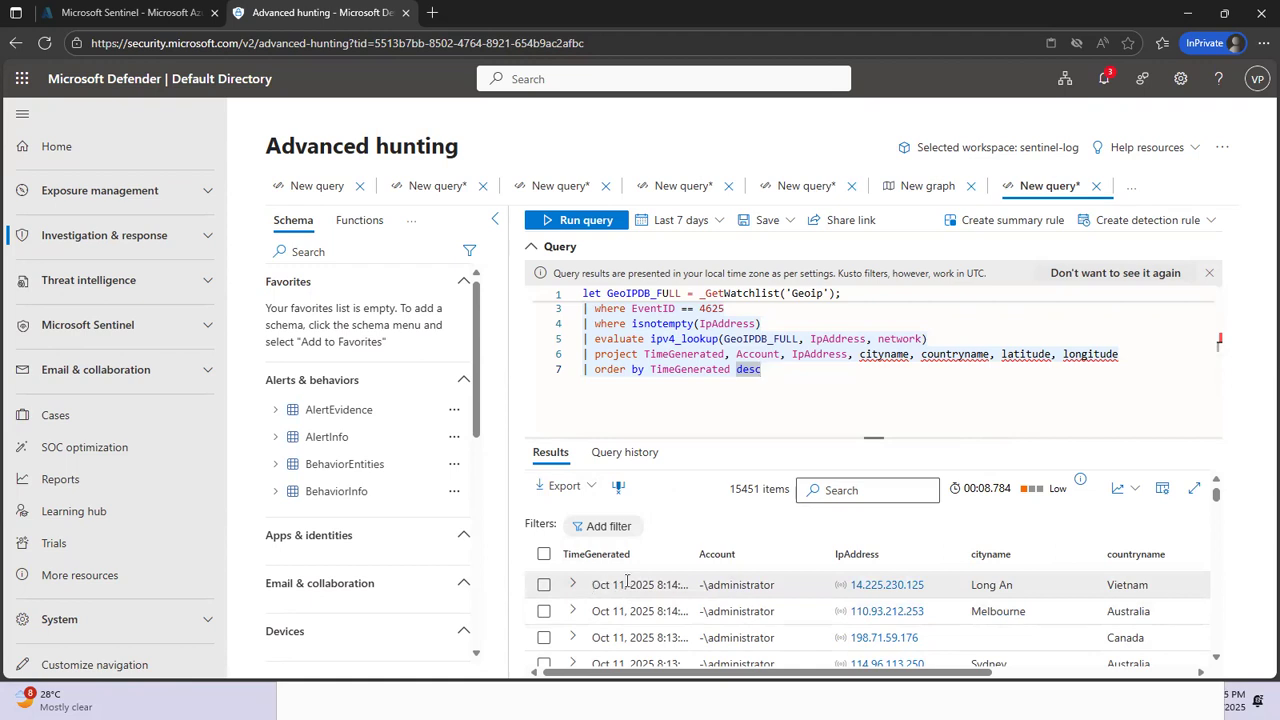
pyautogui.scroll(-3, 750, 610)
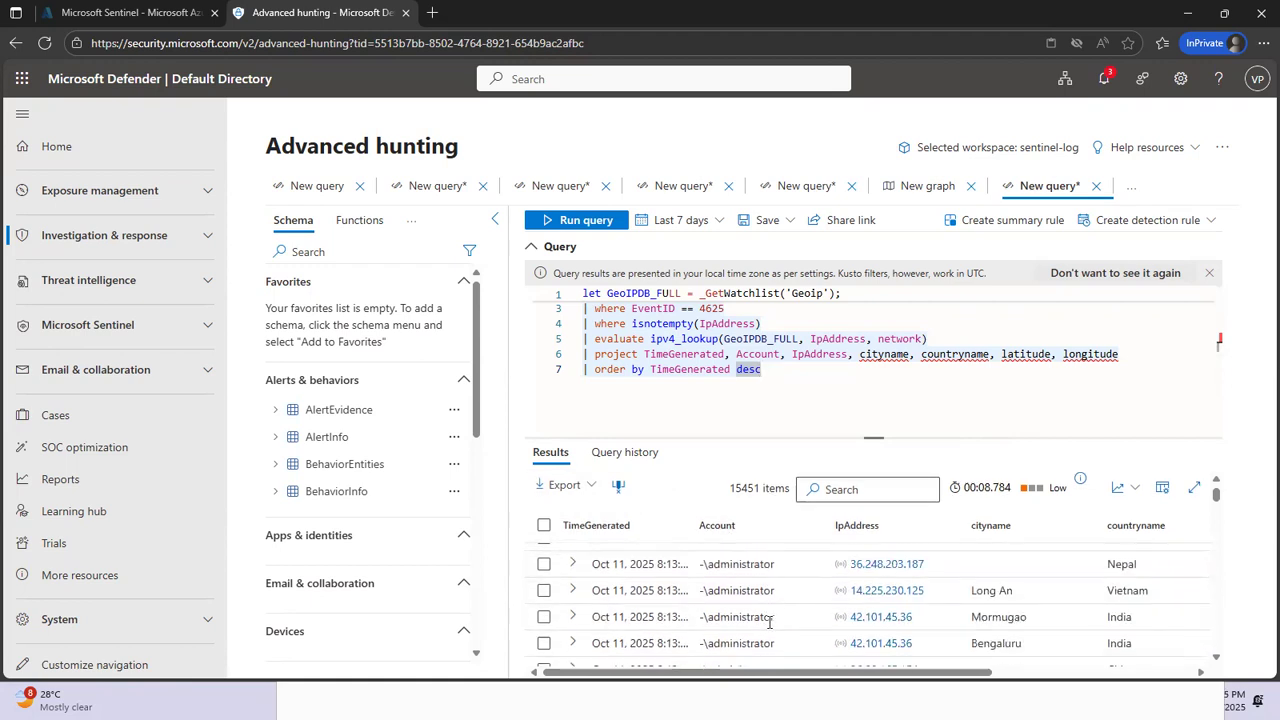
pyautogui.scroll(3, 769, 622)
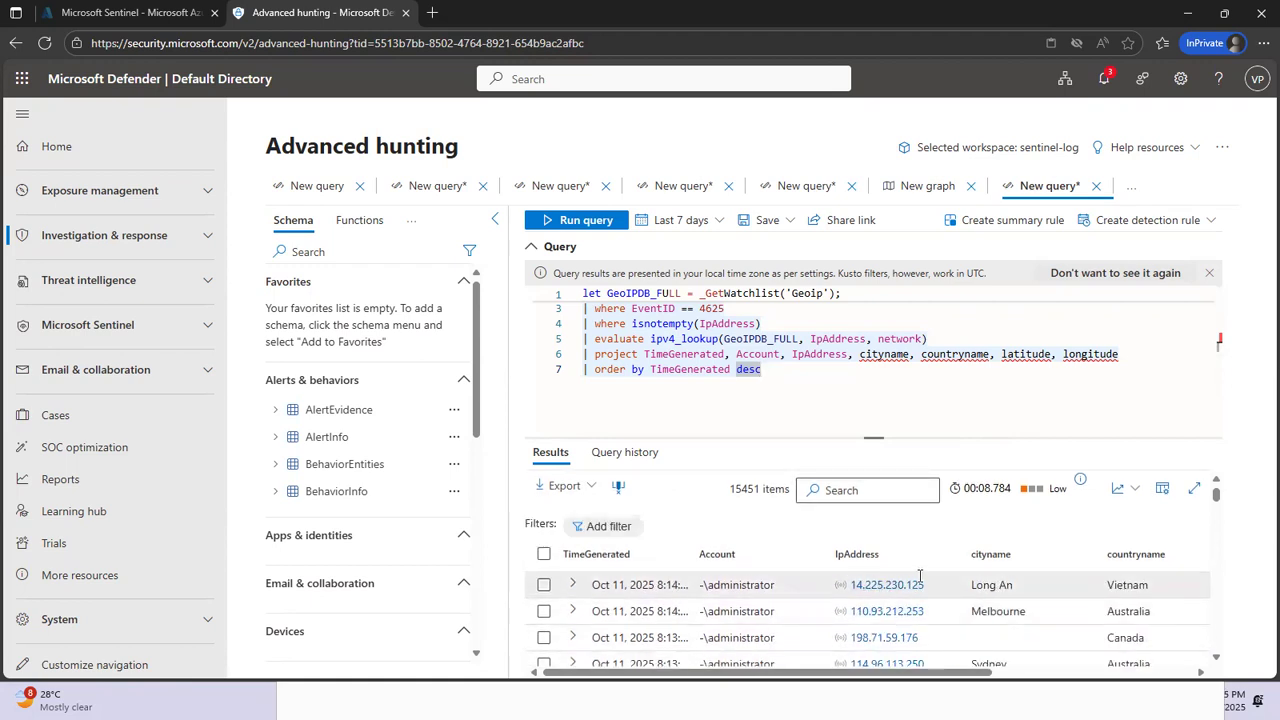
pyautogui.moveTo(950, 678); pyautogui.dragTo(697, 668)
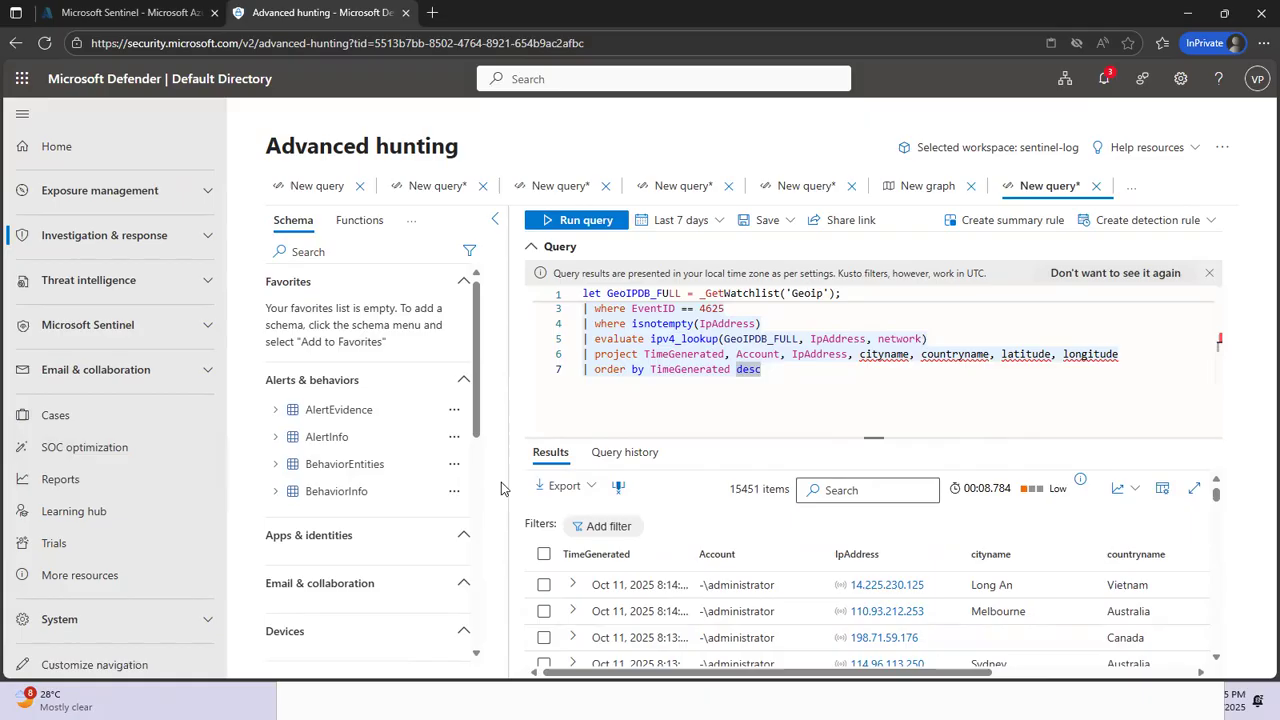
pyautogui.scroll(1, 814, 379)
pyautogui.scroll(-1, 814, 379)
pyautogui.scroll(1, 814, 379)
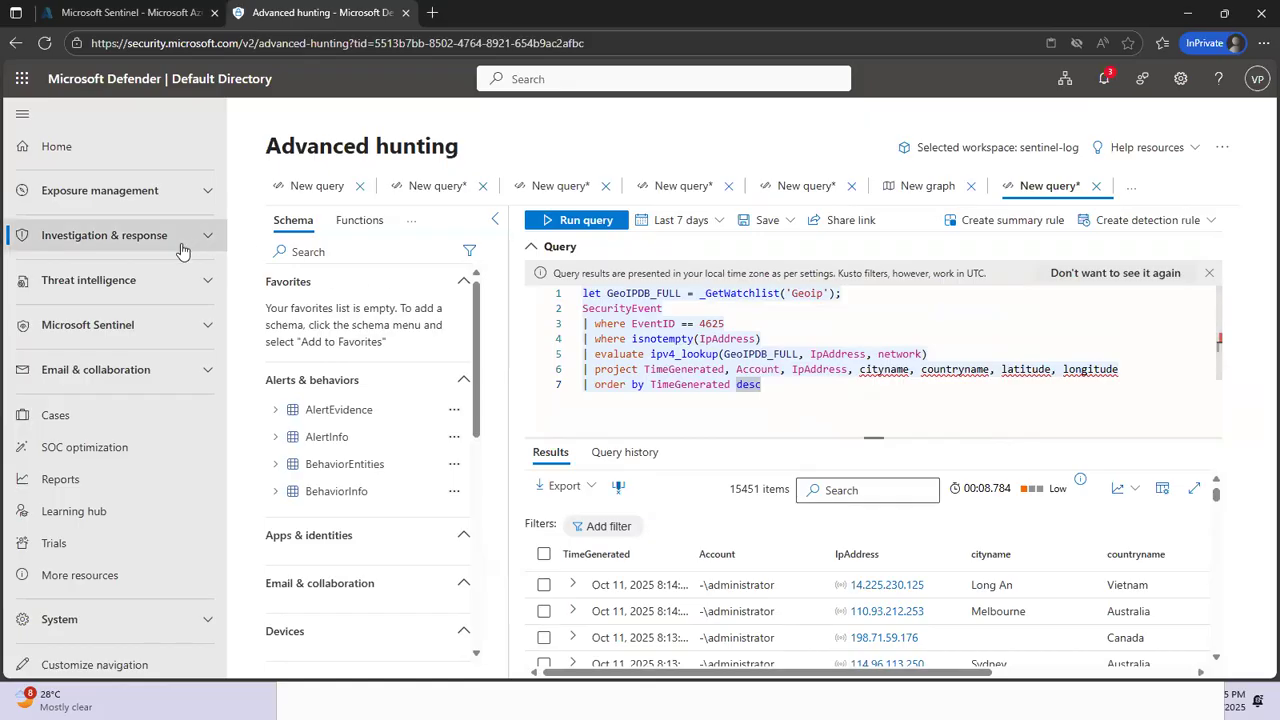
# Open the Workbooks page under Microsoft Sentinel's Threat management
pyautogui.click(207, 193)
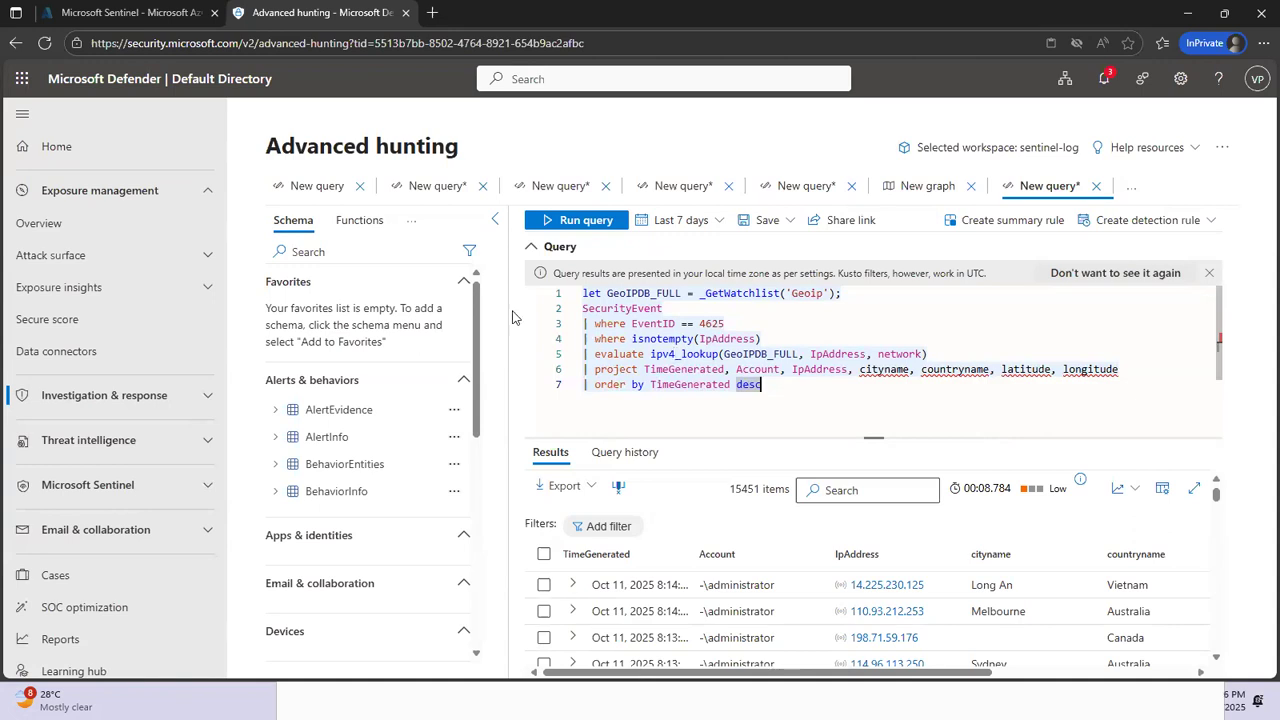
pyautogui.click(206, 441)
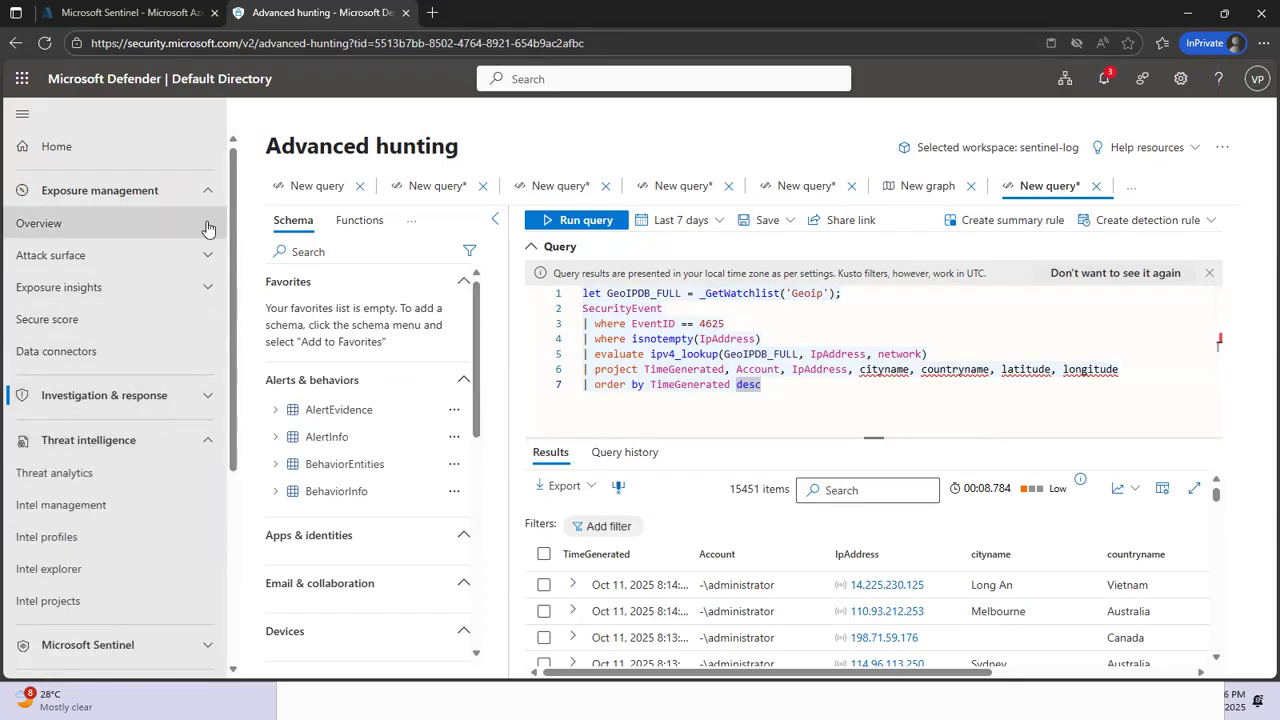
pyautogui.click(207, 190)
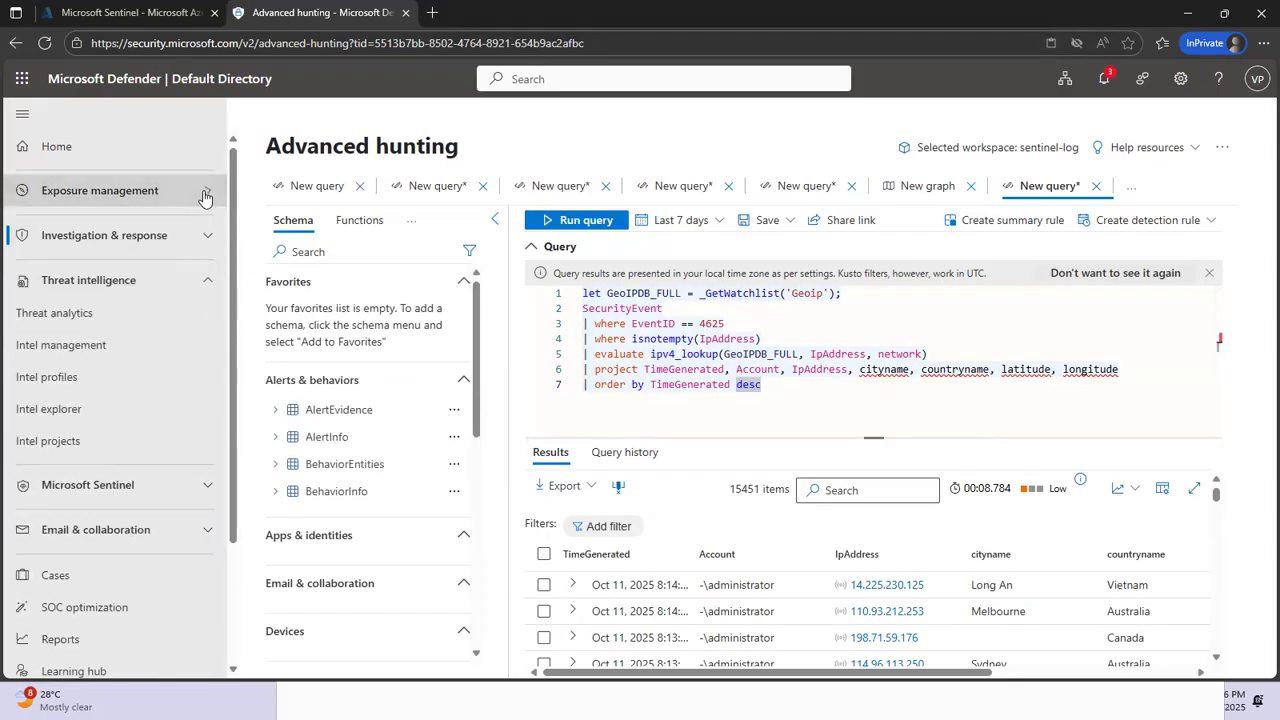
pyautogui.click(208, 487)
pyautogui.scroll(-2, 200, 418)
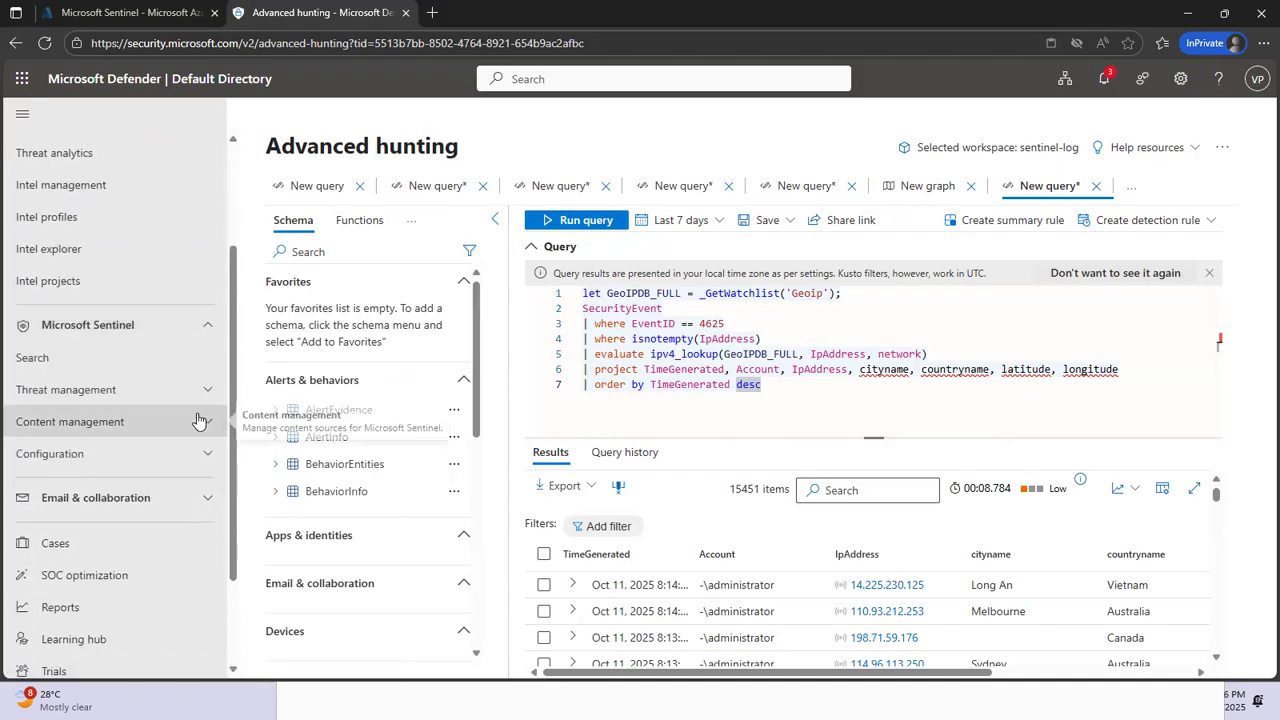
pyautogui.click(206, 456)
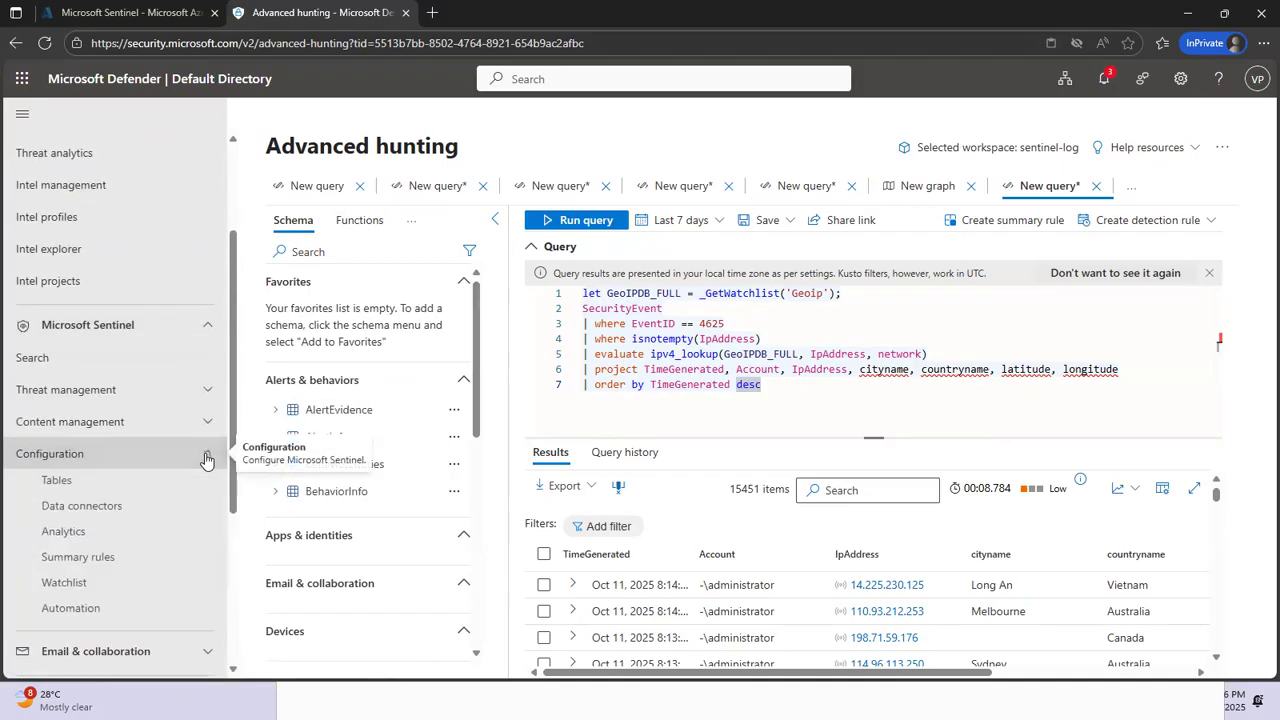
pyautogui.click(206, 458)
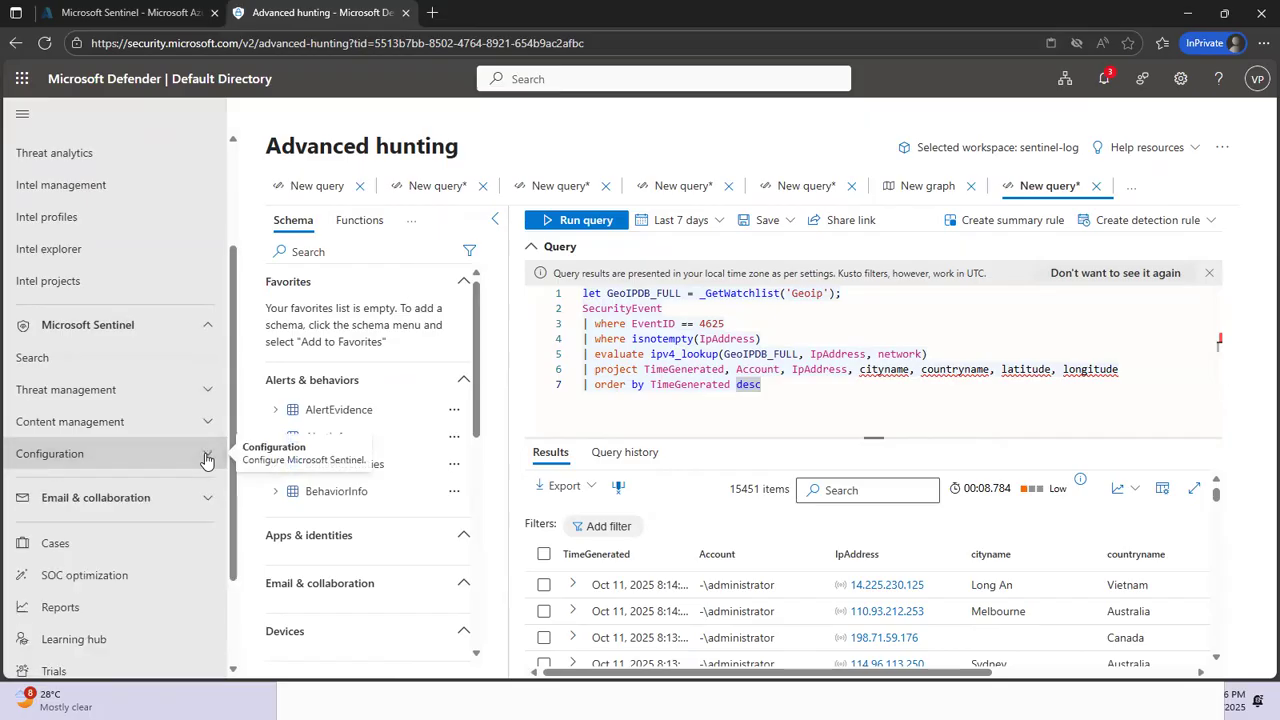
pyautogui.click(208, 392)
pyautogui.click(80, 418)
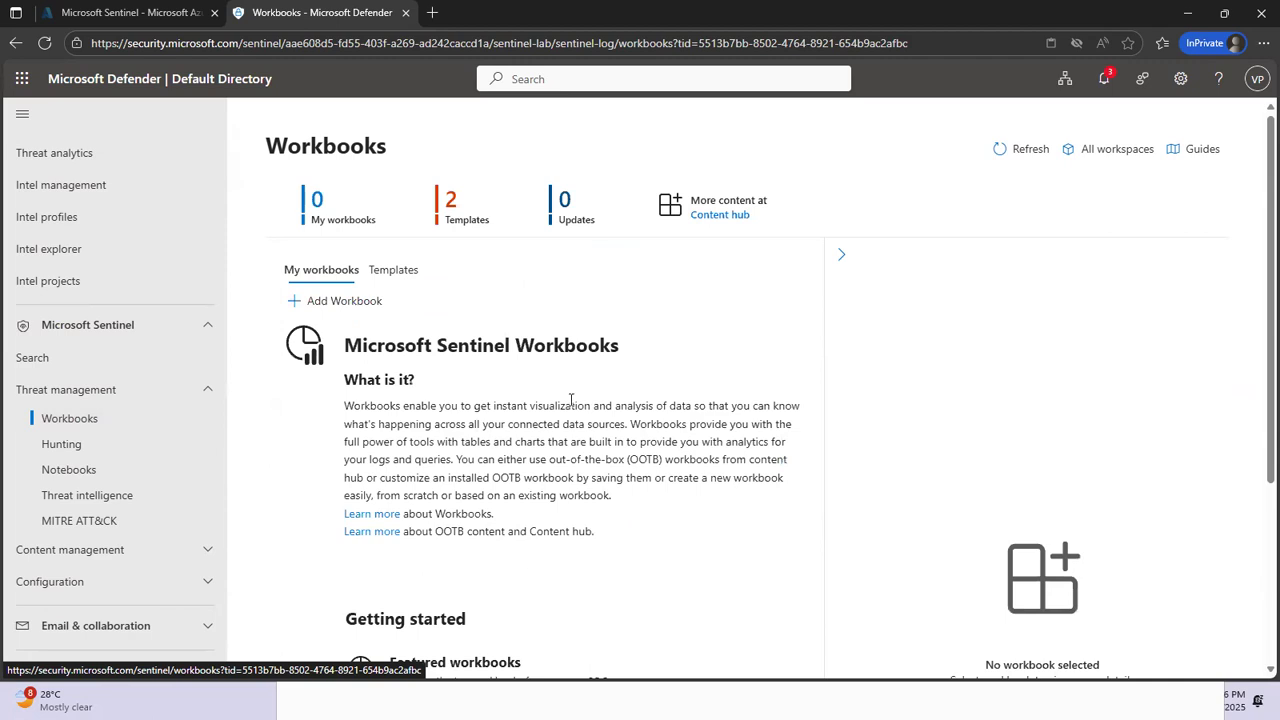
# Add a new workbook, put it in edit mode and open its JSON in the advanced editor
pyautogui.click(349, 302)
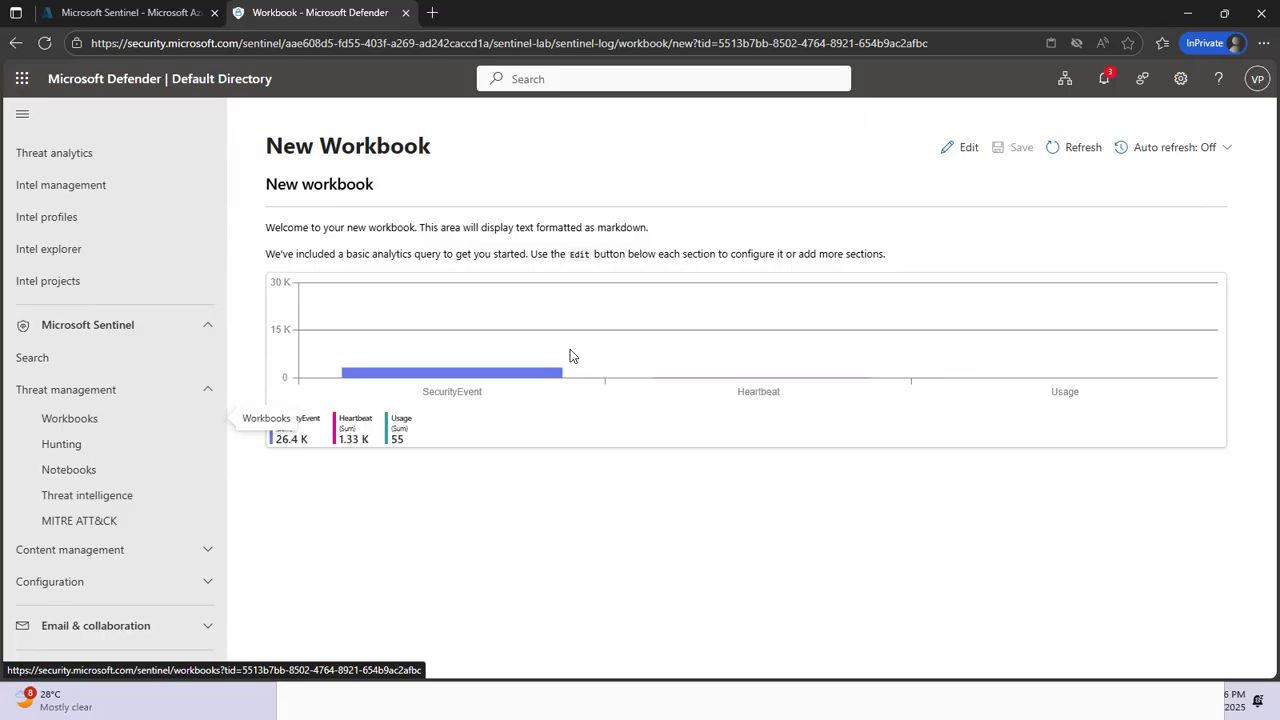
pyautogui.moveTo(578, 318)
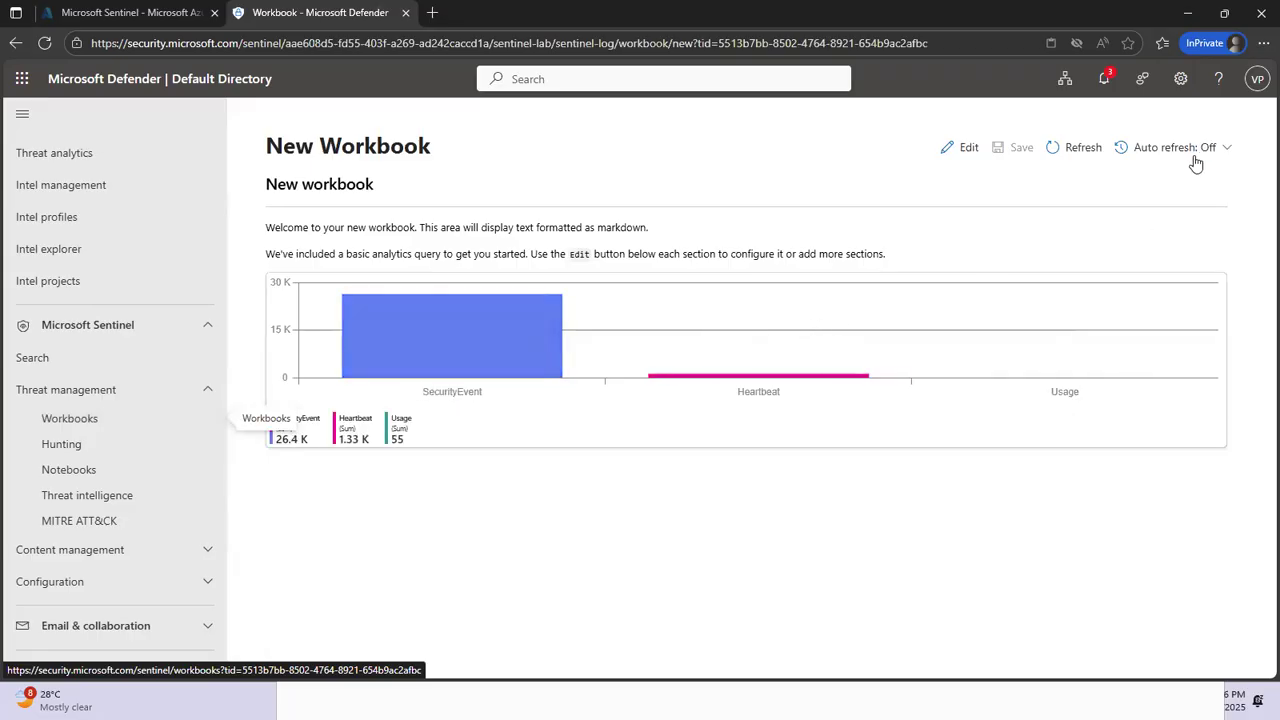
pyautogui.click(1230, 149)
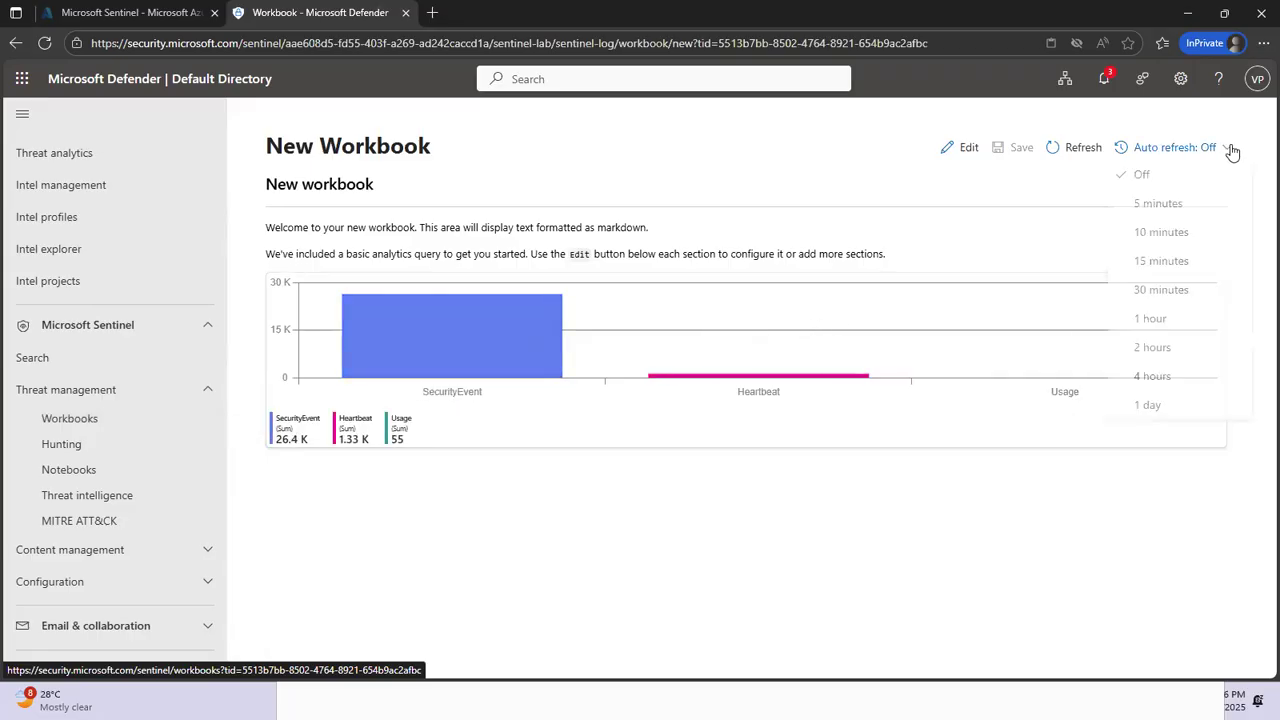
pyautogui.click(968, 150)
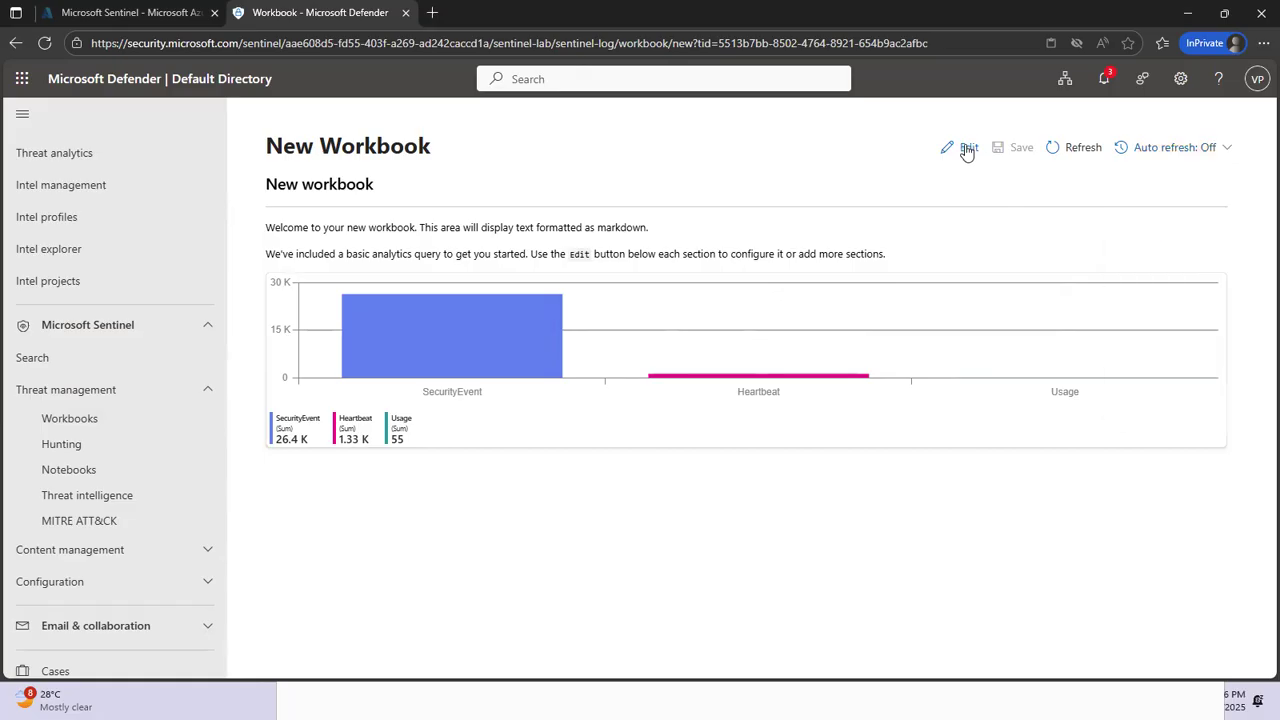
pyautogui.click(985, 150)
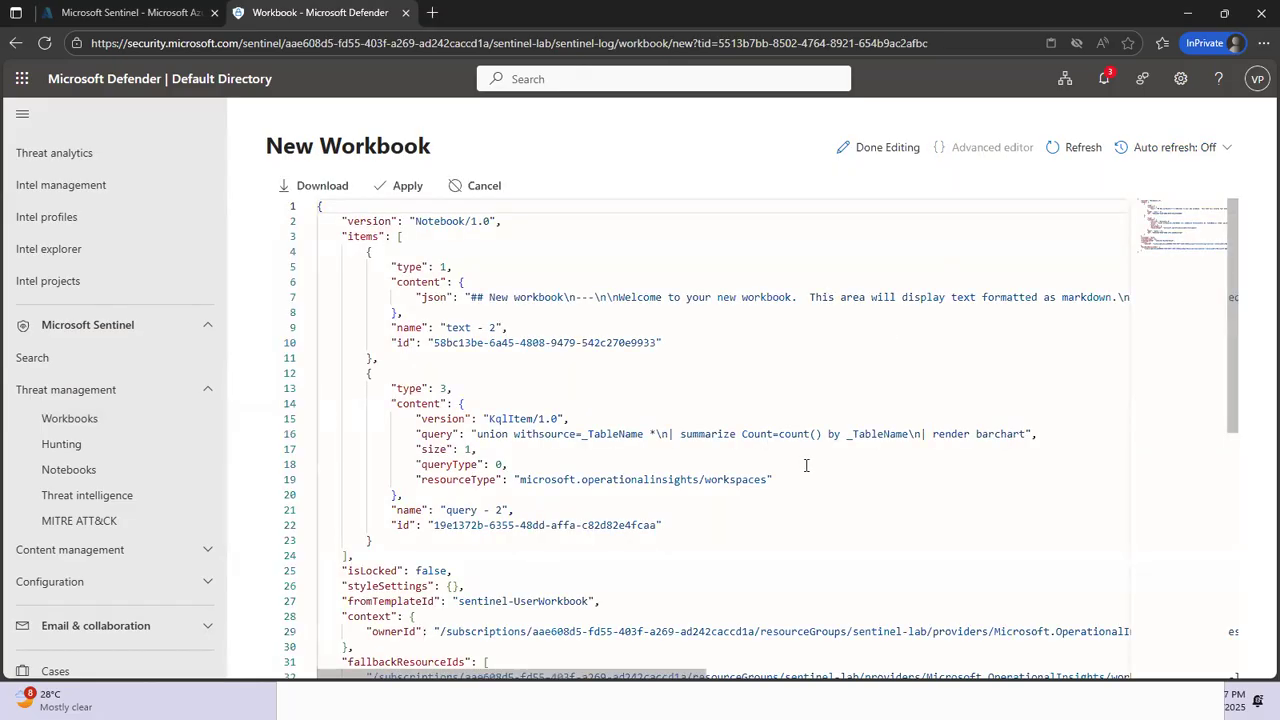
# Replace the default type 3 query item in the workbook JSON with the copied Geoip map item using LatLong, FailureCount sizing and a greenRed heatmap
pyautogui.scroll(-1, 806, 465)
pyautogui.scroll(-1, 806, 465)
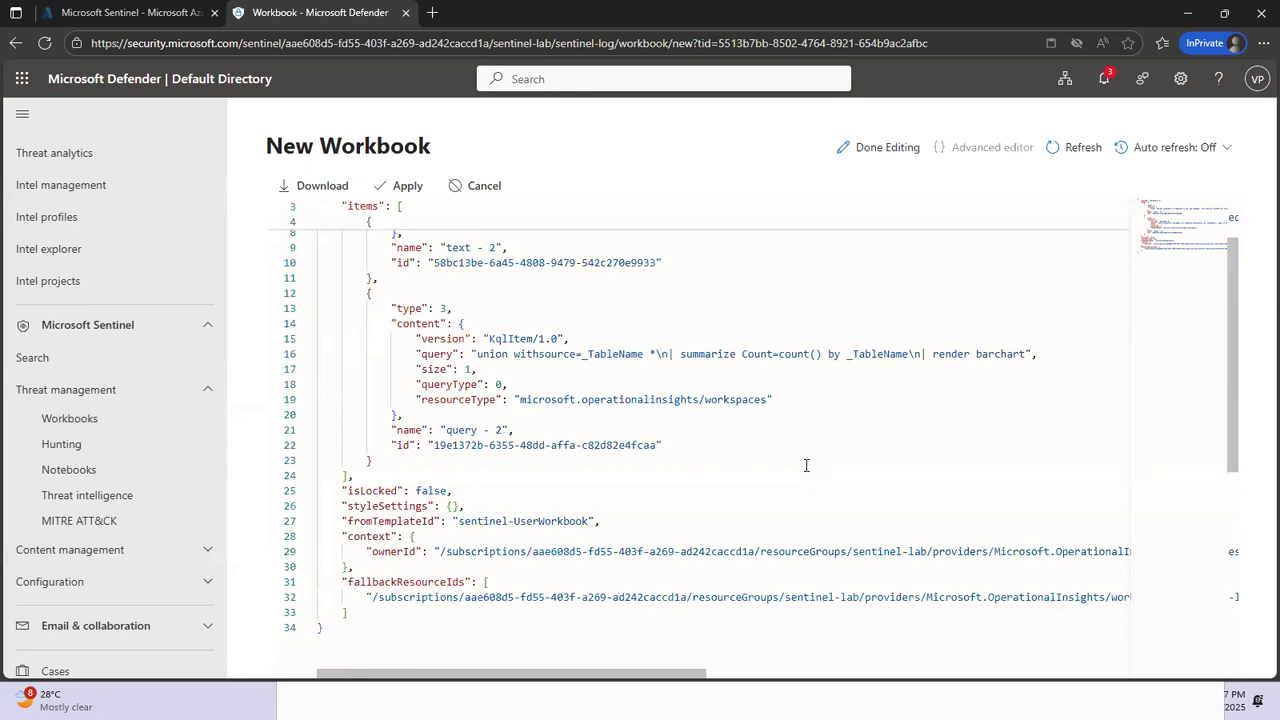
pyautogui.scroll(2, 806, 465)
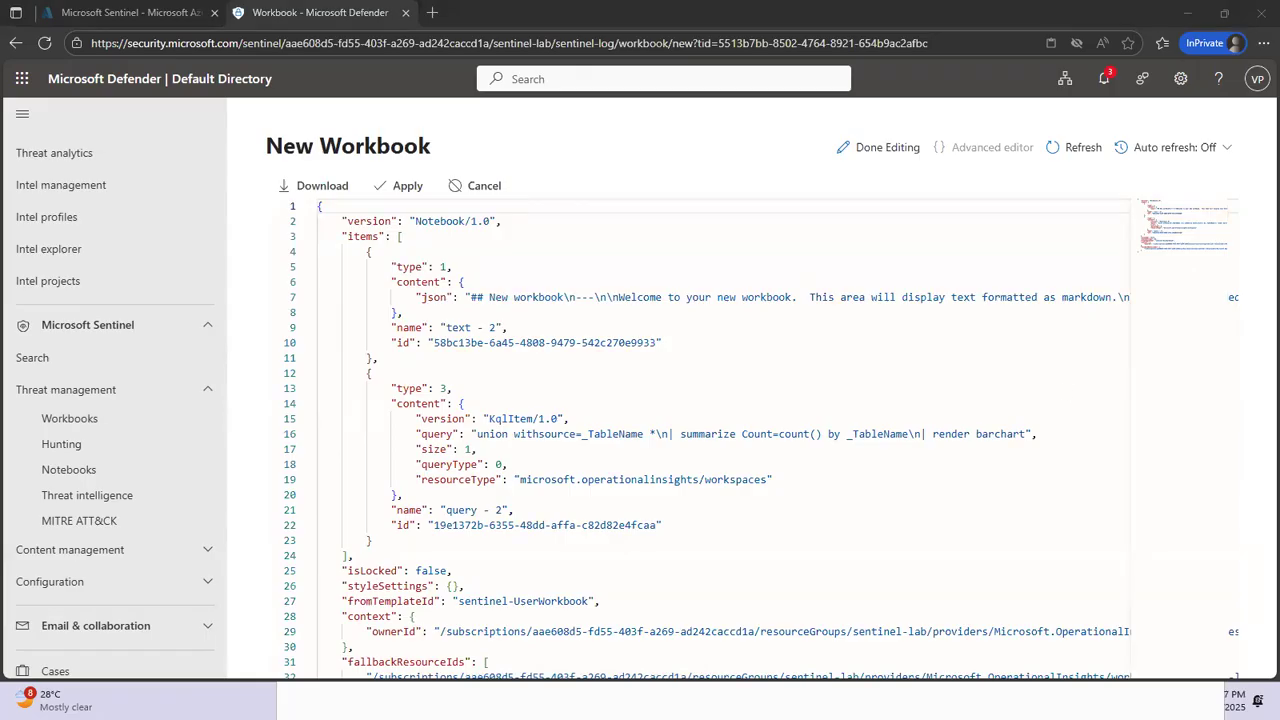
pyautogui.scroll(-3, 781, 510)
pyautogui.scroll(2, 781, 510)
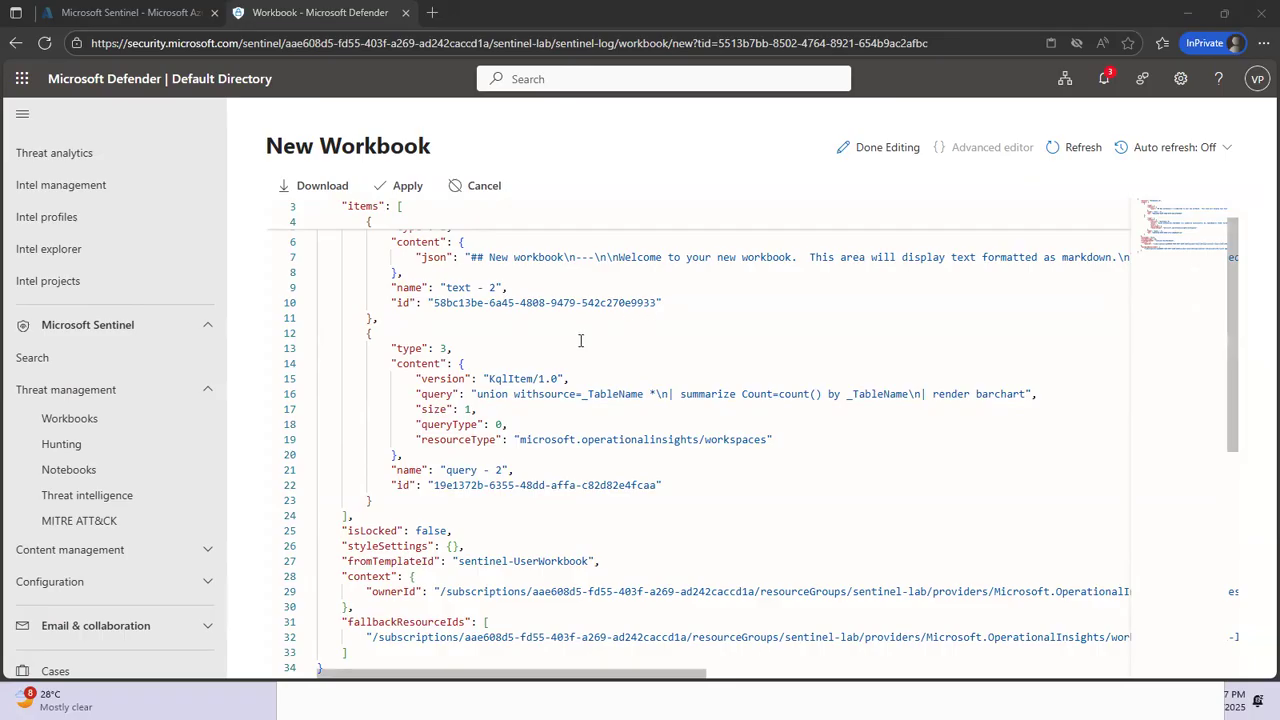
pyautogui.scroll(1, 580, 340)
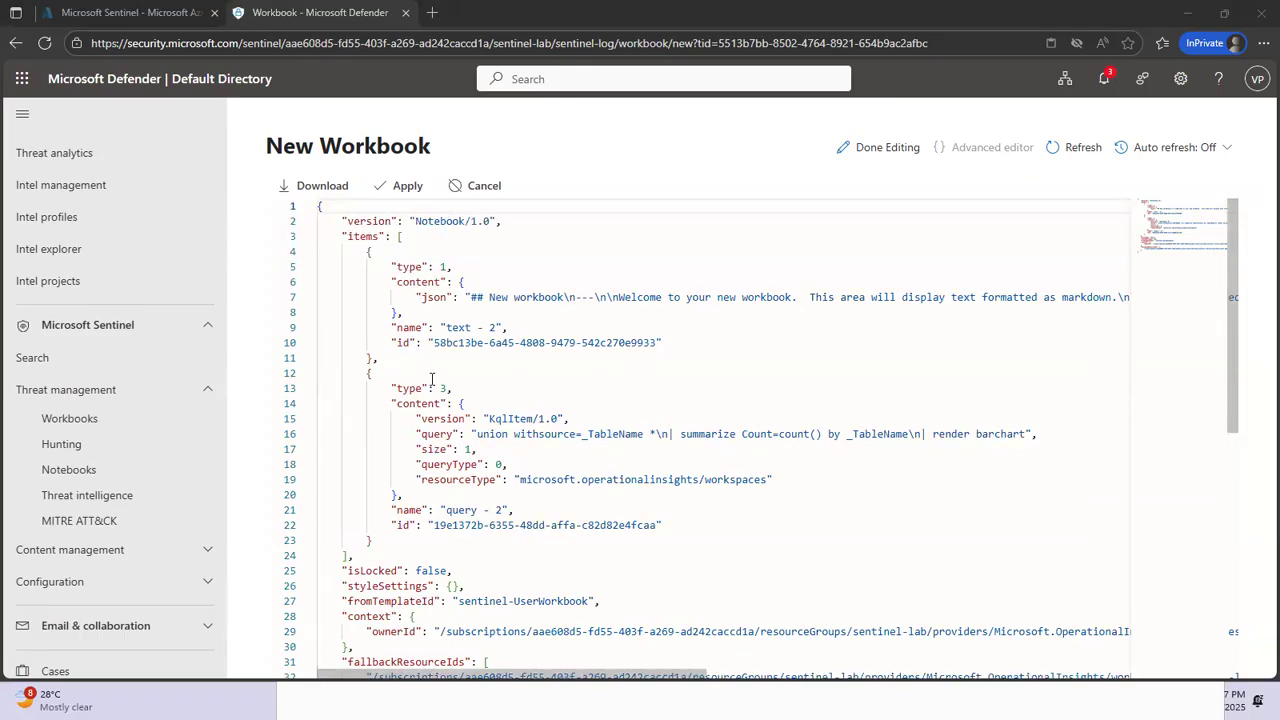
pyautogui.moveTo(368, 376); pyautogui.dragTo(459, 538)
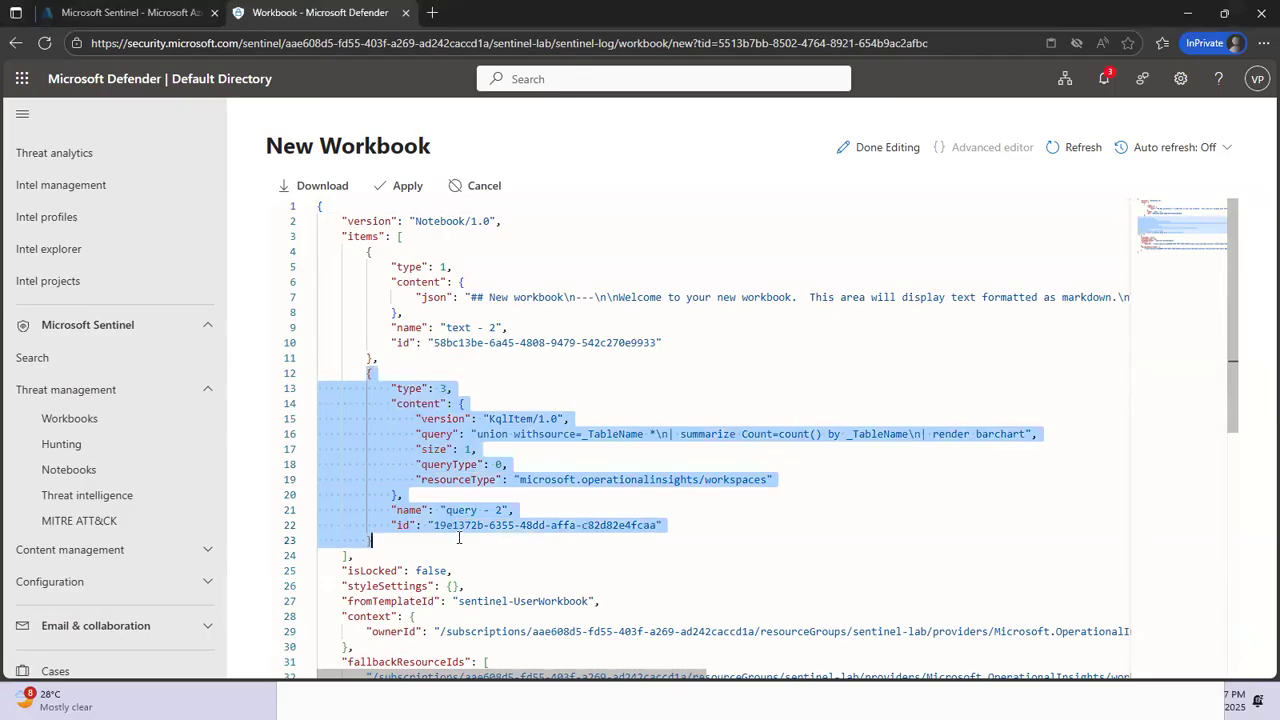
pyautogui.hotkey('ctrl', 'v')
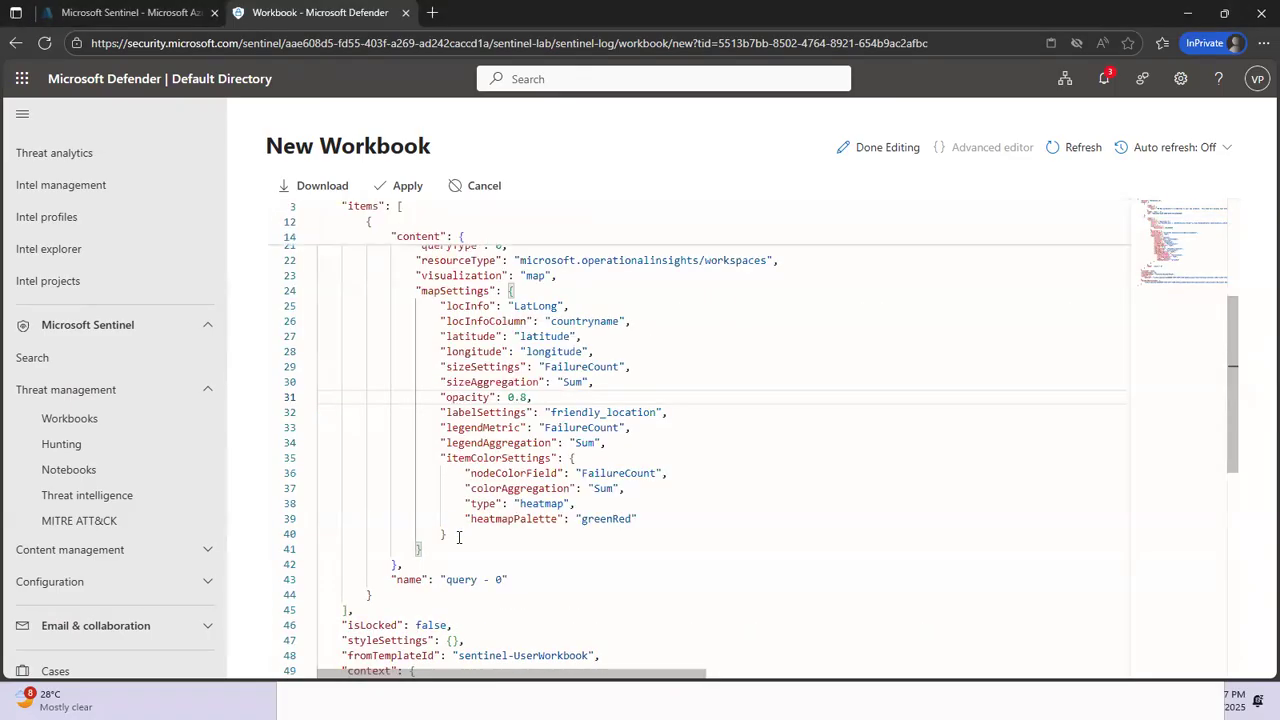
pyautogui.click(602, 560)
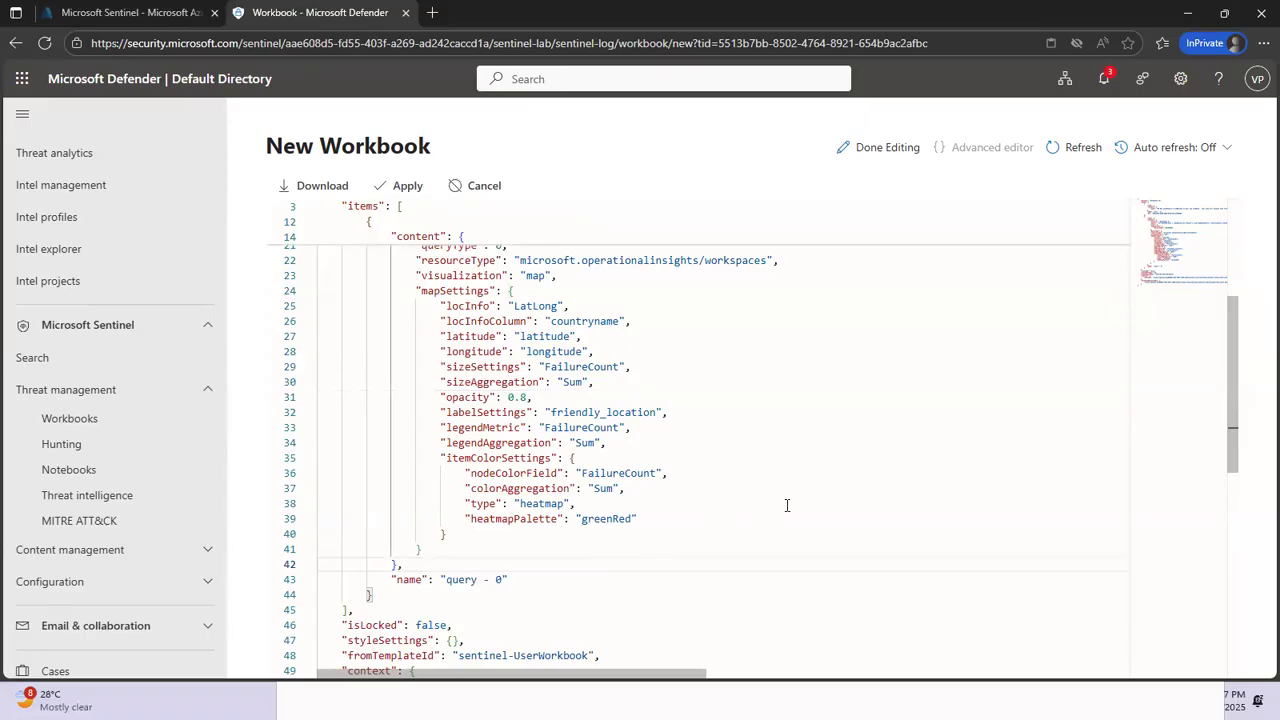
# Apply the edited workbook JSON and finish editing to display the failed-logon map
pyautogui.scroll(2, 788, 505)
pyautogui.scroll(4, 788, 505)
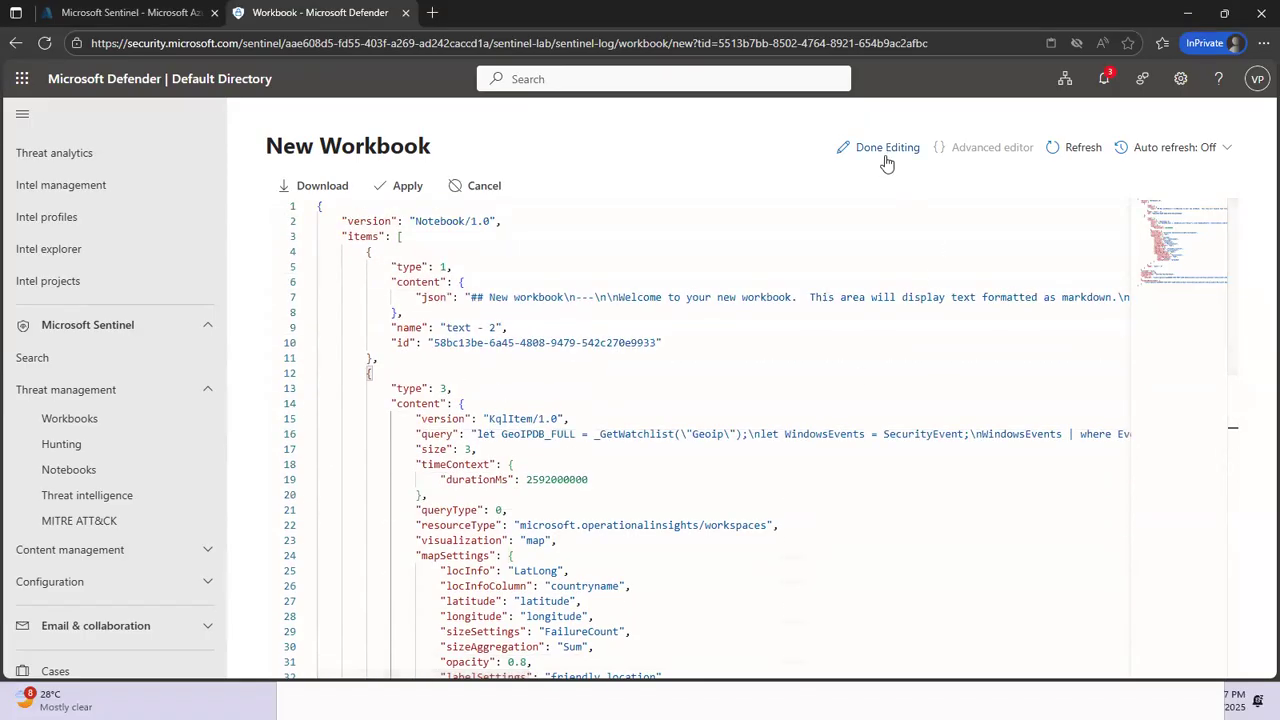
pyautogui.click(402, 186)
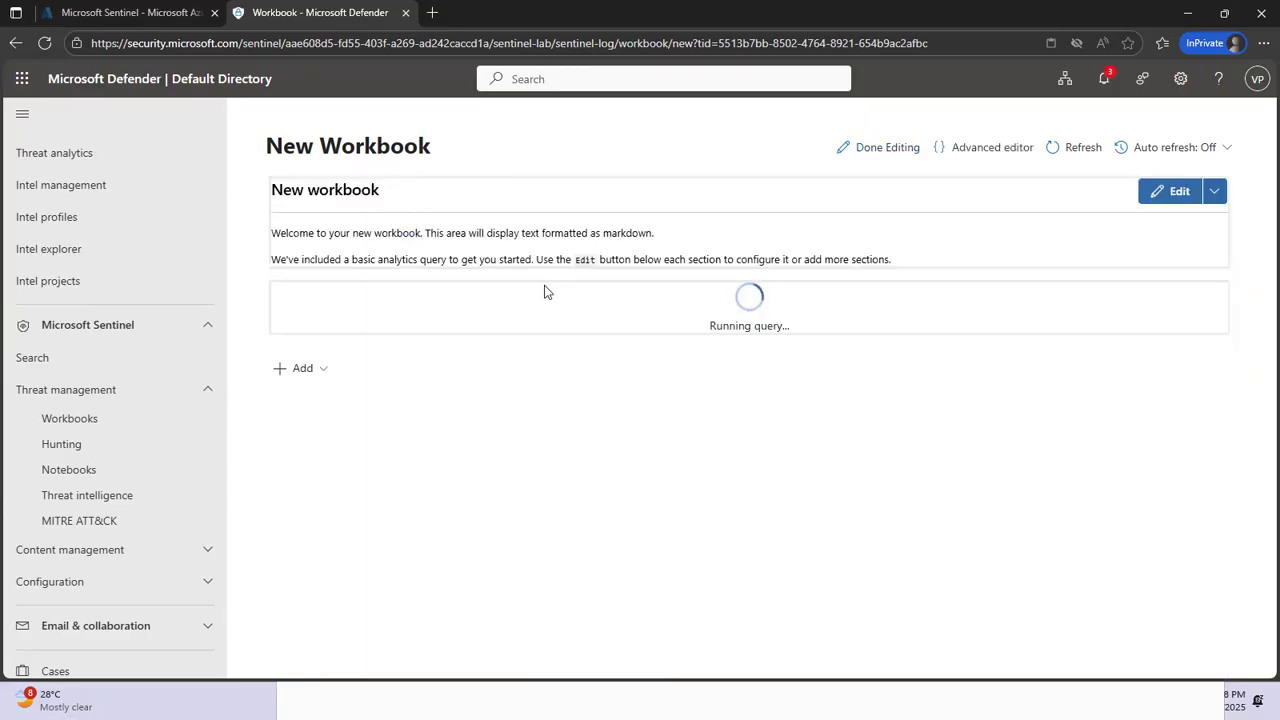
pyautogui.click(877, 147)
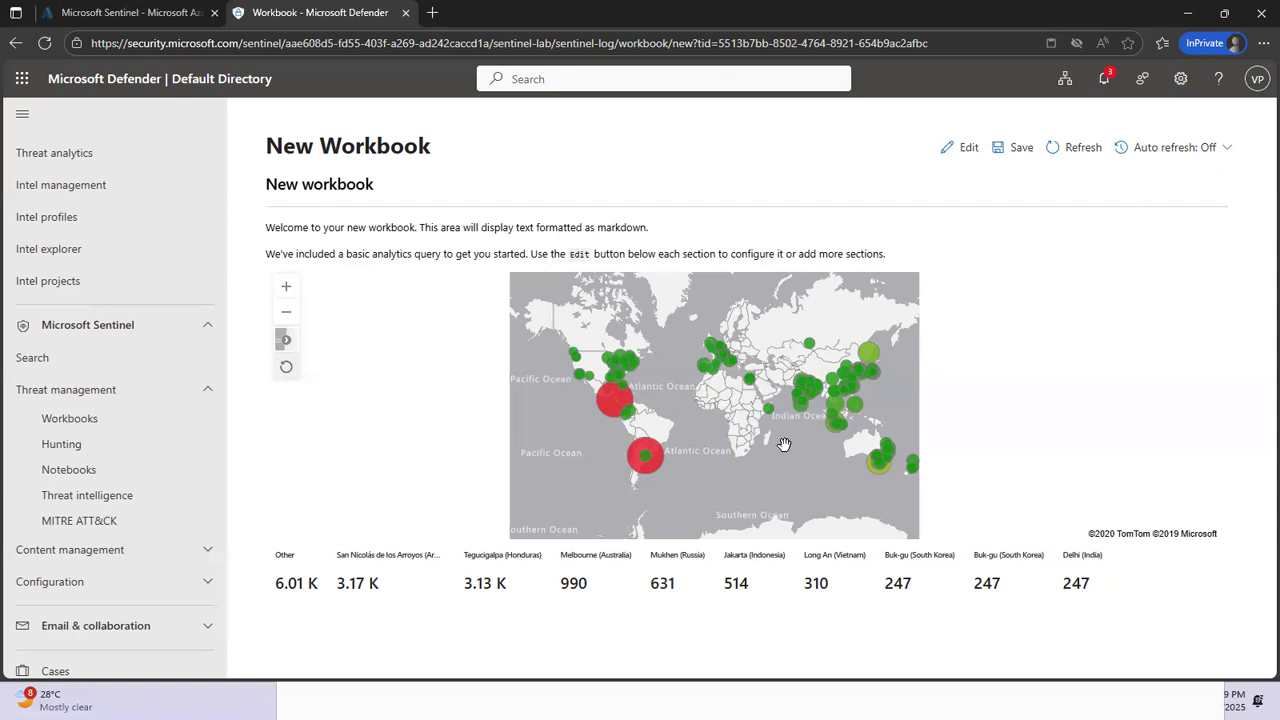
# Expand Microsoft Sentinel's Configuration section and look through its pages
pyautogui.click(209, 585)
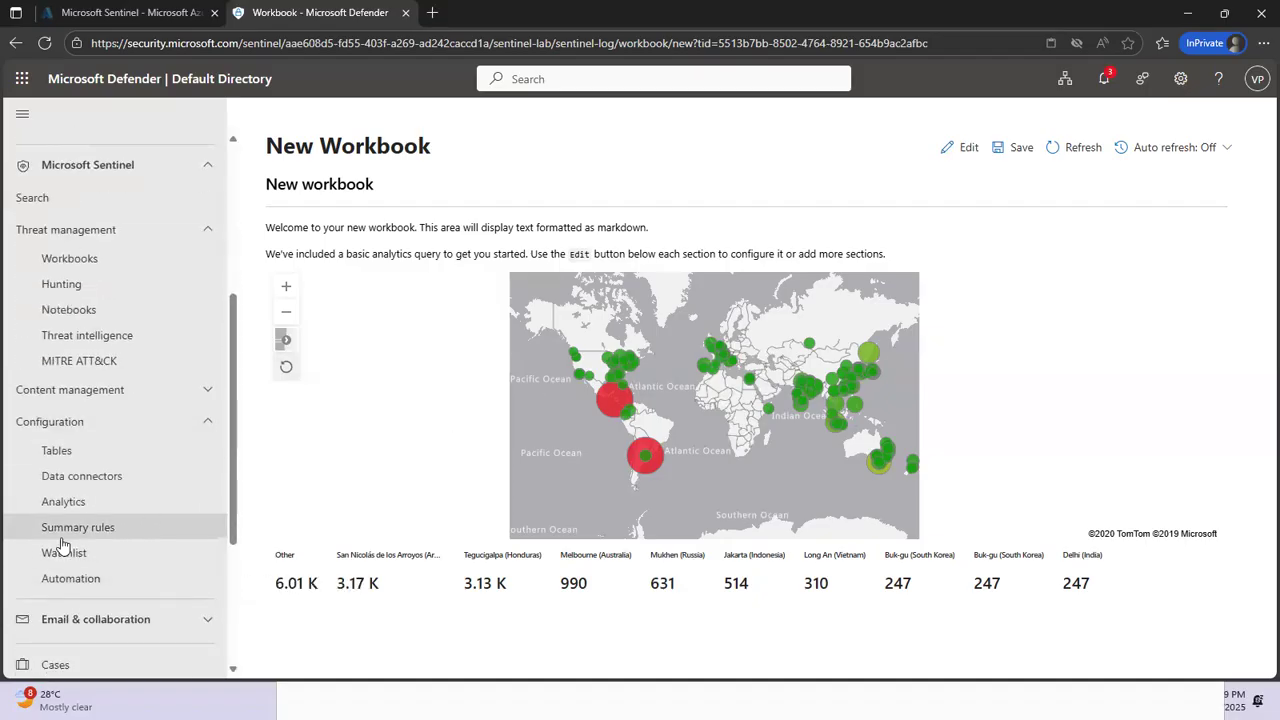
pyautogui.scroll(1, 177, 386)
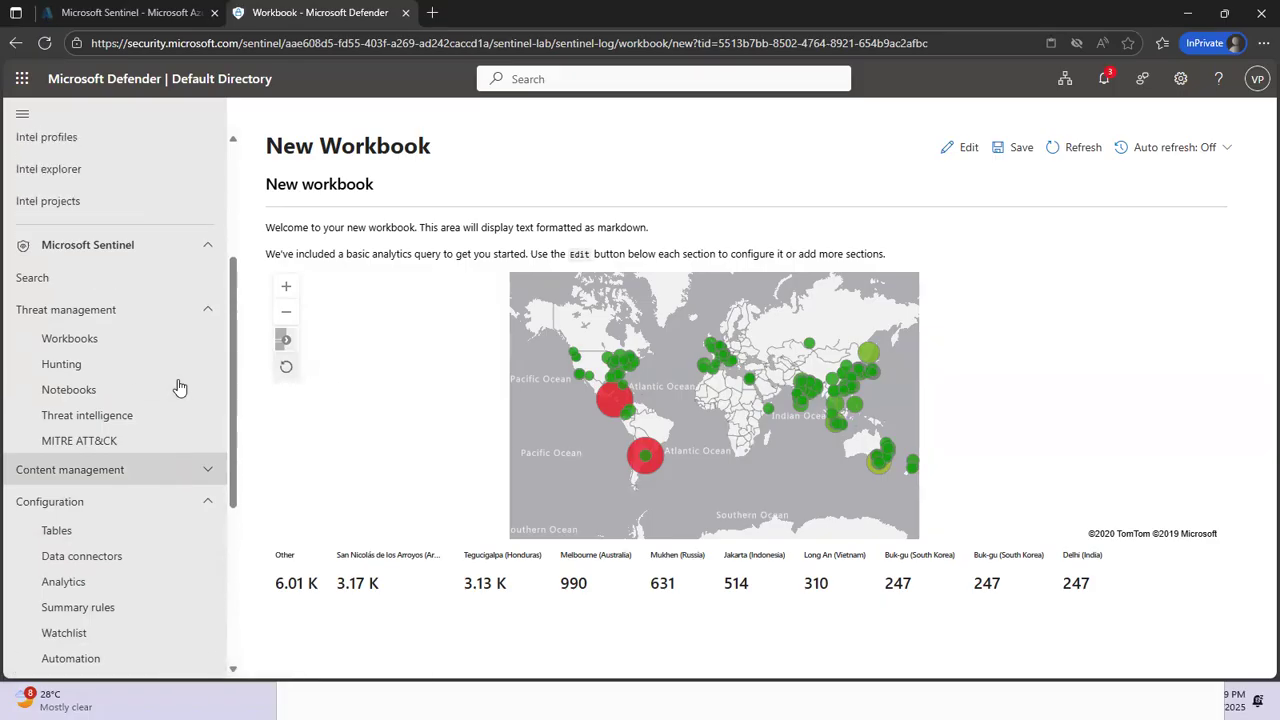